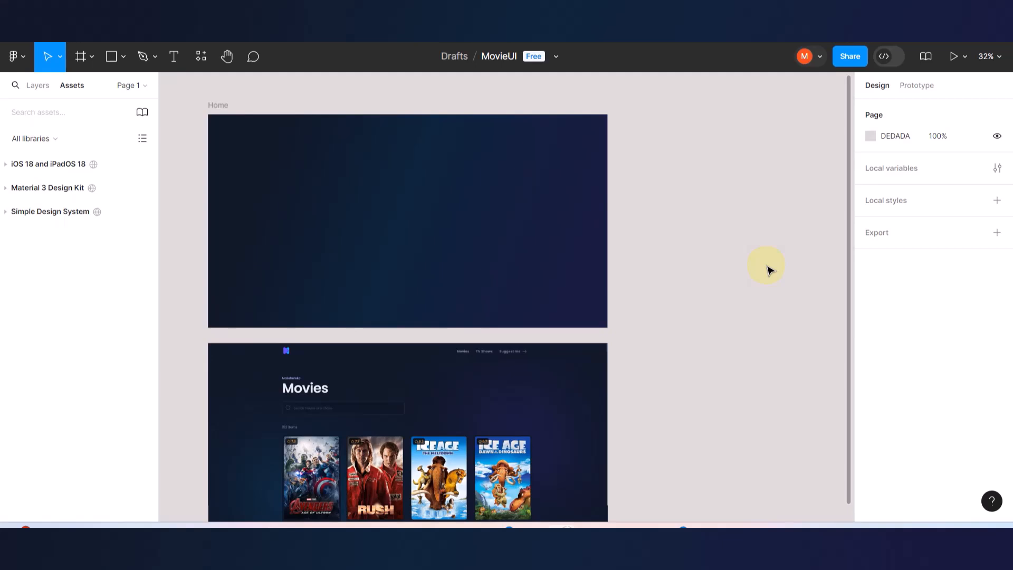
# - Draw a square about 95 × 95 on the empty canvas beside the Home frame and the Movies reference image
pyautogui.scroll(-3, 493, 343)
pyautogui.hscroll(-5, 491, 344)
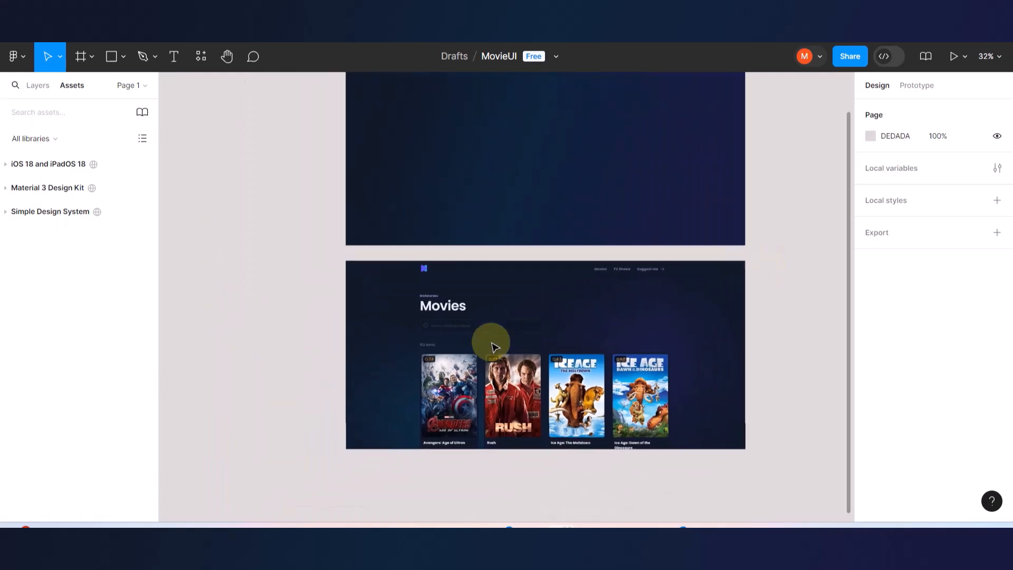
pyautogui.hscroll(-5, 354, 256)
pyautogui.scroll(5, 384, 290)
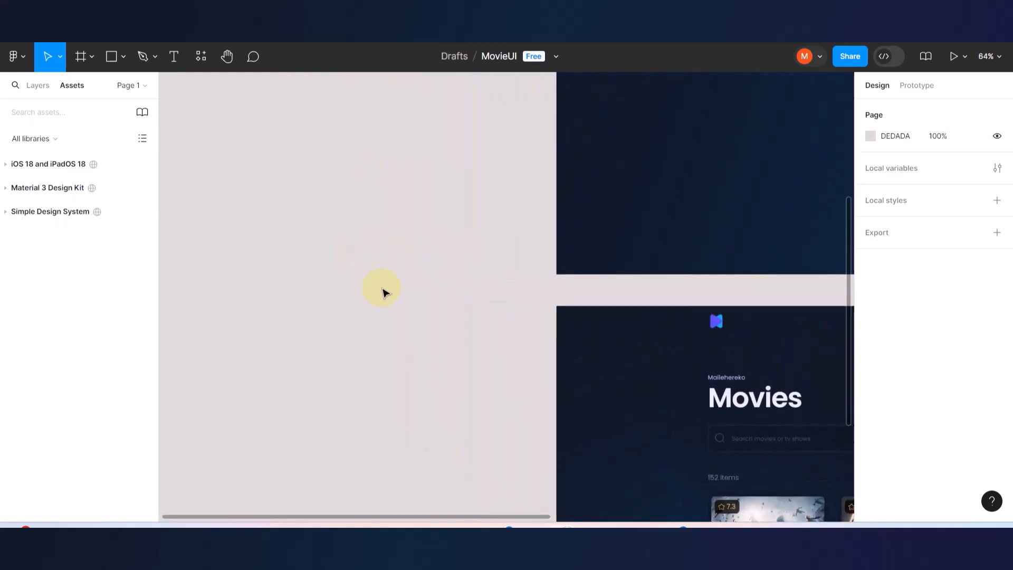
pyautogui.scroll(2, 398, 346)
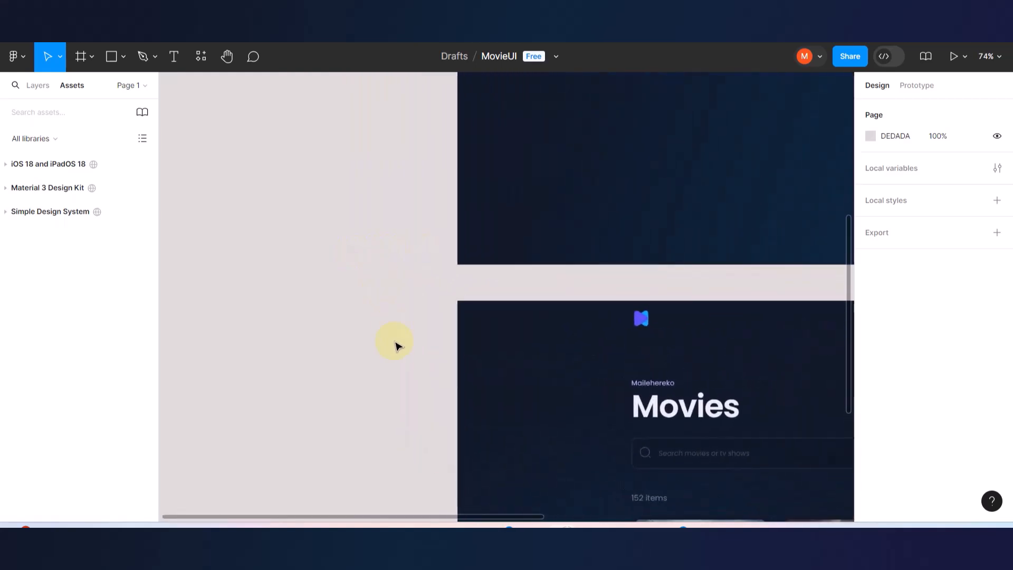
pyautogui.click(111, 55)
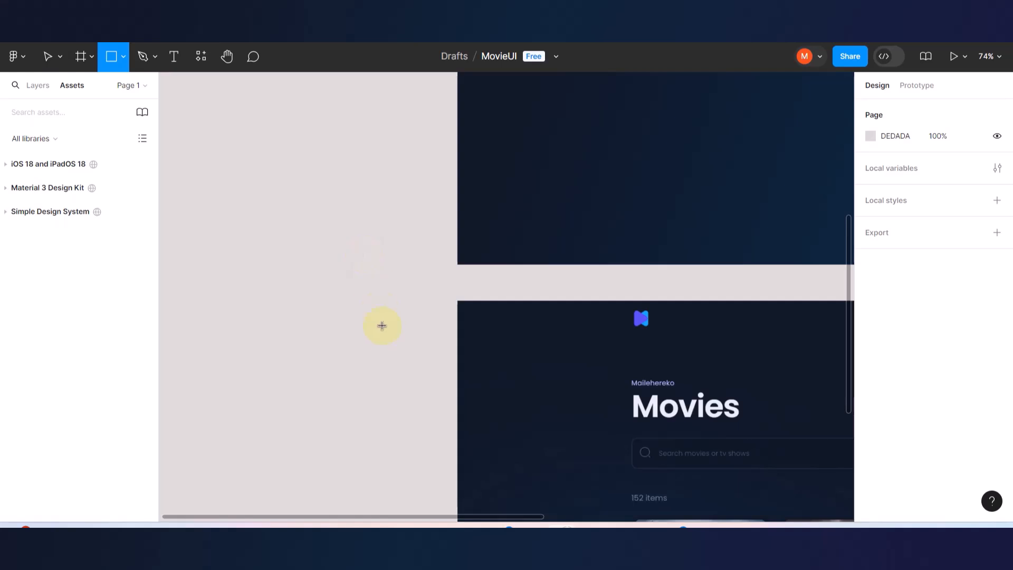
pyautogui.moveTo(298, 274)
pyautogui.mouseDown()
pyautogui.moveTo(373, 337)
pyautogui.moveTo(344, 320)
pyautogui.moveTo(276, 233)
pyautogui.mouseUp()
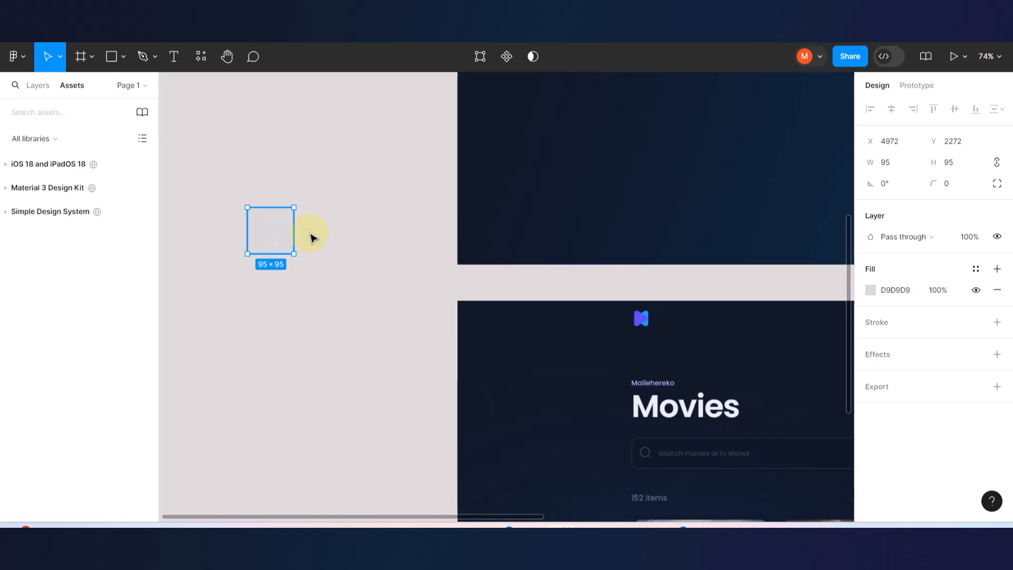
# - Examine the logo and colours of the Movies reference image and the empty Home frame above it
pyautogui.scroll(-3, 367, 245)
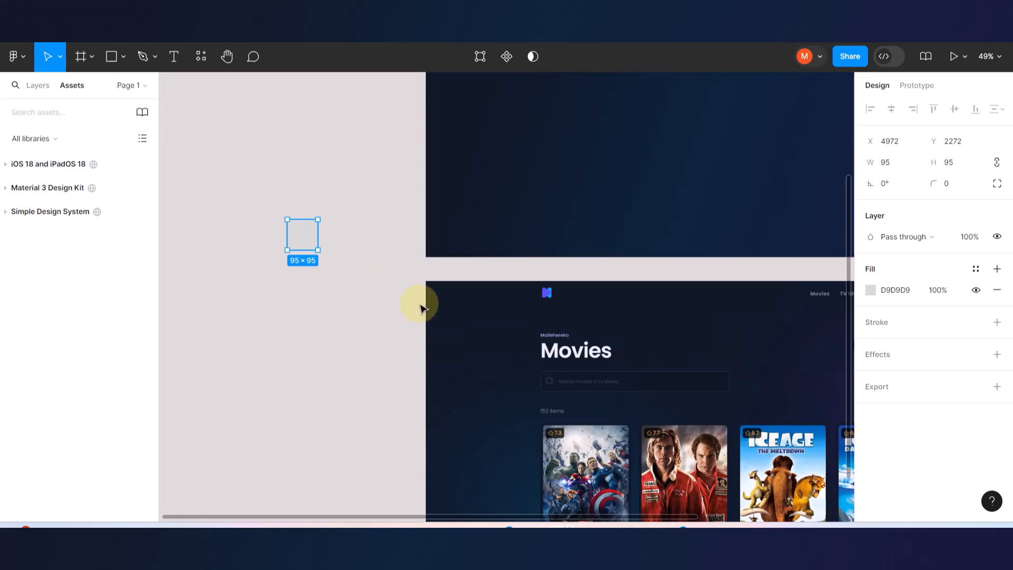
pyautogui.scroll(4, 554, 285)
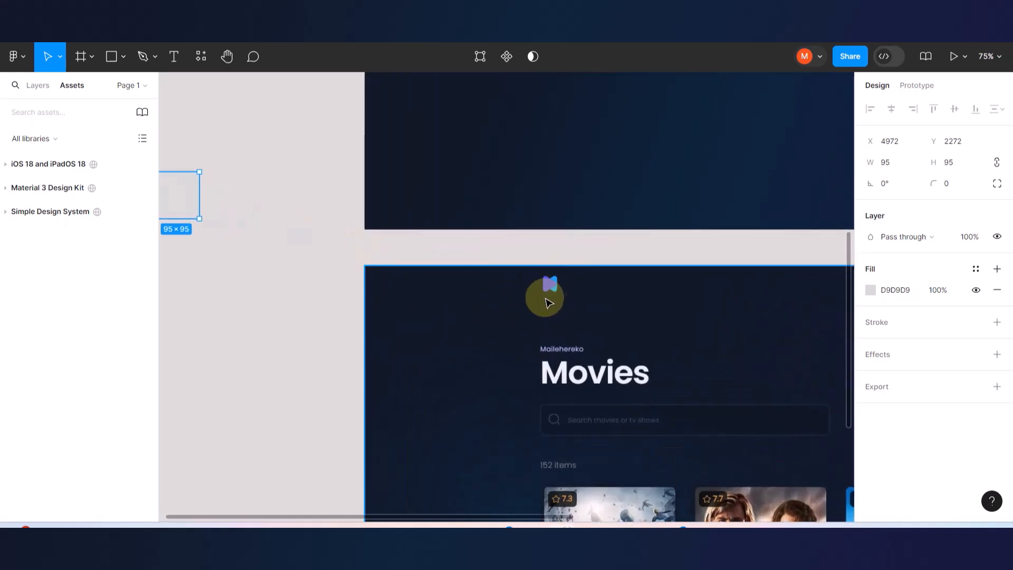
pyautogui.scroll(-4, 527, 317)
pyautogui.scroll(4, 524, 321)
pyautogui.scroll(-3, 524, 320)
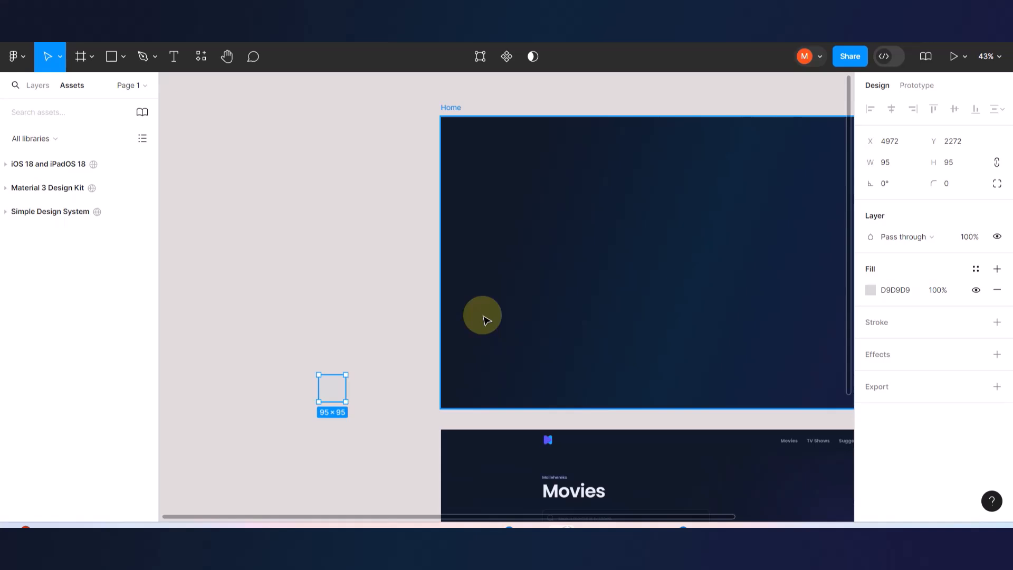
pyautogui.keyDown('ctrl'); pyautogui.scroll(5, 373, 398); pyautogui.keyUp('ctrl')
pyautogui.scroll(-3, 351, 386)
pyautogui.keyDown('ctrl'); pyautogui.scroll(3, 338, 306); pyautogui.keyUp('ctrl')
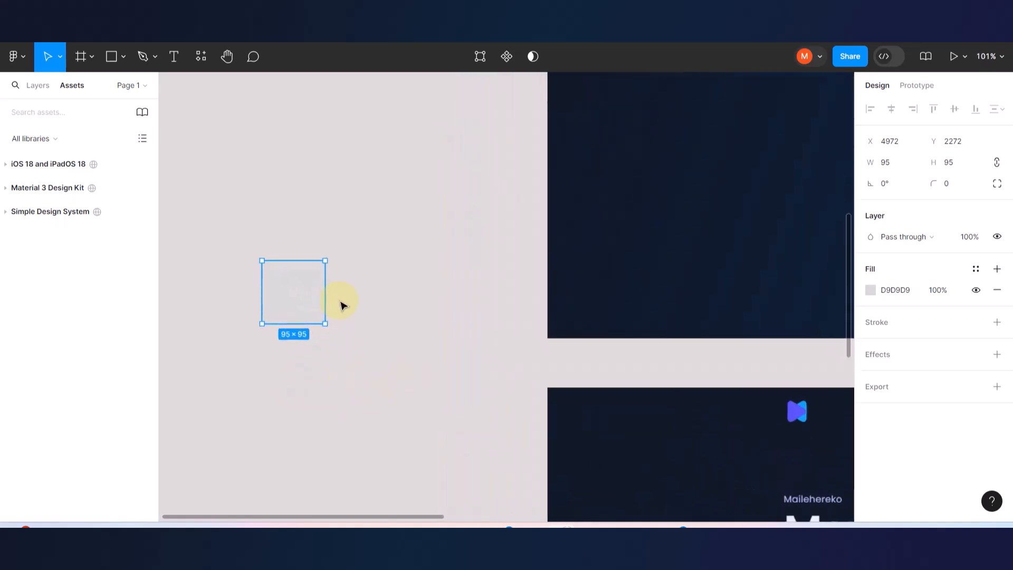
pyautogui.scroll(-2, 340, 305)
pyautogui.hscroll(-1, 341, 305)
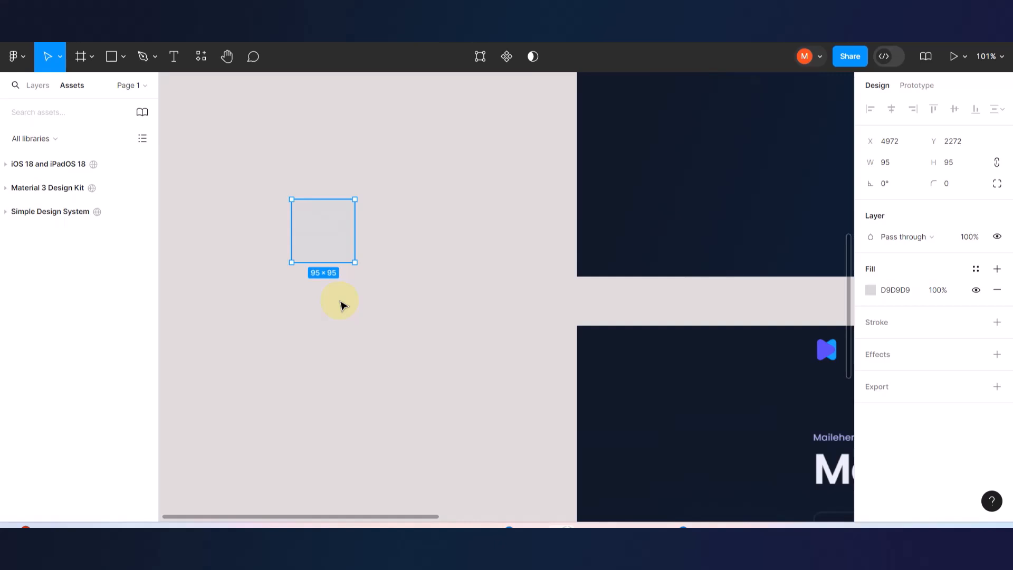
pyautogui.keyDown('ctrl'); pyautogui.scroll(-3, 341, 305); pyautogui.keyUp('ctrl')
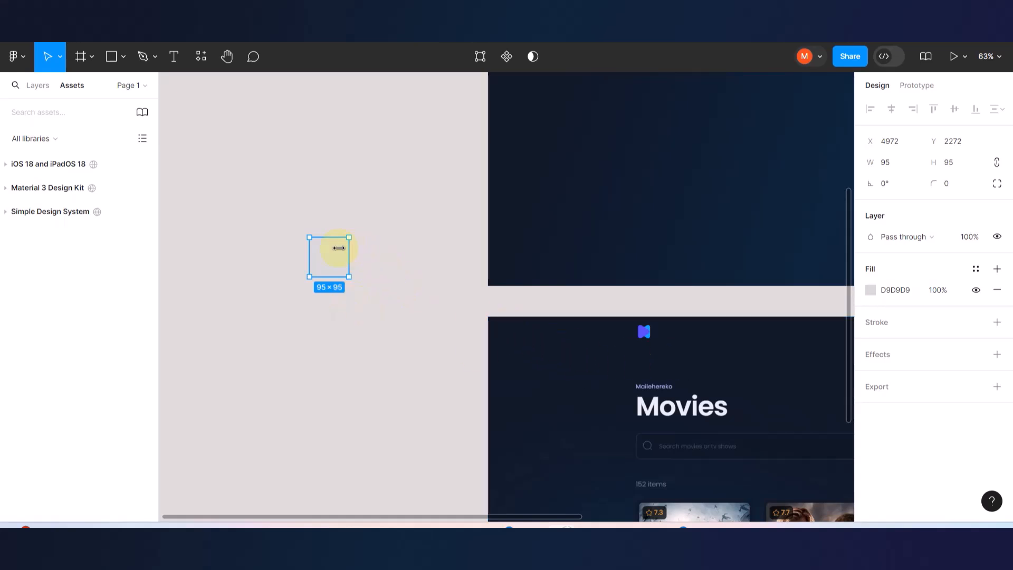
# - Move the square onto the Movies reference image, next to its logo
pyautogui.moveTo(334, 251); pyautogui.dragTo(375, 279)
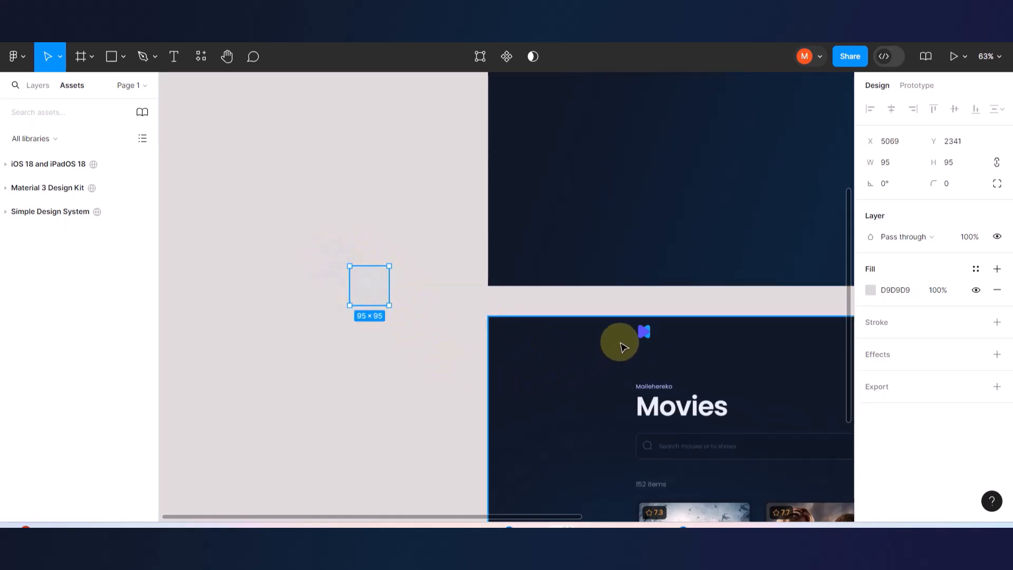
pyautogui.click(366, 285)
pyautogui.moveTo(367, 286); pyautogui.dragTo(572, 342)
pyautogui.scroll(5, 632, 356)
pyautogui.scroll(5, 632, 356)
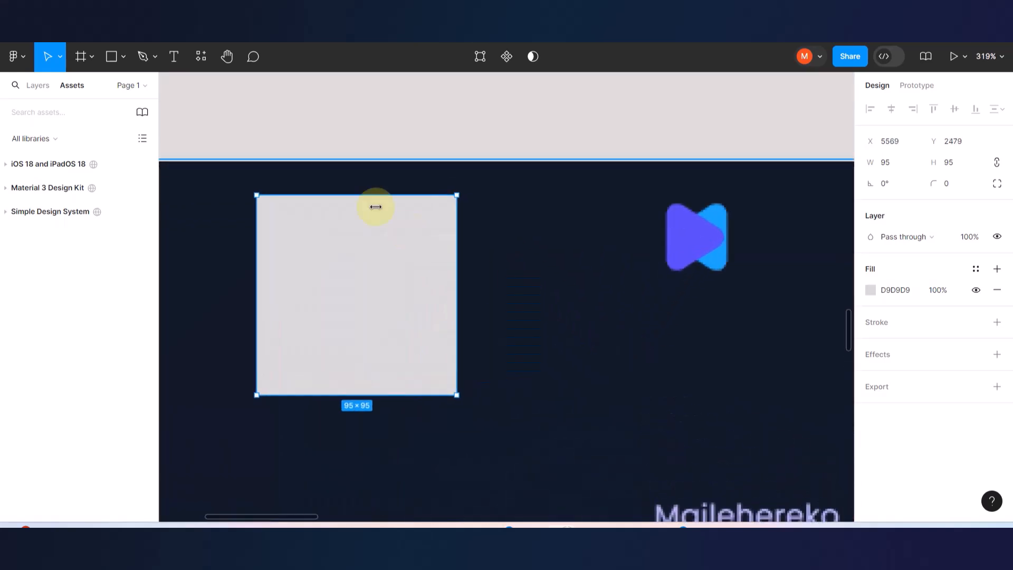
# - Fill the square with purple 5A4AF4 sampled from the logo in the reference image
pyautogui.click(871, 290)
pyautogui.click(715, 364)
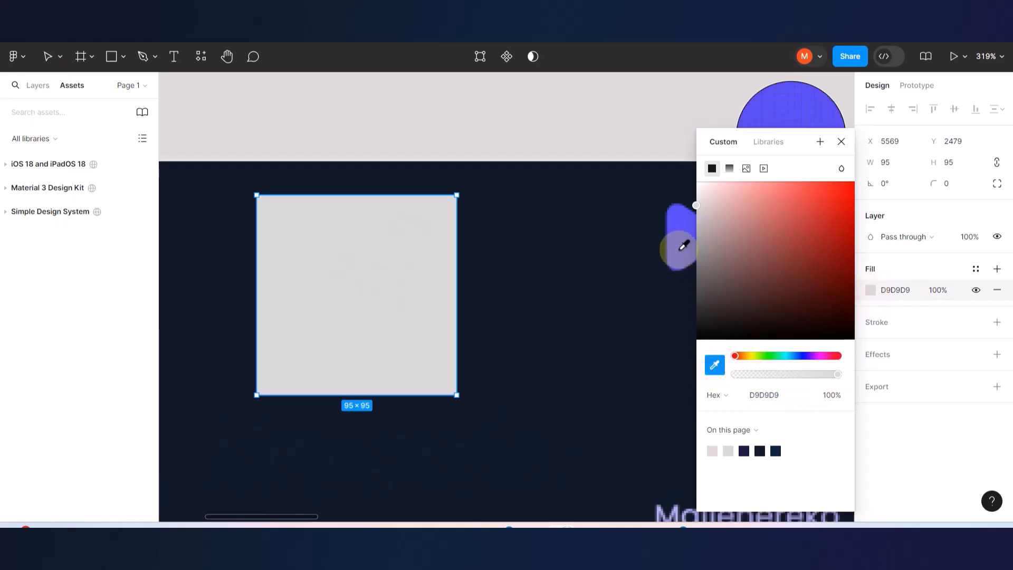
pyautogui.click(681, 246)
pyautogui.hscroll(3, 227, 285)
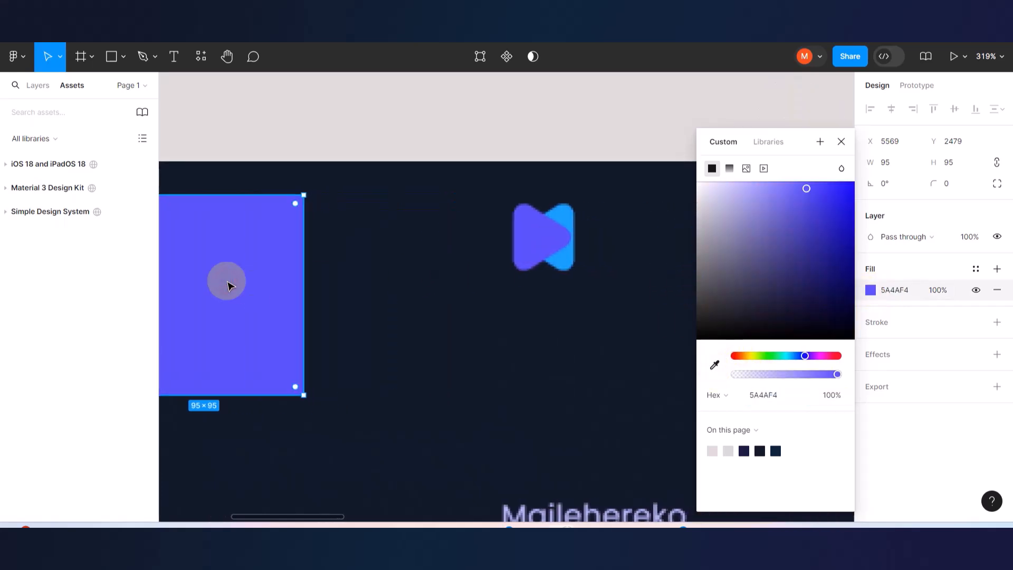
pyautogui.click(391, 281)
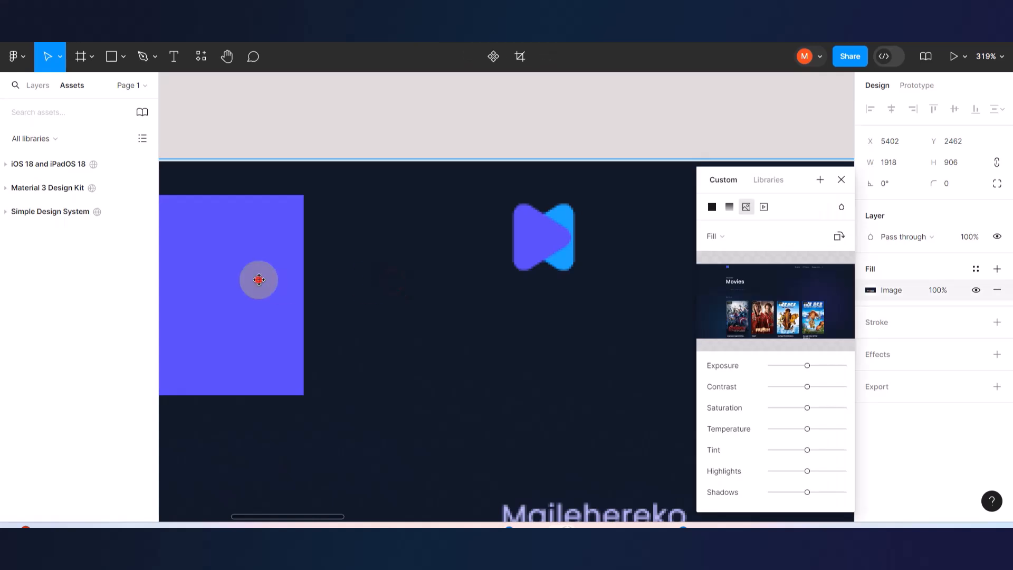
pyautogui.click(841, 179)
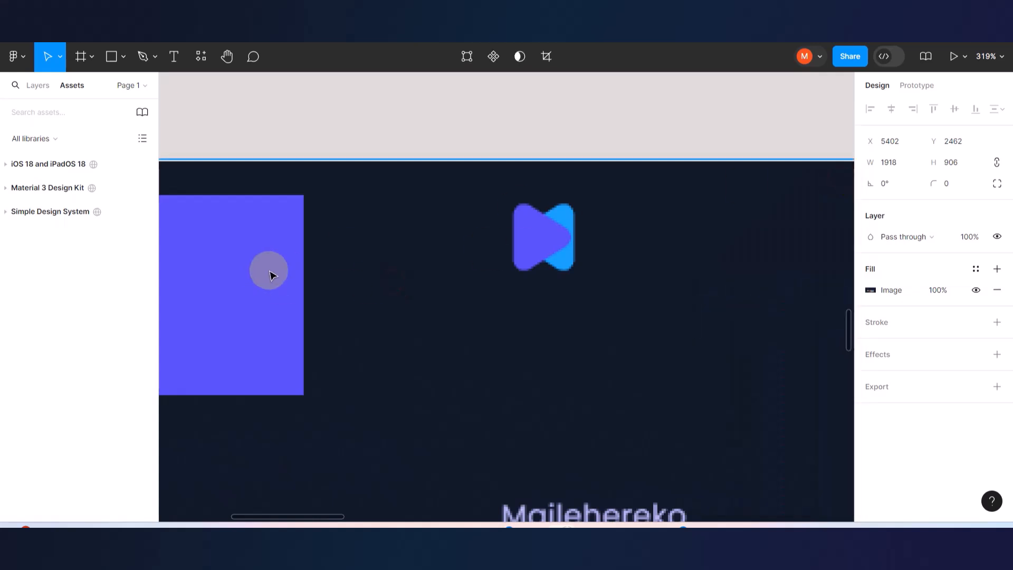
# - Duplicate the purple square below the logo and fill the copy with blue 1EA5FC sampled from the logo
pyautogui.click(266, 274)
pyautogui.moveTo(263, 270); pyautogui.dragTo(489, 334)
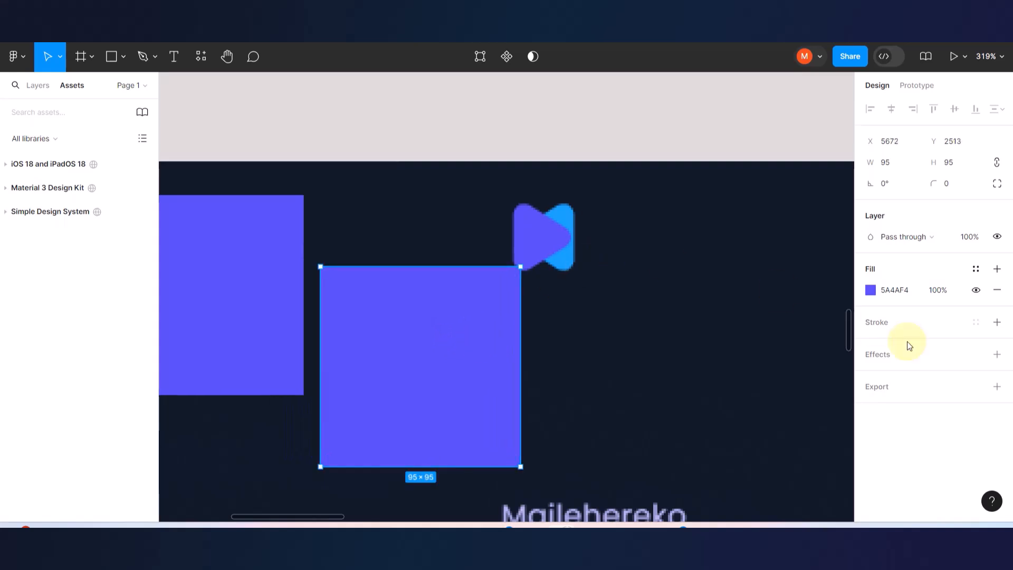
pyautogui.click(871, 290)
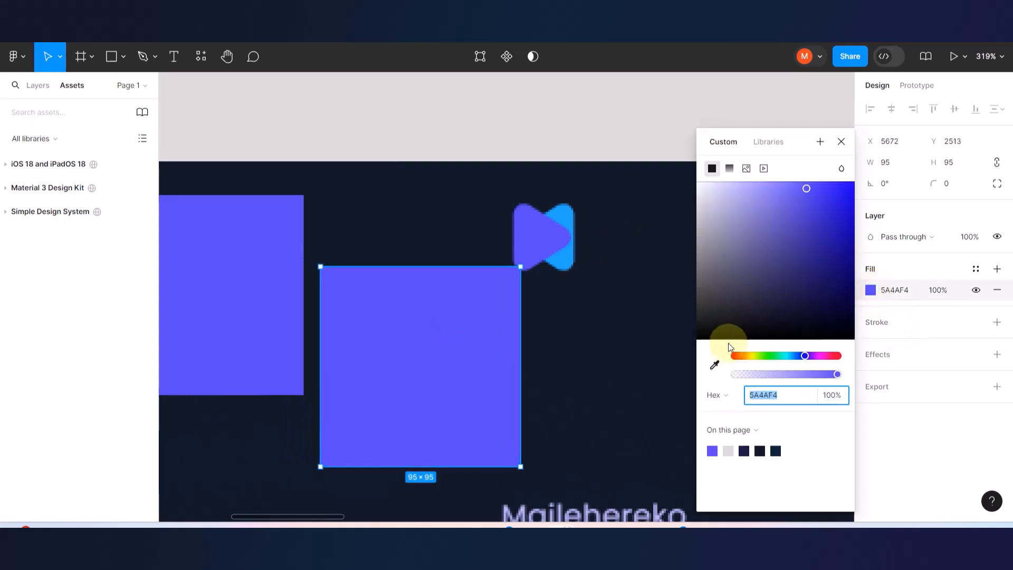
pyautogui.click(714, 364)
pyautogui.click(565, 222)
# - Place the purple and blue squares side by side outside the reference image and duplicate the blue one directly below itself
pyautogui.scroll(-10, 565, 222)
pyautogui.moveTo(419, 220); pyautogui.dragTo(237, 240)
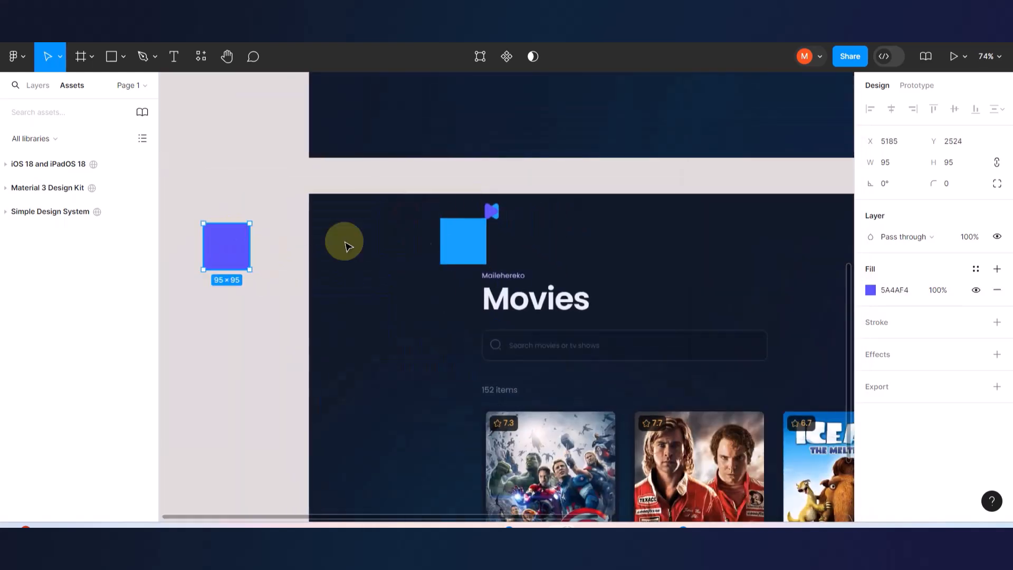
pyautogui.moveTo(463, 254); pyautogui.dragTo(274, 314)
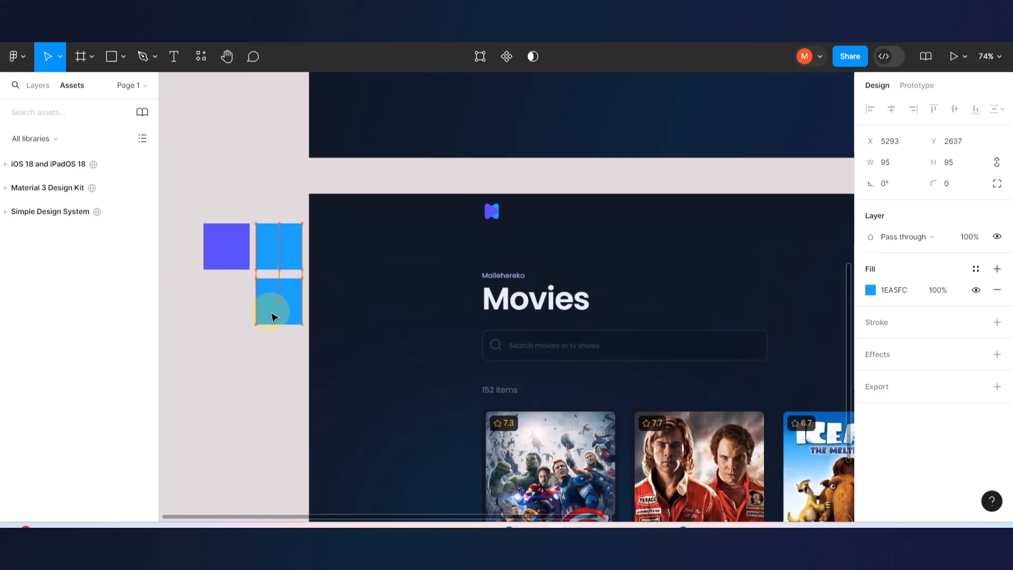
# - Fill the lower blue copy with dark navy 121829 sampled from the reference image's background
pyautogui.click(871, 290)
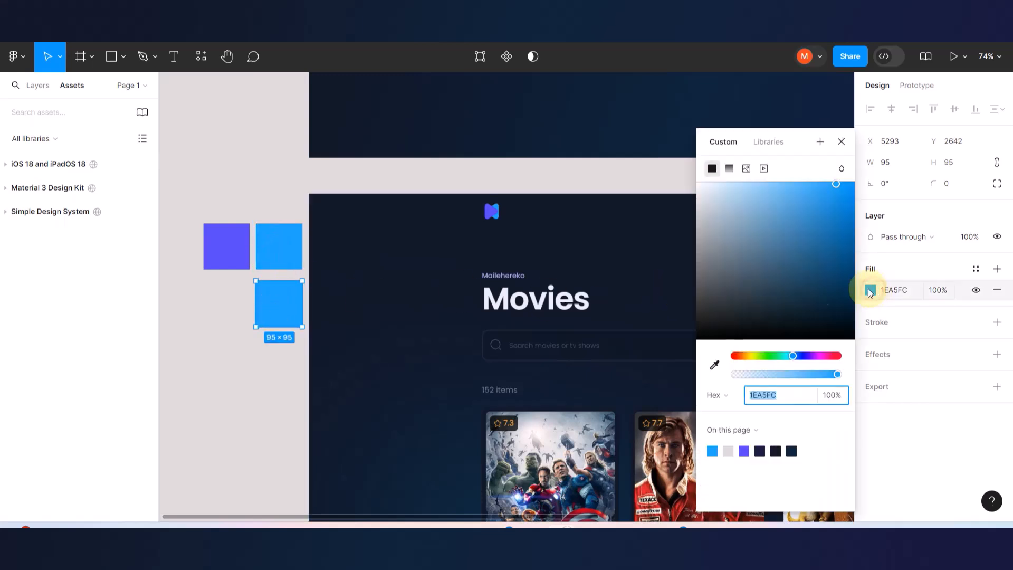
pyautogui.click(715, 364)
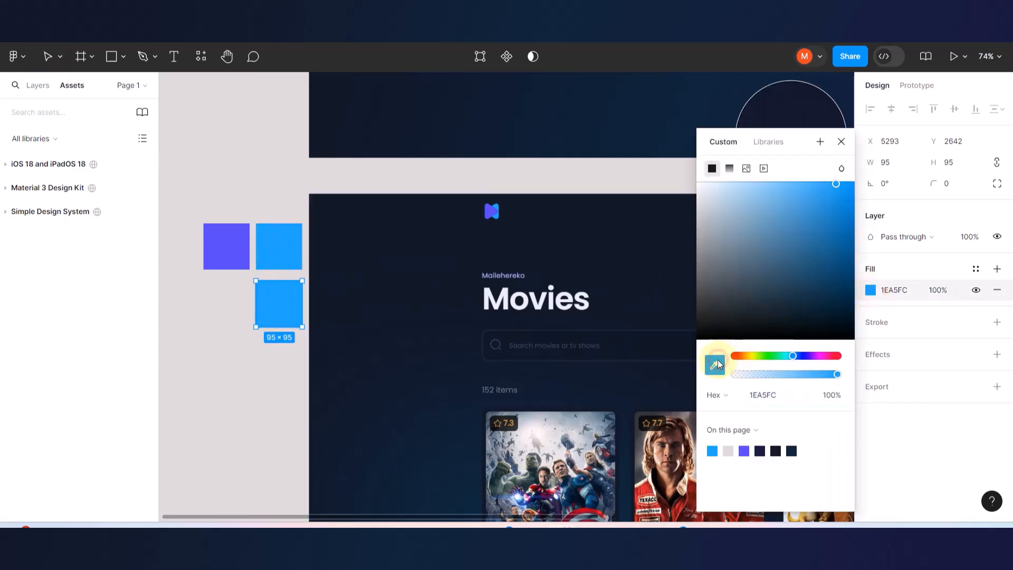
pyautogui.click(323, 206)
pyautogui.click(260, 208)
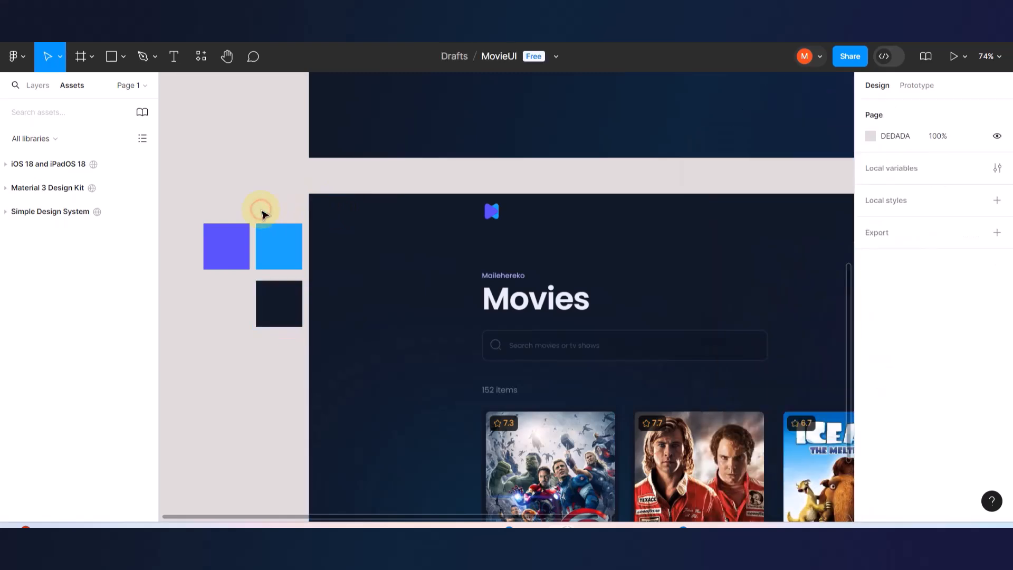
# - Duplicate the navy square under the purple one and fill the copy with off-white EBEEF5 sampled from the Movies title
pyautogui.scroll(-4, 373, 243)
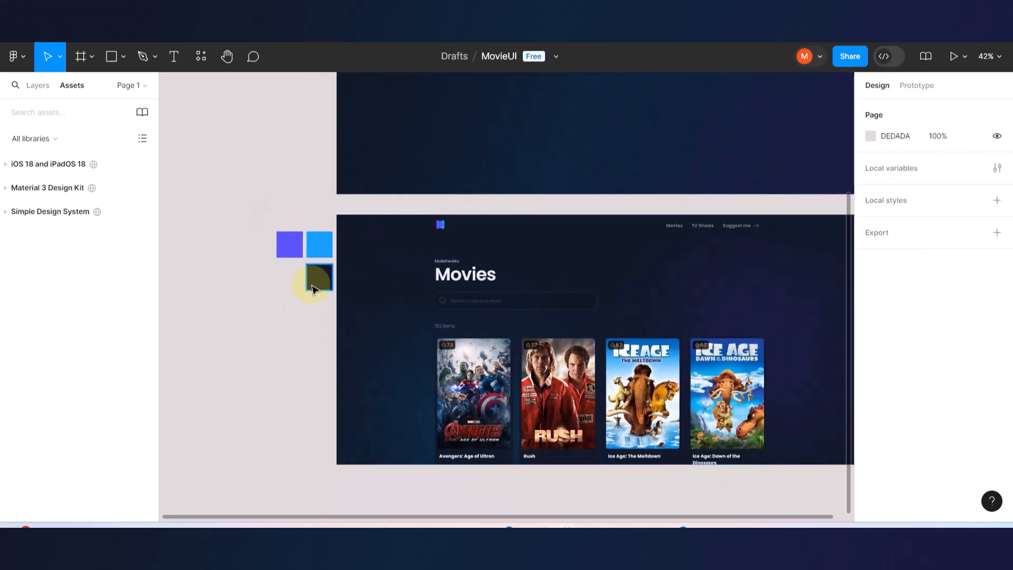
pyautogui.scroll(5, 316, 277)
pyautogui.click(341, 272)
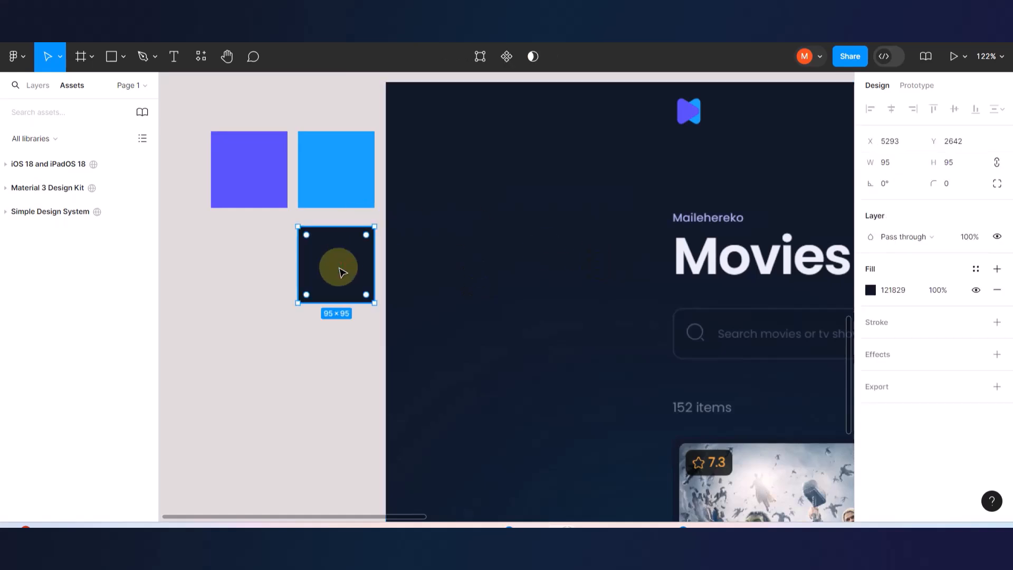
pyautogui.moveTo(342, 272); pyautogui.dragTo(249, 275)
pyautogui.click(870, 290)
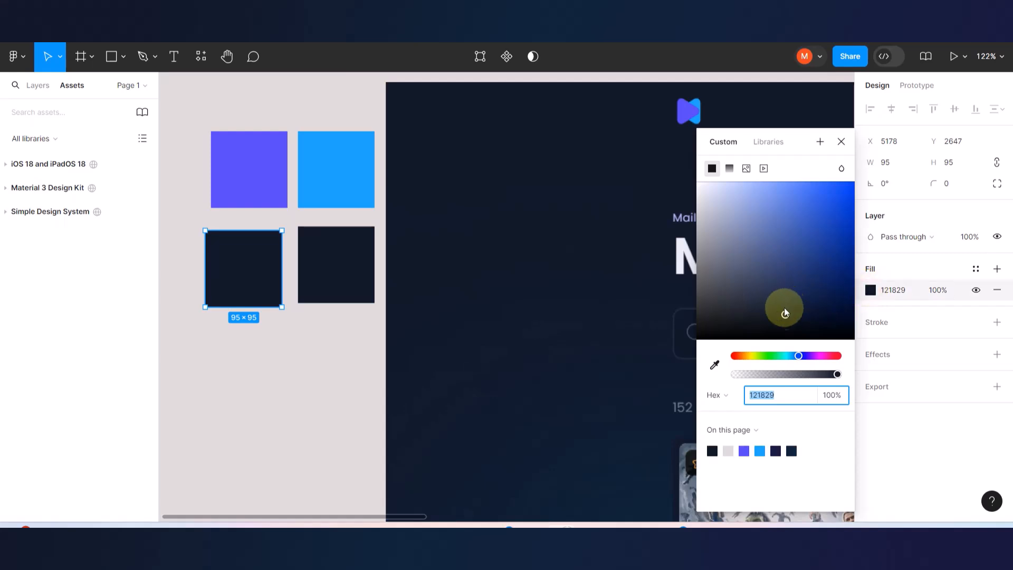
pyautogui.click(714, 365)
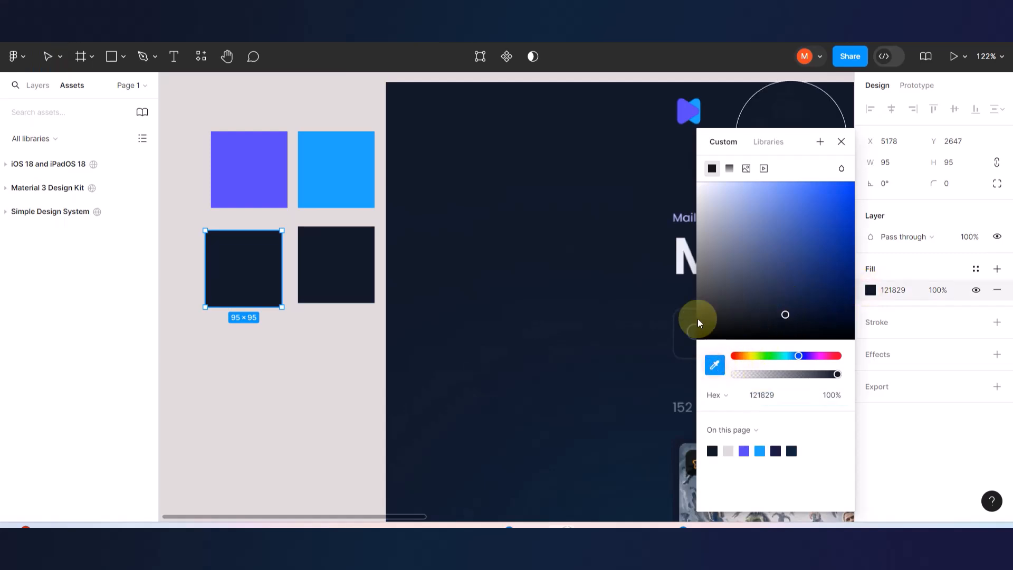
pyautogui.click(682, 246)
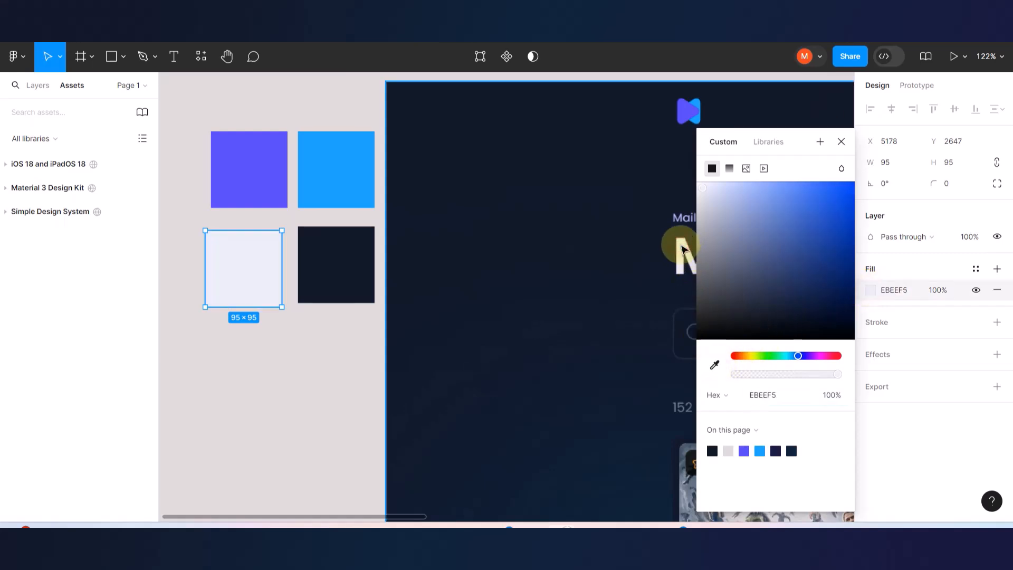
# - Try the lighter fill F3F6FC on the off-white square and resample EBEEF5 from the Movies title's letter M
pyautogui.scroll(10, 681, 247)
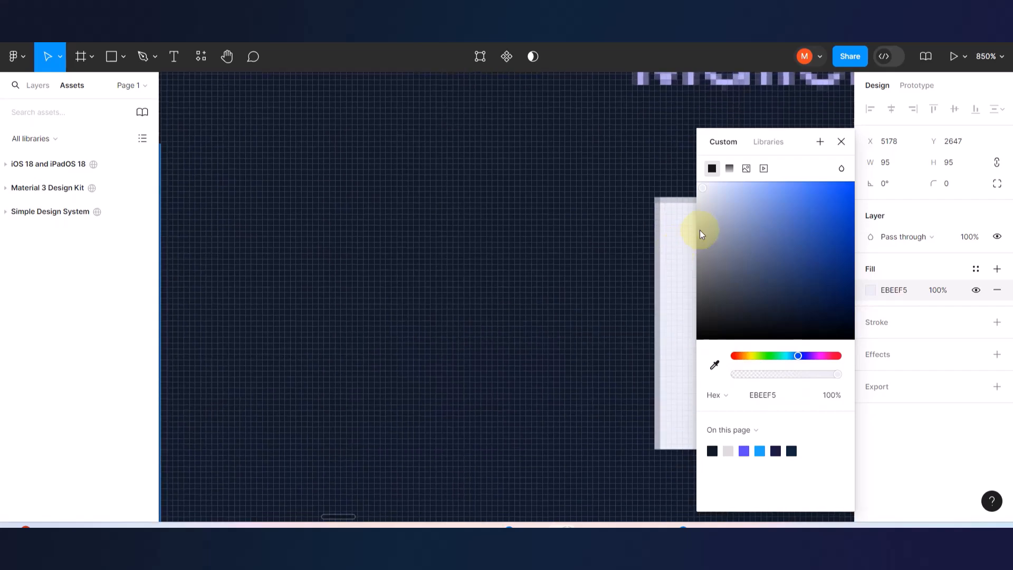
pyautogui.hscroll(3, 649, 249)
pyautogui.moveTo(702, 189); pyautogui.dragTo(702, 184)
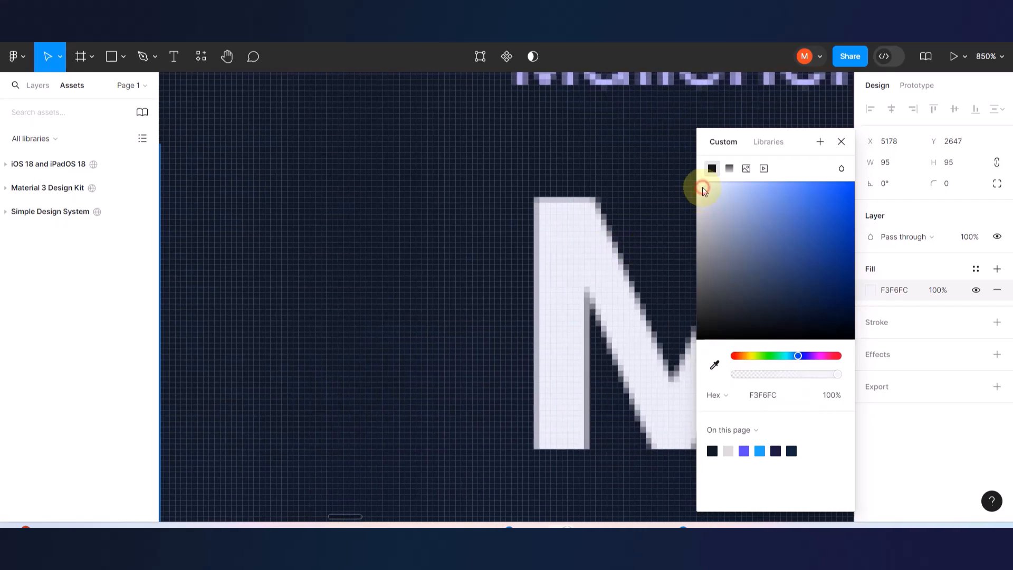
pyautogui.click(714, 365)
pyautogui.click(604, 283)
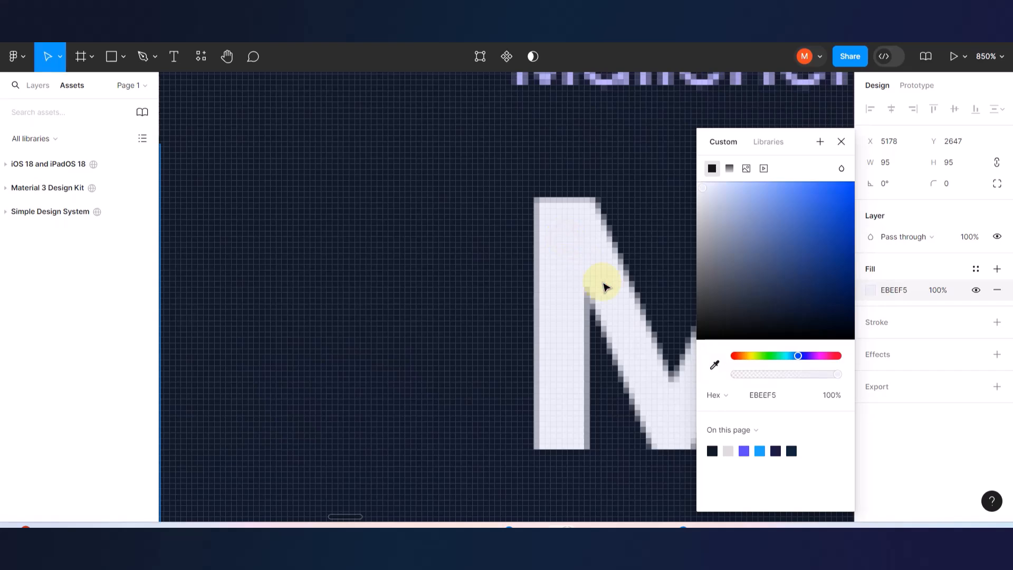
# - Duplicate the off-white square and place the copy below the dark navy square
pyautogui.scroll(-5, 604, 285)
pyautogui.scroll(-5, 550, 303)
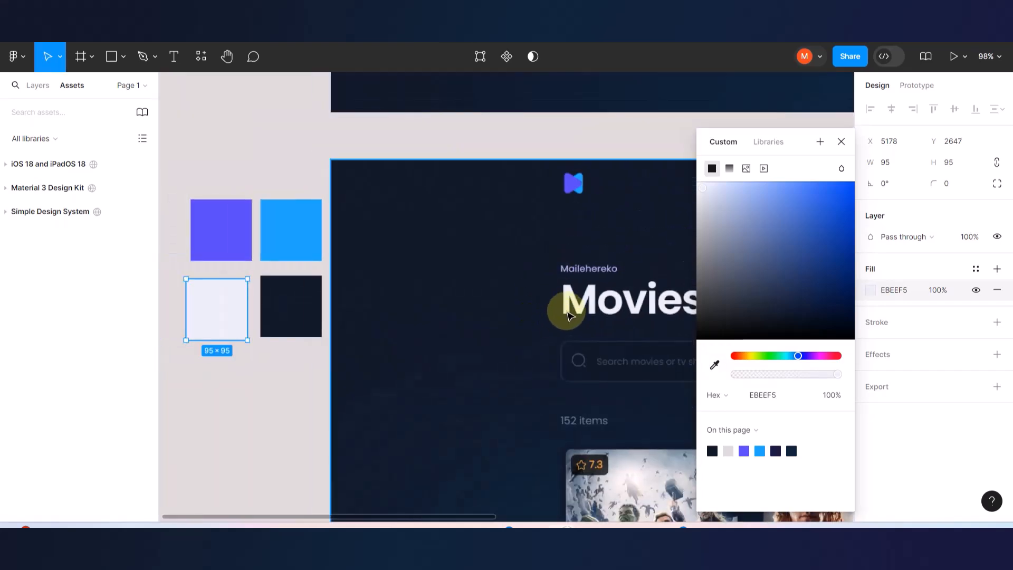
pyautogui.scroll(-2, 528, 323)
pyautogui.hscroll(2, 527, 323)
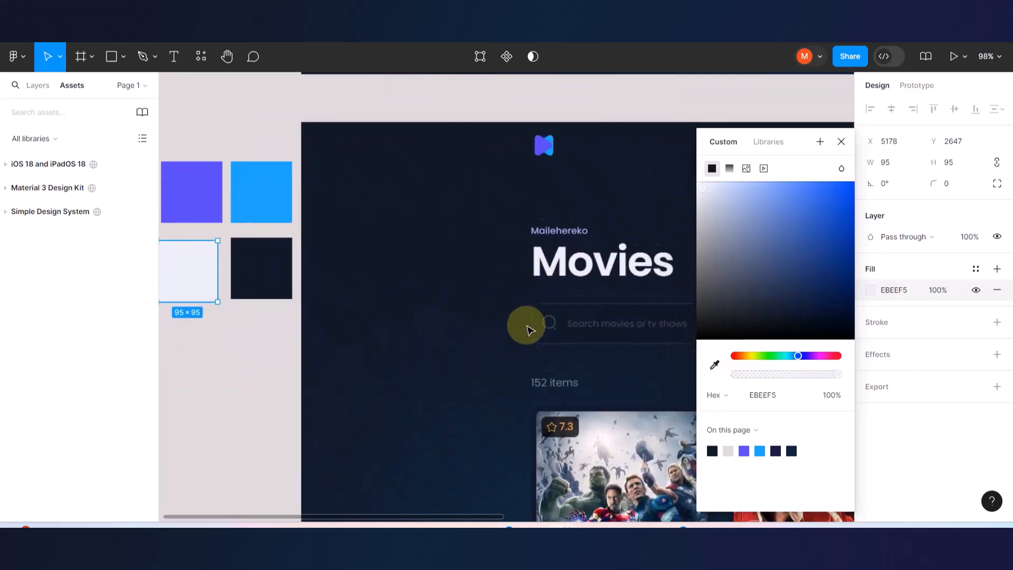
pyautogui.hscroll(-3, 478, 271)
pyautogui.click(322, 348)
pyautogui.click(273, 241)
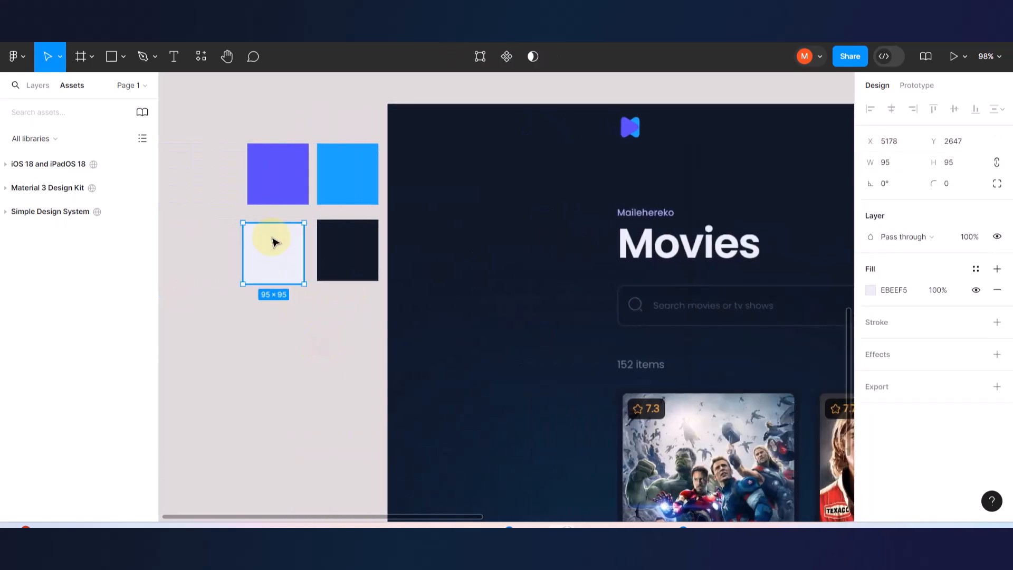
pyautogui.moveTo(273, 241); pyautogui.dragTo(344, 314)
# - Fill the lower off-white copy with lavender B2ADED sampled from the Mailehereko label above the Movies title
pyautogui.scroll(10, 645, 268)
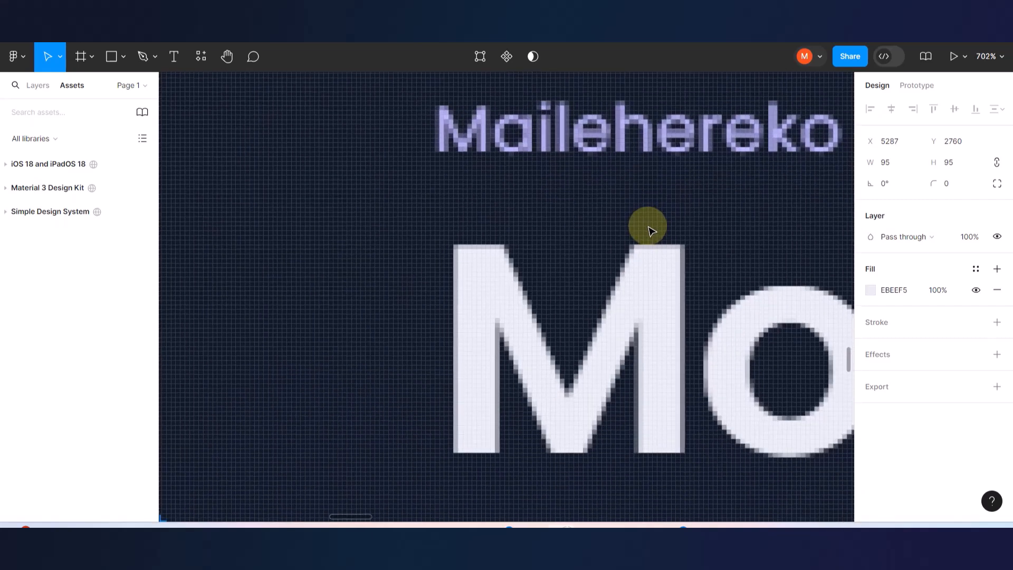
pyautogui.scroll(5, 710, 201)
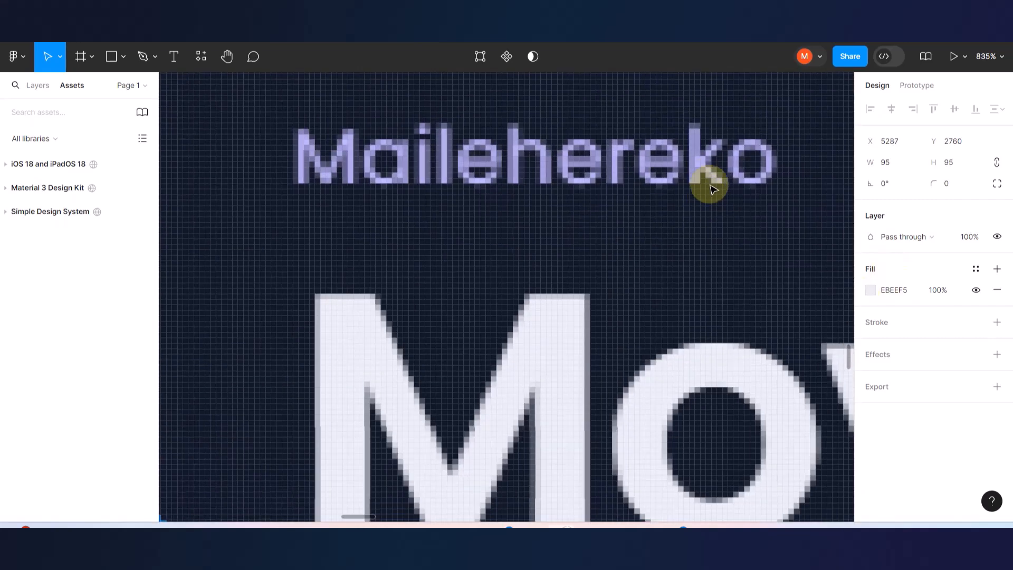
pyautogui.click(870, 290)
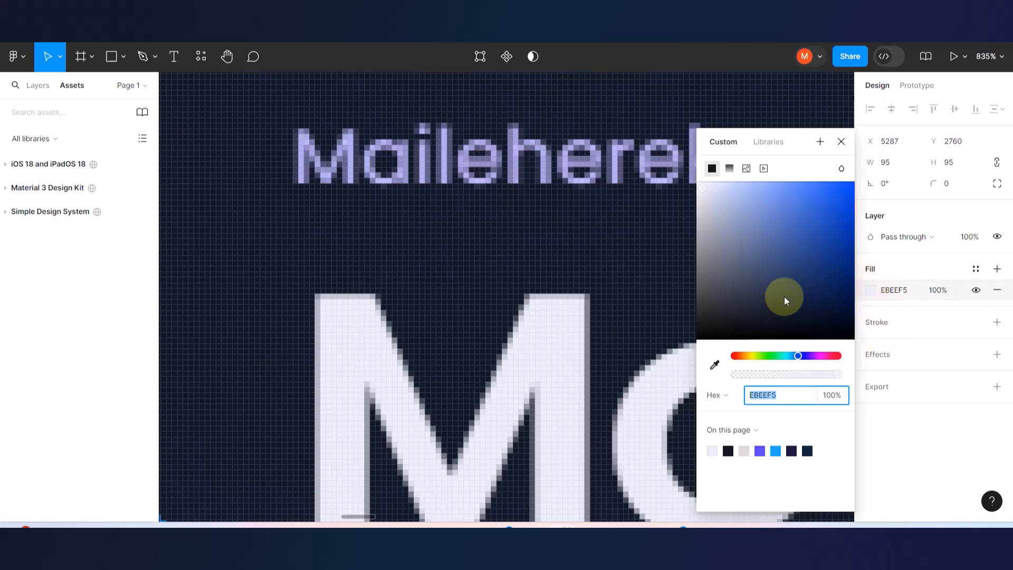
pyautogui.click(715, 364)
pyautogui.scroll(5, 624, 160)
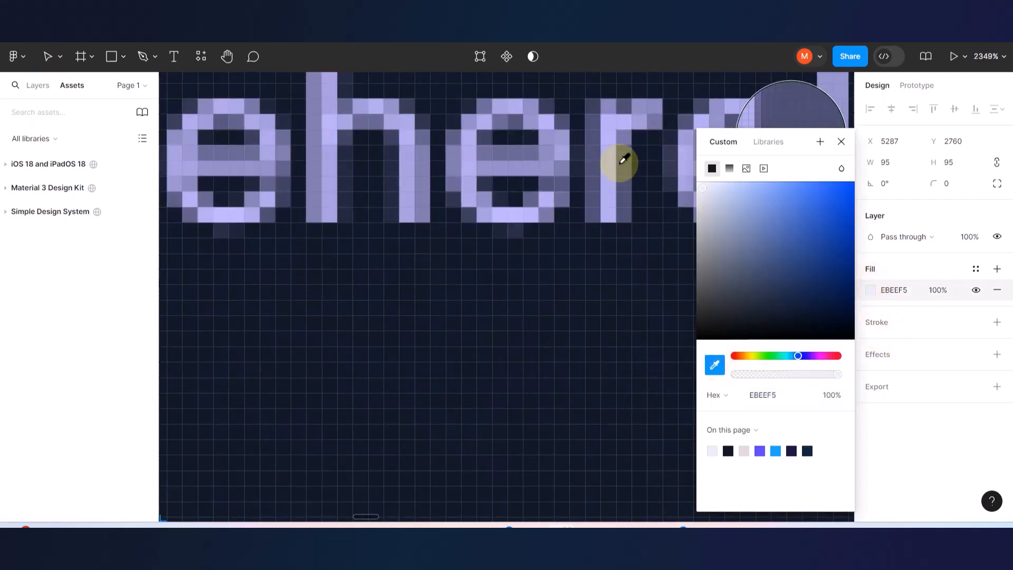
pyautogui.click(612, 159)
pyautogui.scroll(-2, 592, 220)
pyautogui.scroll(-15, 592, 221)
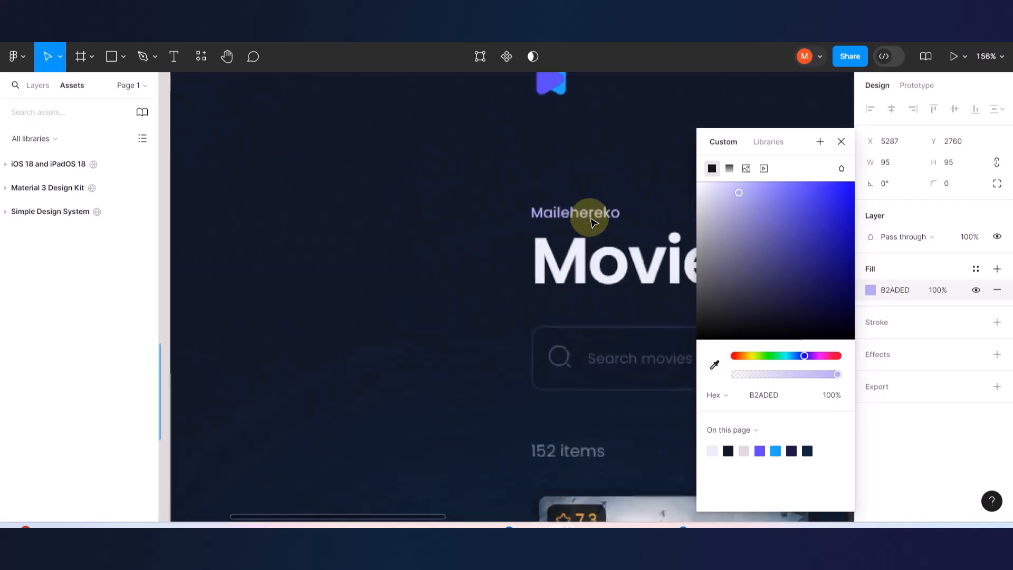
pyautogui.click(427, 303)
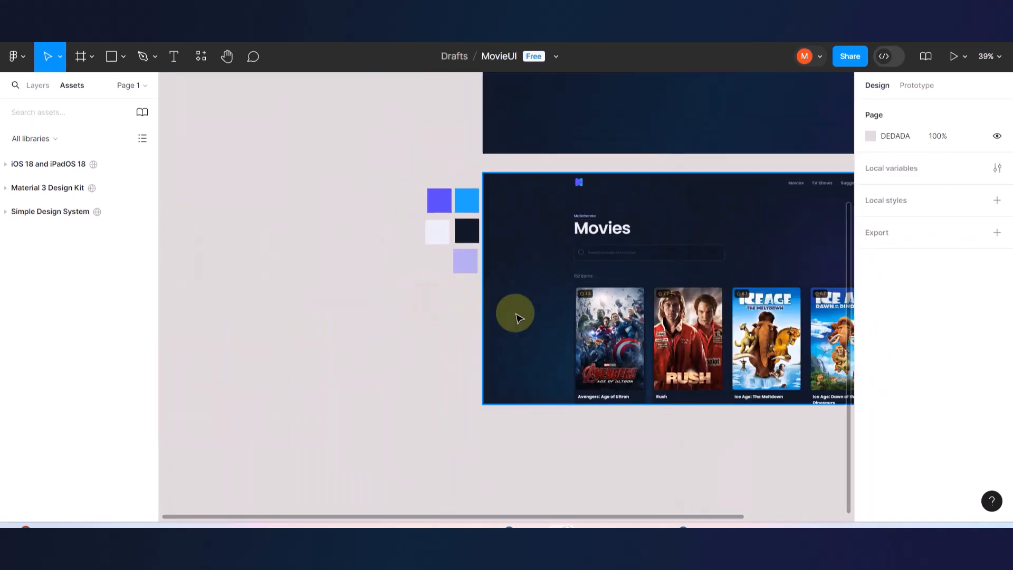
# - Duplicate the lavender square and place the copy directly below it
pyautogui.hscroll(3, 534, 292)
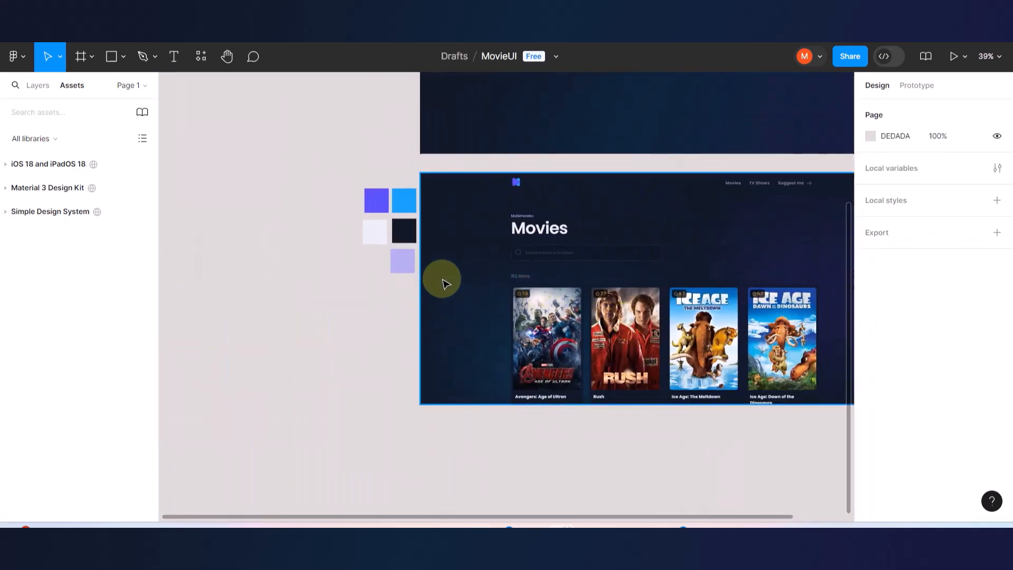
pyautogui.scroll(4, 440, 278)
pyautogui.click(346, 244)
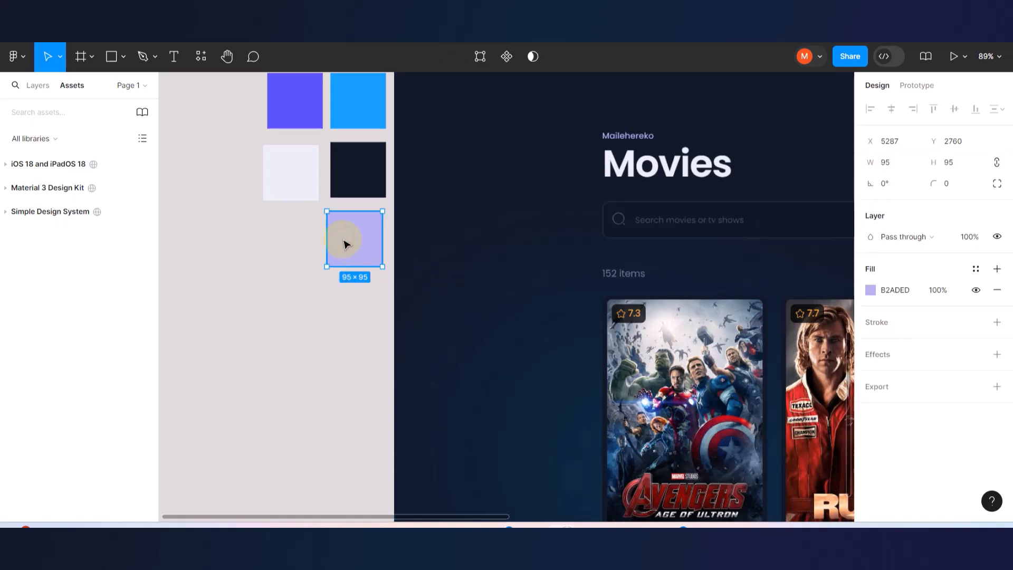
pyautogui.moveTo(347, 244); pyautogui.dragTo(342, 313)
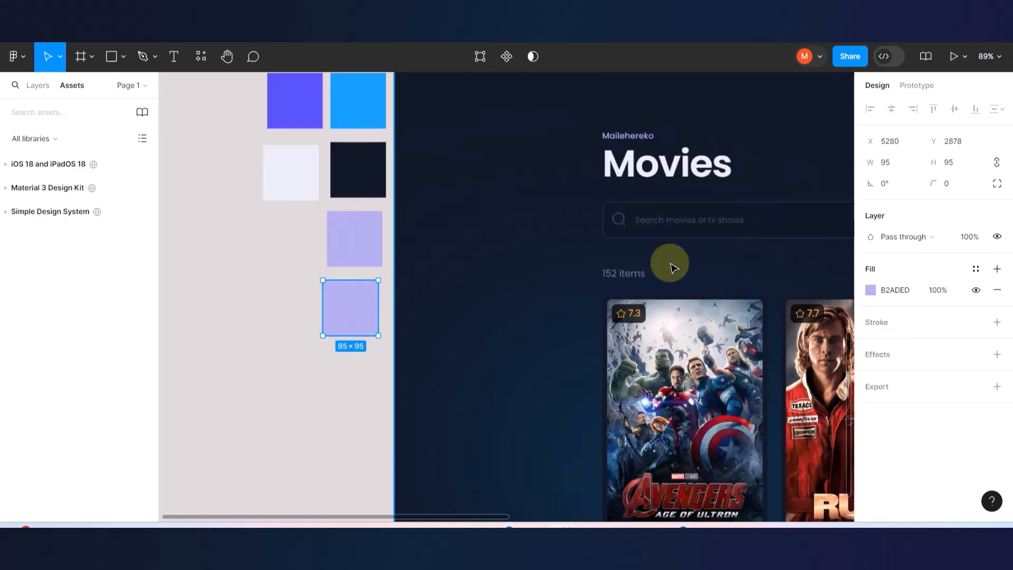
# - Fill the lower lavender copy with dark blue 20283E sampled from the search field's border in the reference image
pyautogui.scroll(2, 666, 265)
pyautogui.scroll(10, 597, 197)
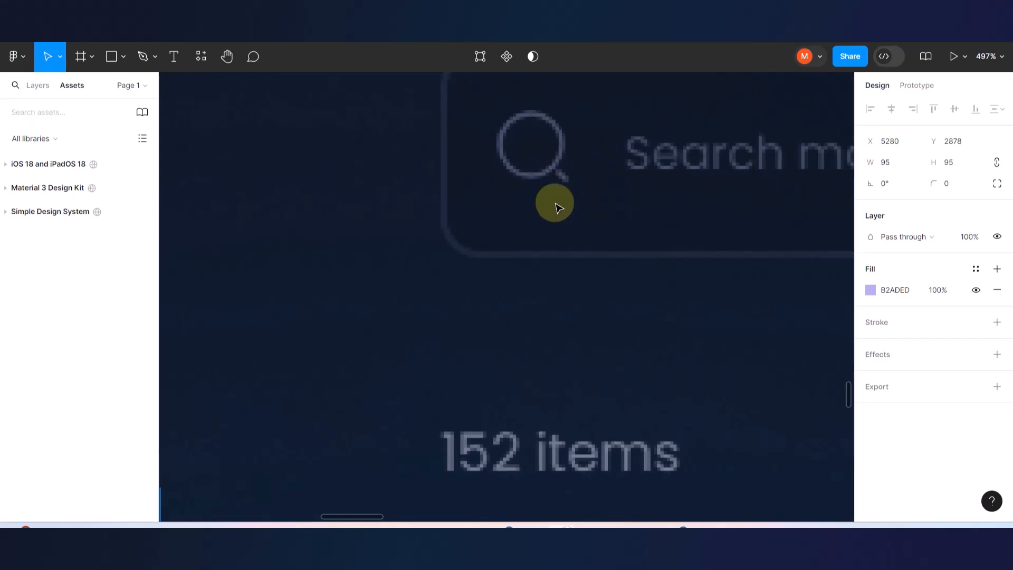
pyautogui.scroll(3, 584, 216)
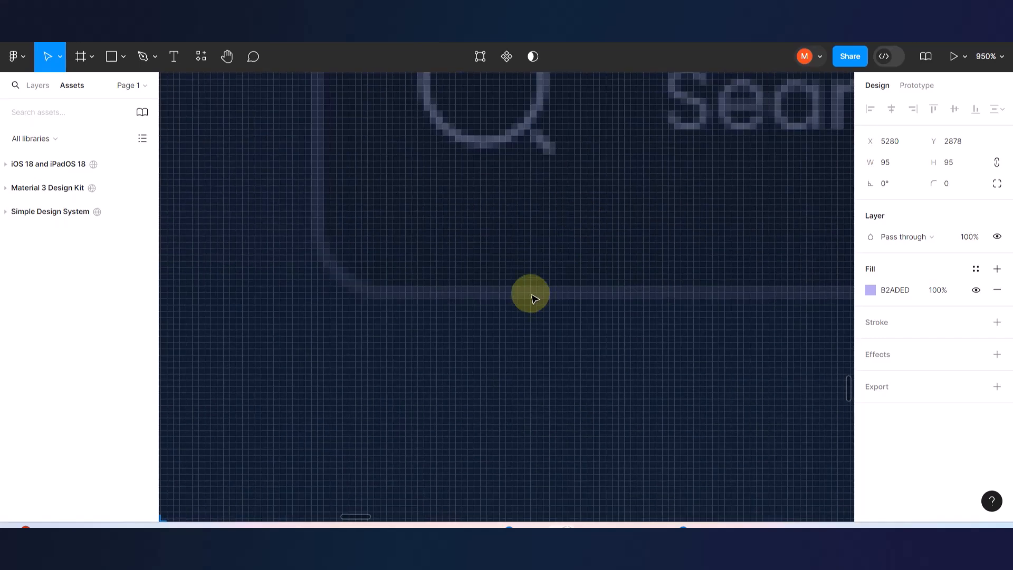
pyautogui.click(868, 291)
pyautogui.click(714, 365)
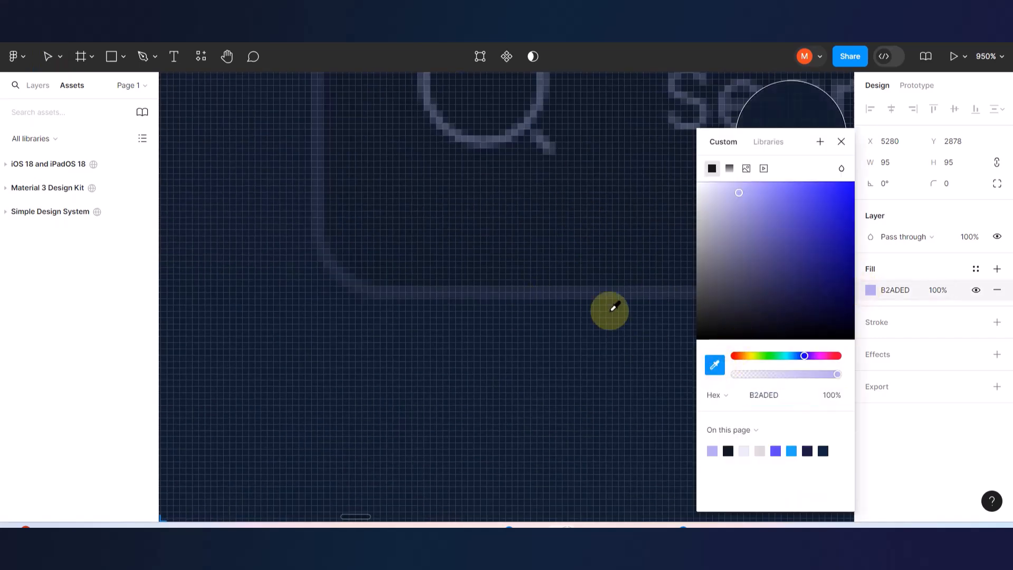
pyautogui.click(599, 292)
pyautogui.scroll(-12, 583, 346)
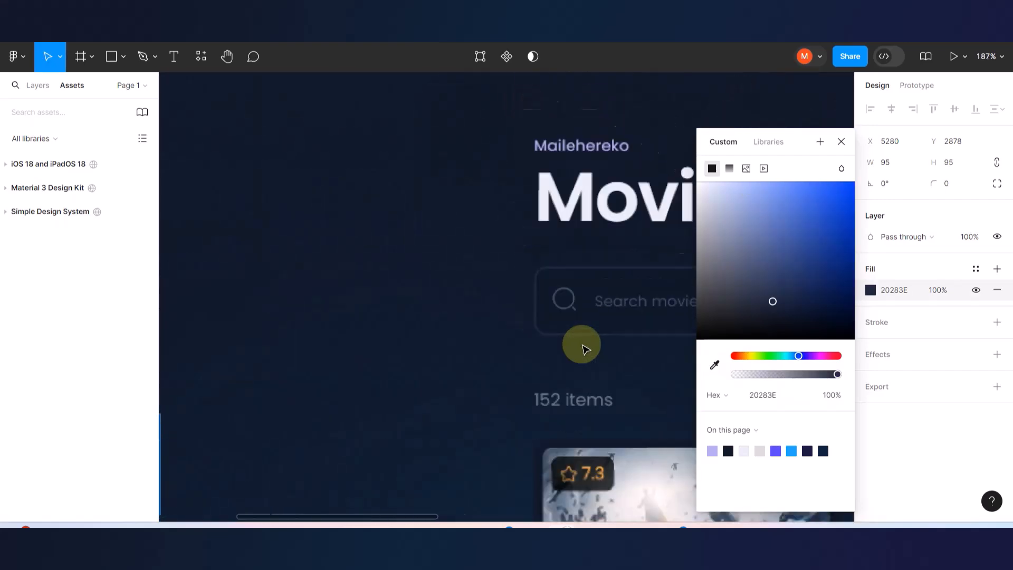
pyautogui.click(335, 378)
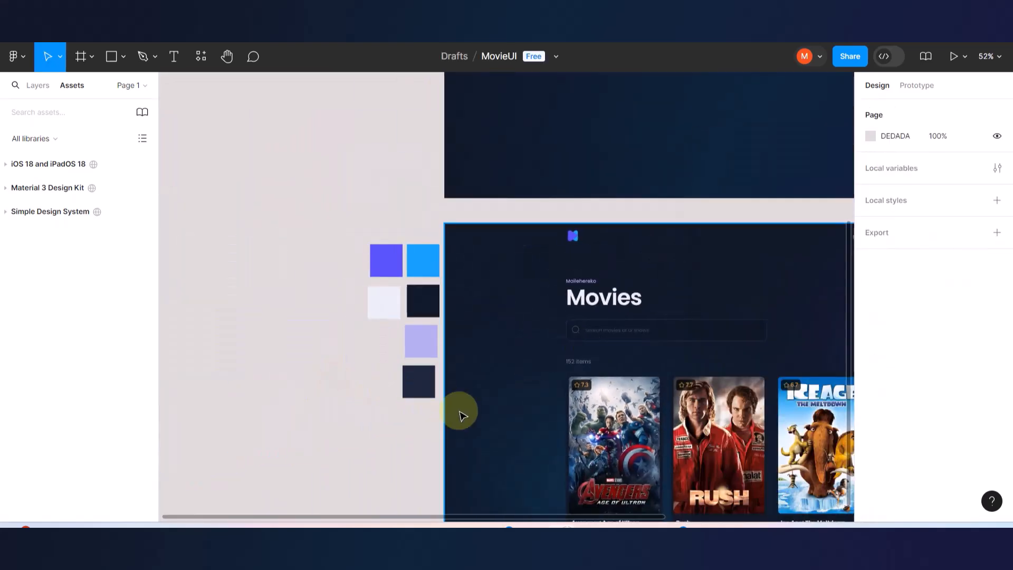
# - Duplicate the dark blue 20283E square and place the copy below the off-white square
pyautogui.scroll(2, 426, 405)
pyautogui.click(396, 366)
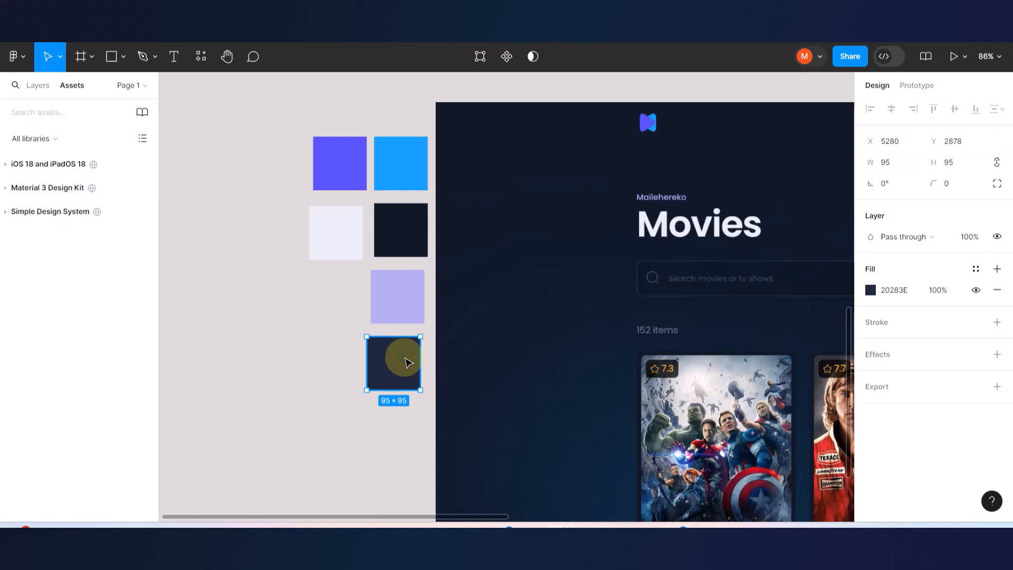
pyautogui.moveTo(407, 362); pyautogui.dragTo(333, 335)
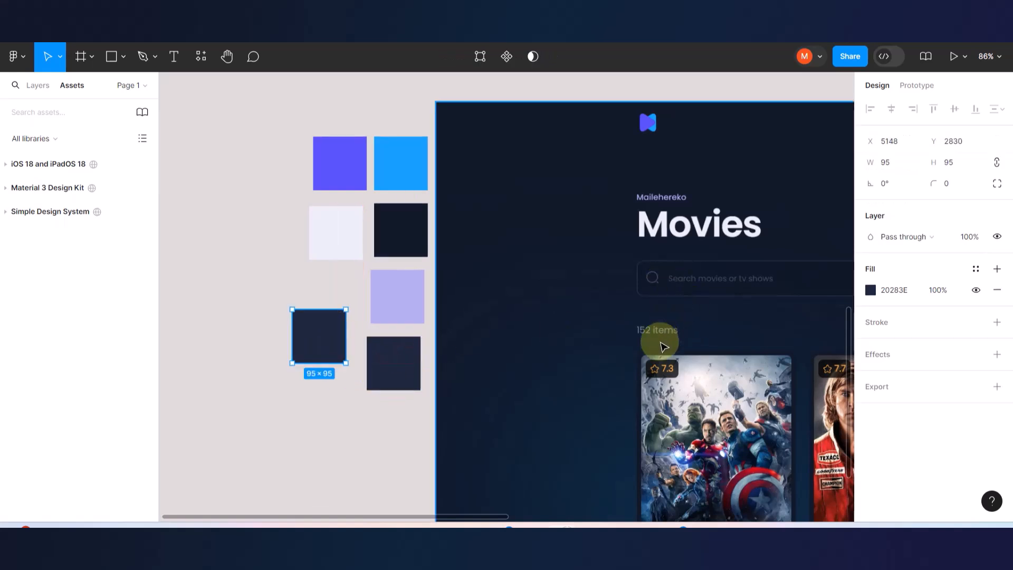
# - Fill the new dark blue copy with grey-blue 6A7389 sampled from the "152 items" text in the reference image
pyautogui.scroll(5, 693, 289)
pyautogui.scroll(3, 700, 285)
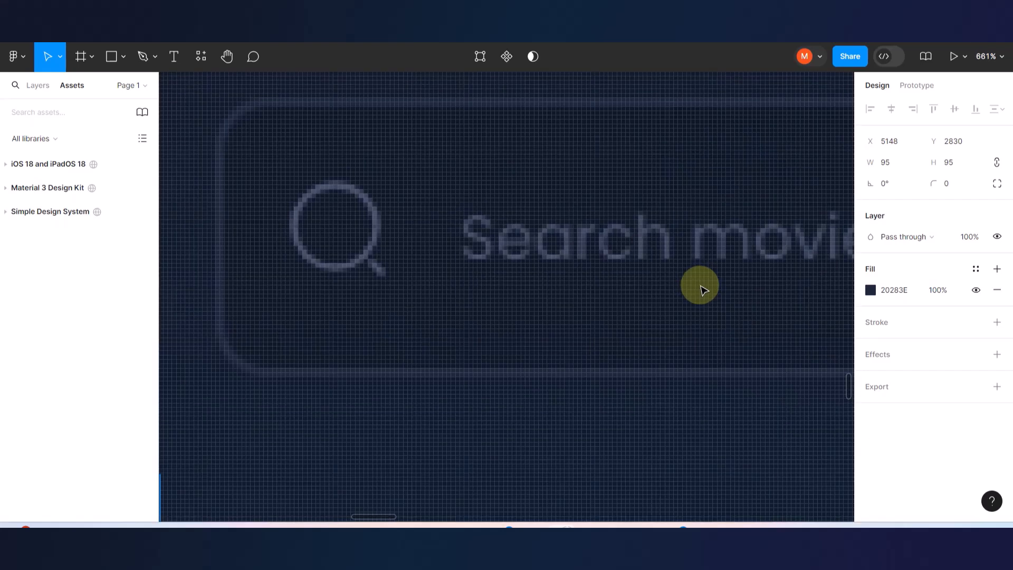
pyautogui.scroll(-4, 686, 301)
pyautogui.scroll(4, 559, 448)
pyautogui.scroll(5, 560, 449)
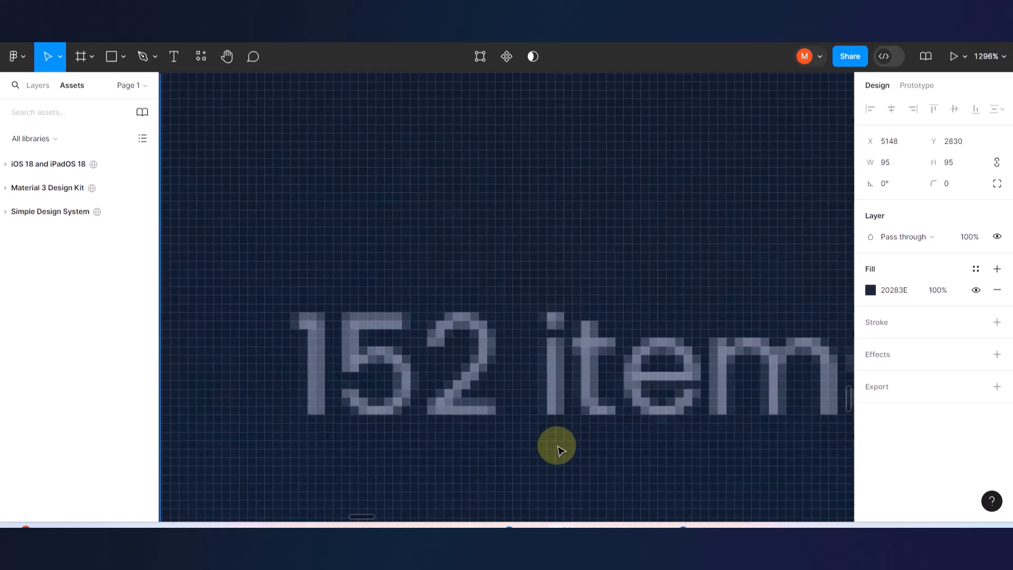
pyautogui.click(871, 290)
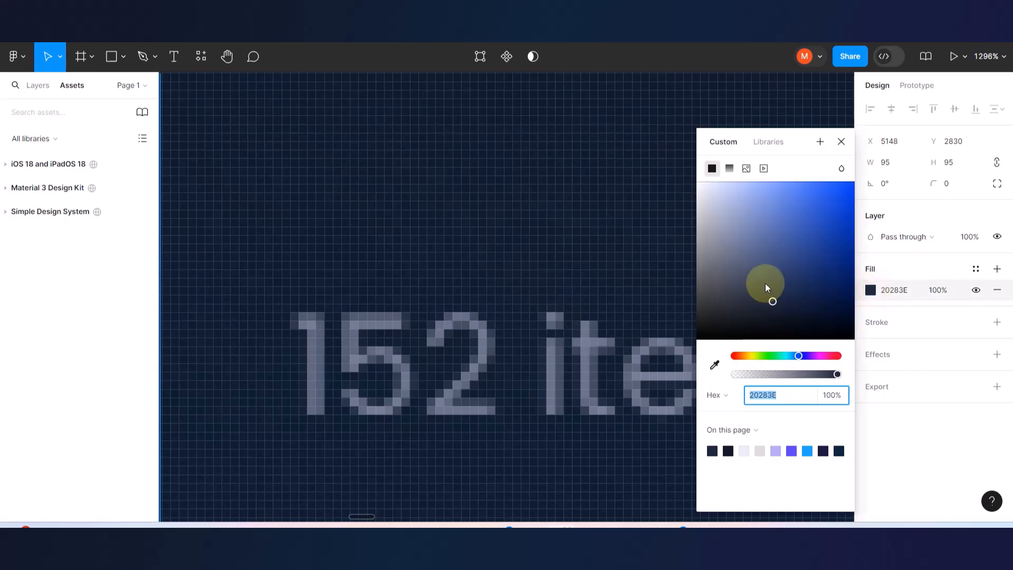
pyautogui.click(714, 364)
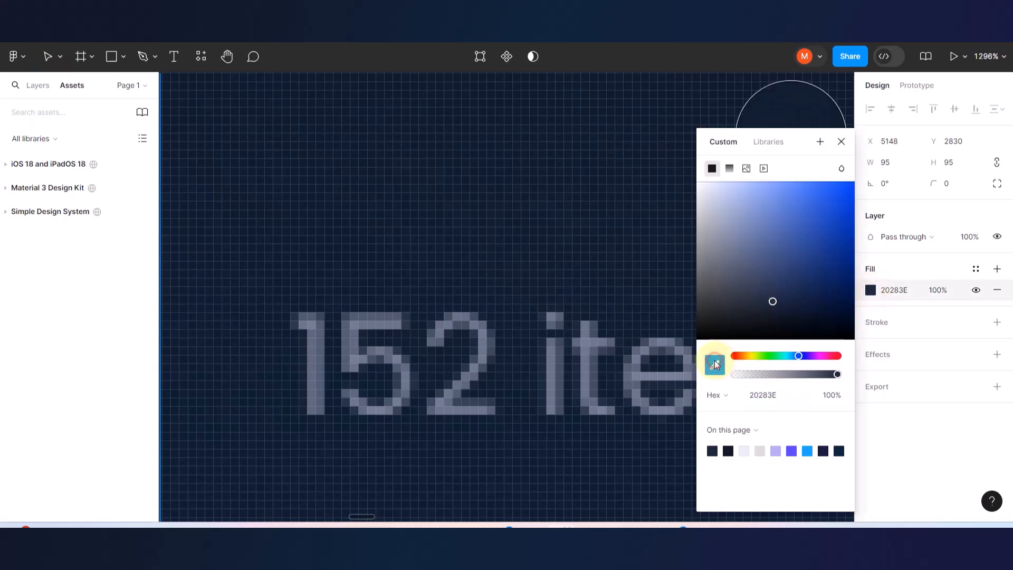
pyautogui.click(551, 362)
pyautogui.scroll(-5, 534, 278)
pyautogui.scroll(-10, 534, 280)
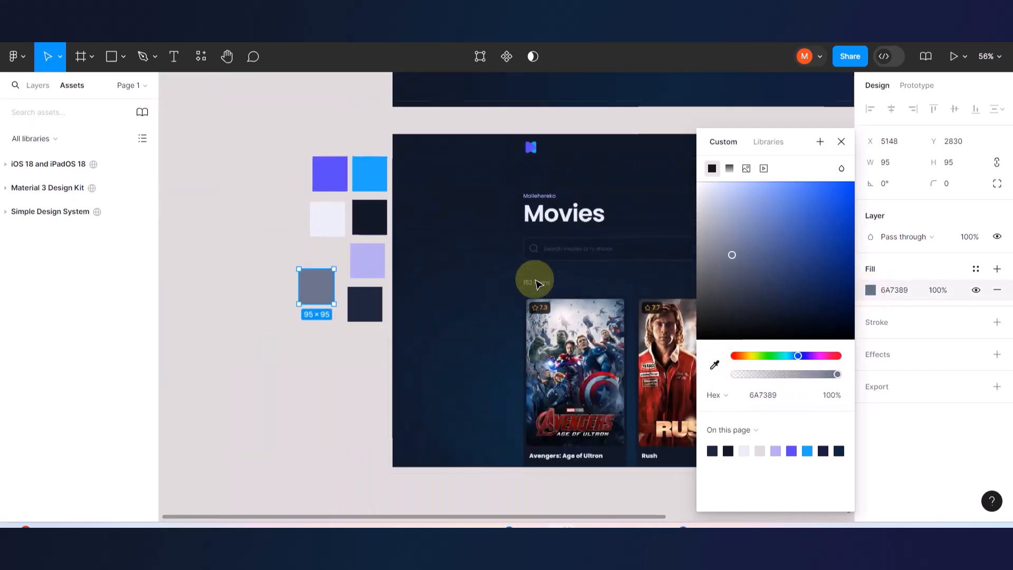
pyautogui.hscroll(3, 350, 344)
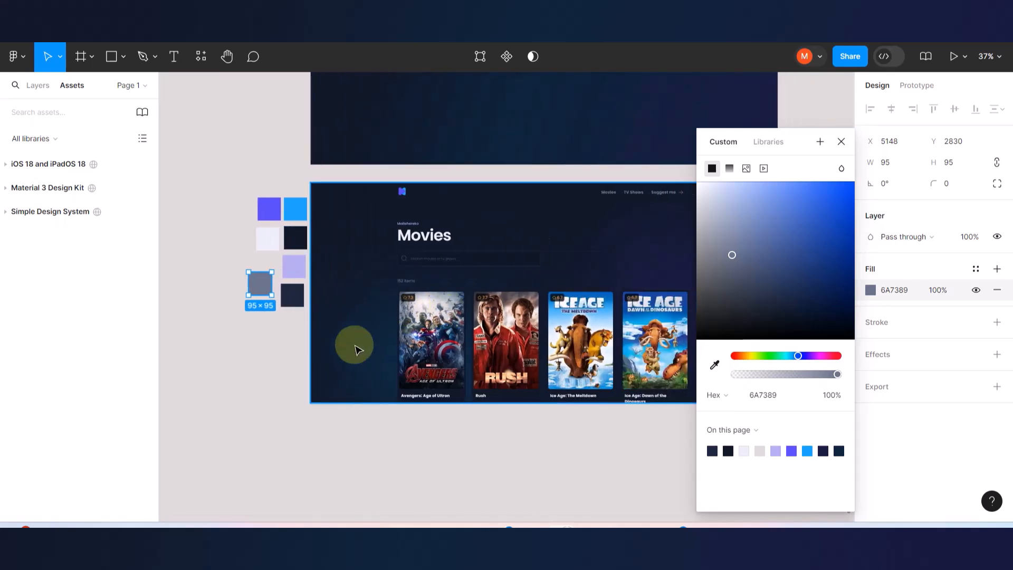
# - Switch to the Movies website in the browser and look through the whole page, from the poster grid to the footer
pyautogui.scroll(-2, 350, 344)
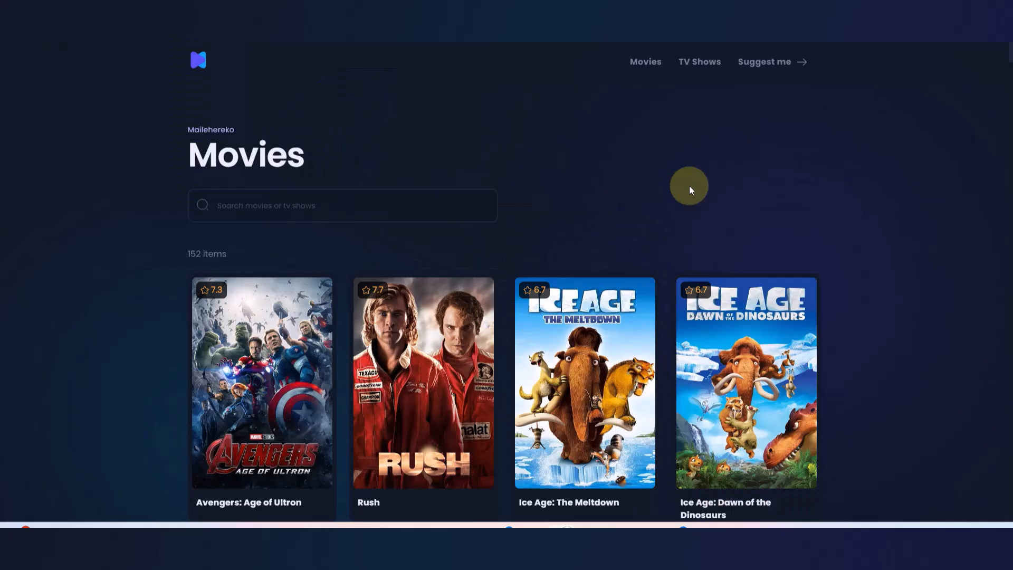
pyautogui.scroll(-10, 903, 281)
pyautogui.scroll(-20, 902, 281)
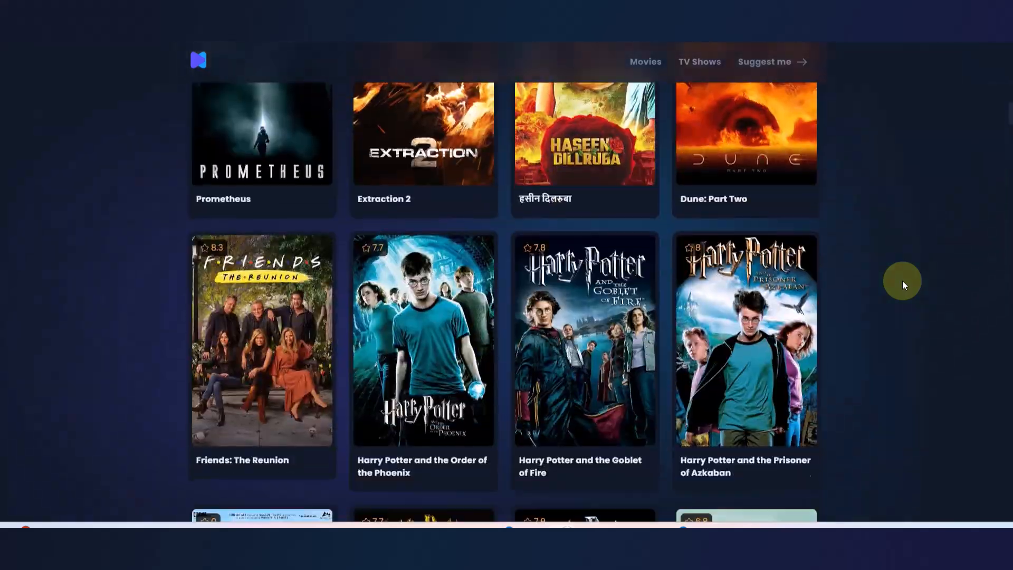
pyautogui.scroll(-10, 902, 280)
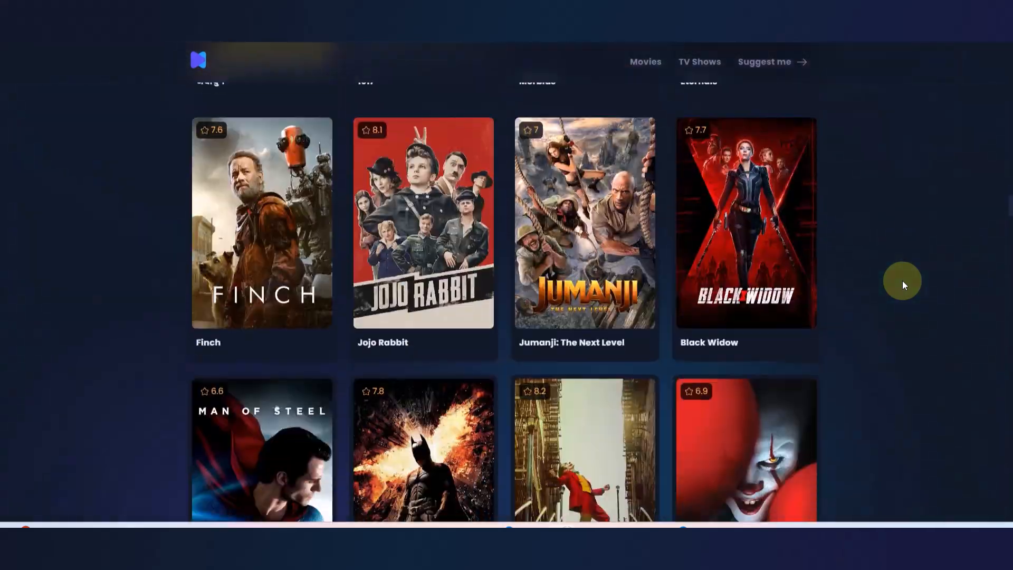
pyautogui.scroll(-5, 1009, 302)
pyautogui.moveTo(1012, 302); pyautogui.dragTo(1012, 519)
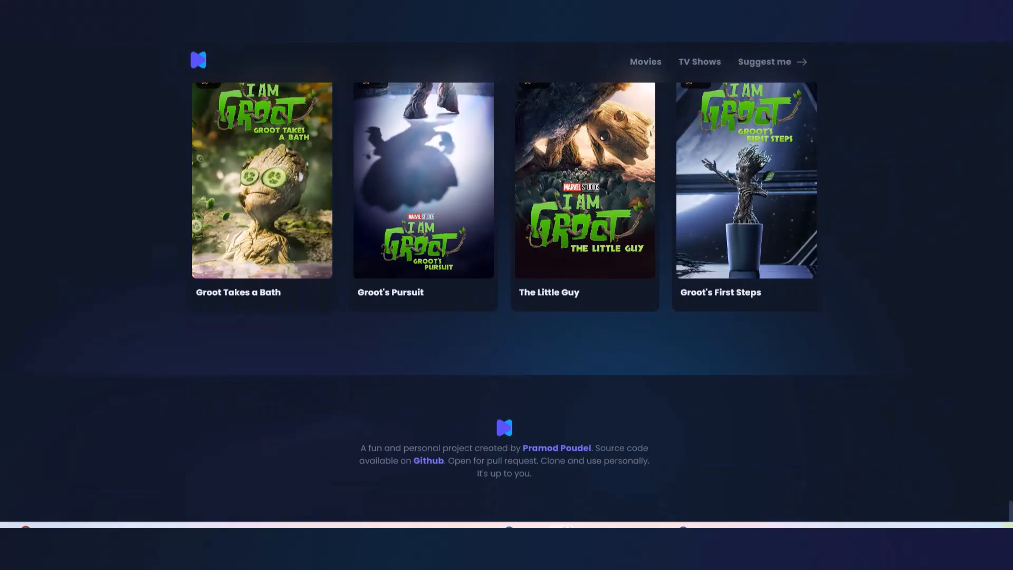
pyautogui.moveTo(1010, 511); pyautogui.dragTo(989, 37)
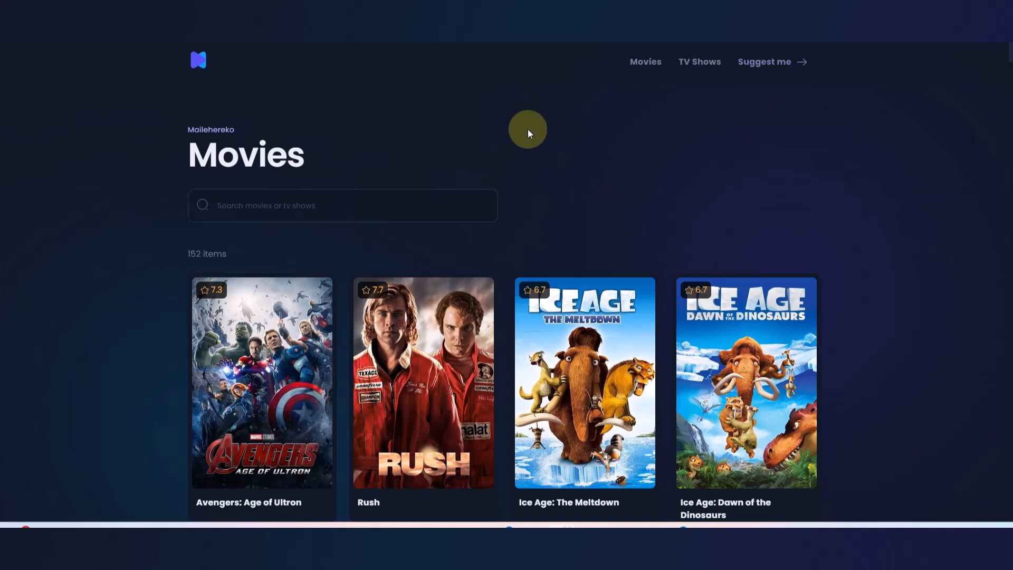
# - Switch back to Figma and move all the colour swatches together a little farther away from the reference image
pyautogui.hotkey('ctrl', 'Tab')
pyautogui.moveTo(244, 191); pyautogui.dragTo(310, 352)
pyautogui.moveTo(281, 224)
pyautogui.mouseDown()
pyautogui.moveTo(289, 227)
pyautogui.moveTo(273, 220)
pyautogui.mouseUp()
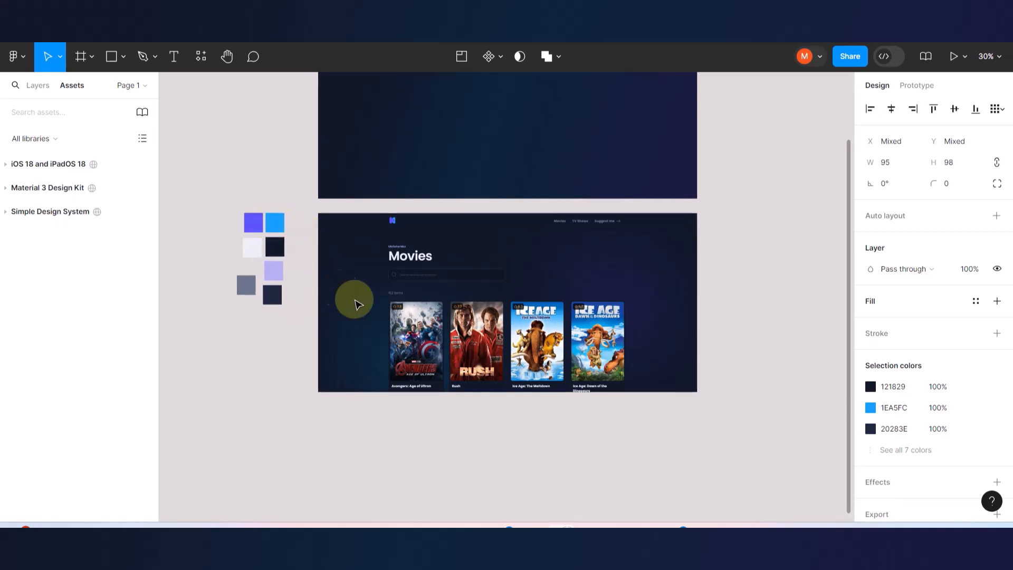
pyautogui.scroll(2, 355, 300)
pyautogui.scroll(3, 355, 299)
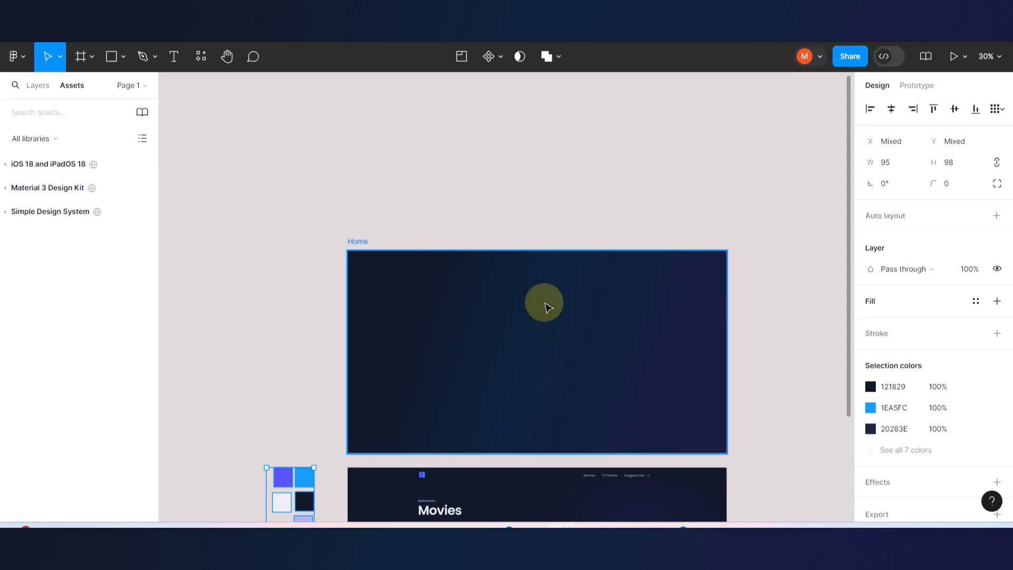
# - Switch to the Movies website to look through its first poster rows, then return to Figma and deselect the swatches
pyautogui.scroll(-3, 428, 334)
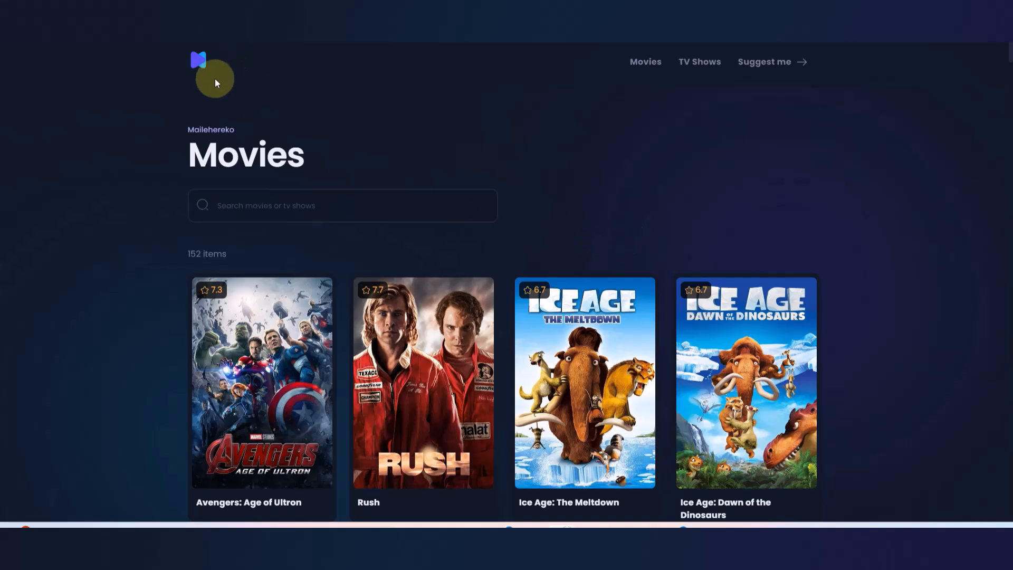
pyautogui.scroll(-4, 485, 226)
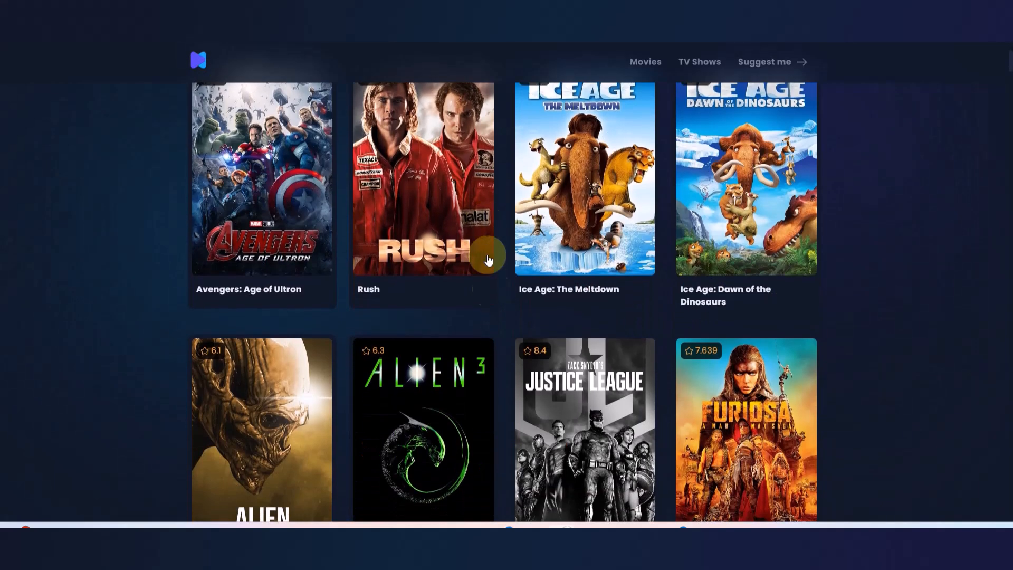
pyautogui.scroll(-5, 616, 352)
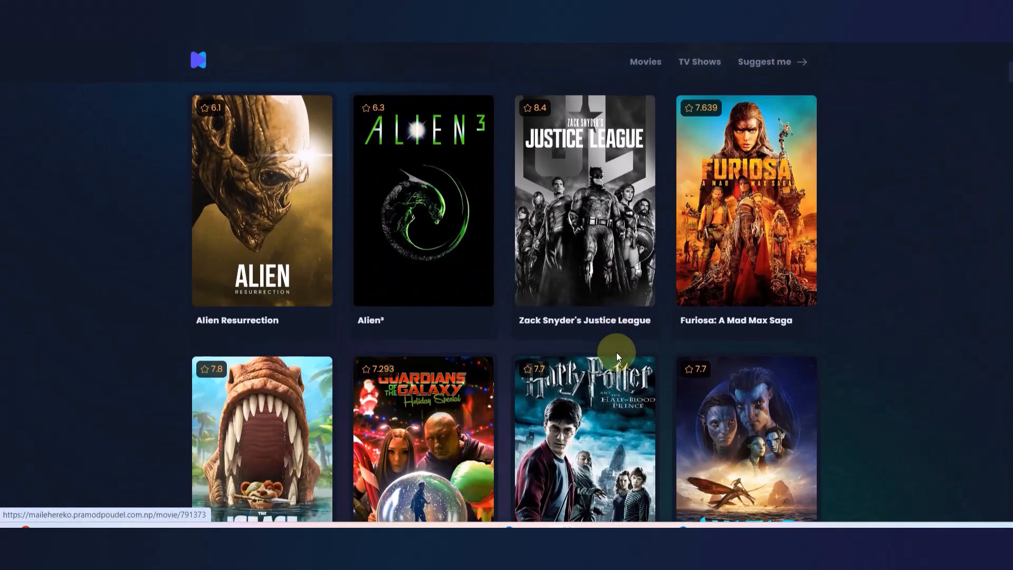
pyautogui.scroll(9, 616, 352)
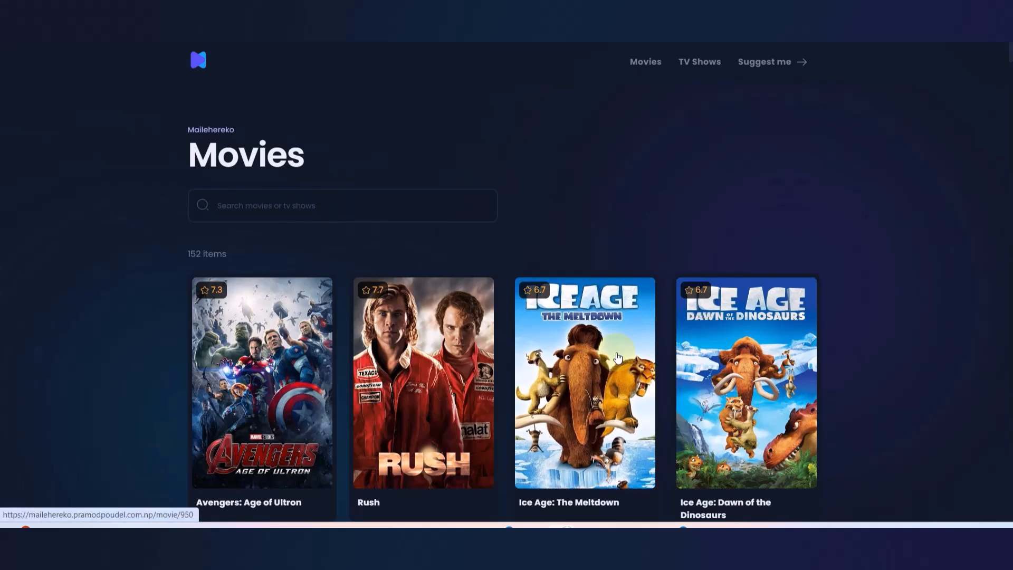
pyautogui.click(238, 21)
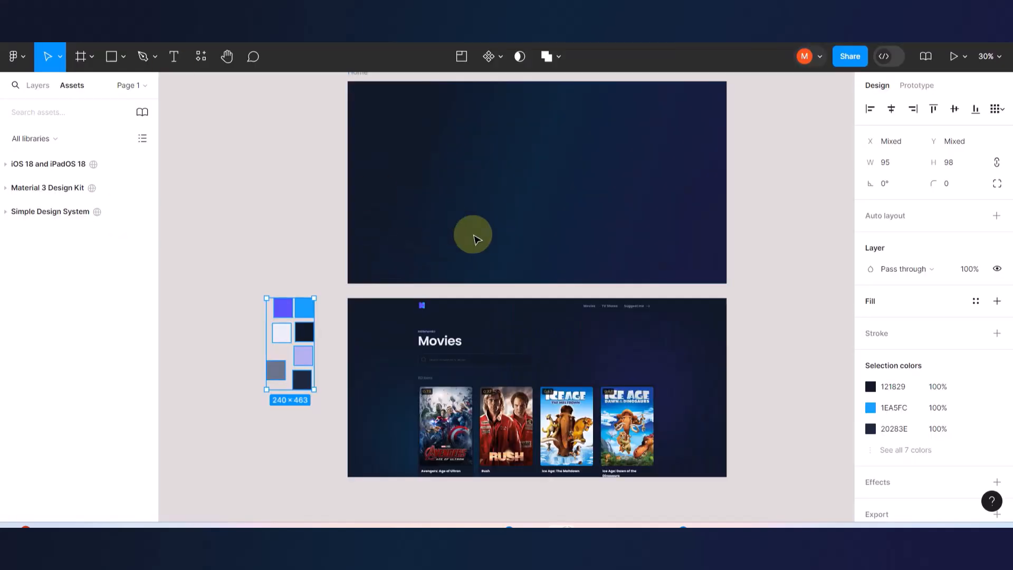
pyautogui.scroll(-3, 602, 266)
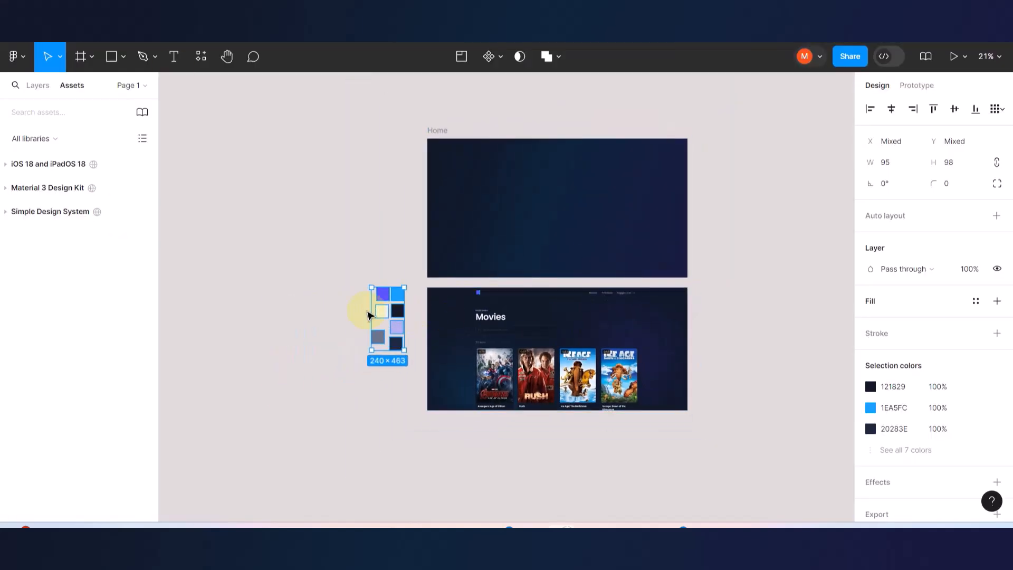
pyautogui.scroll(3, 368, 315)
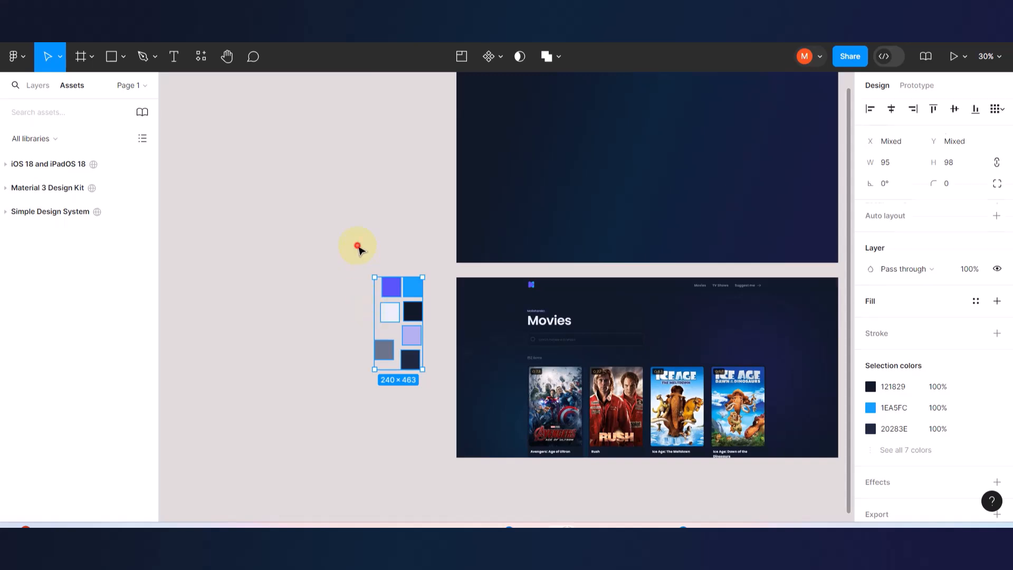
pyautogui.click(359, 250)
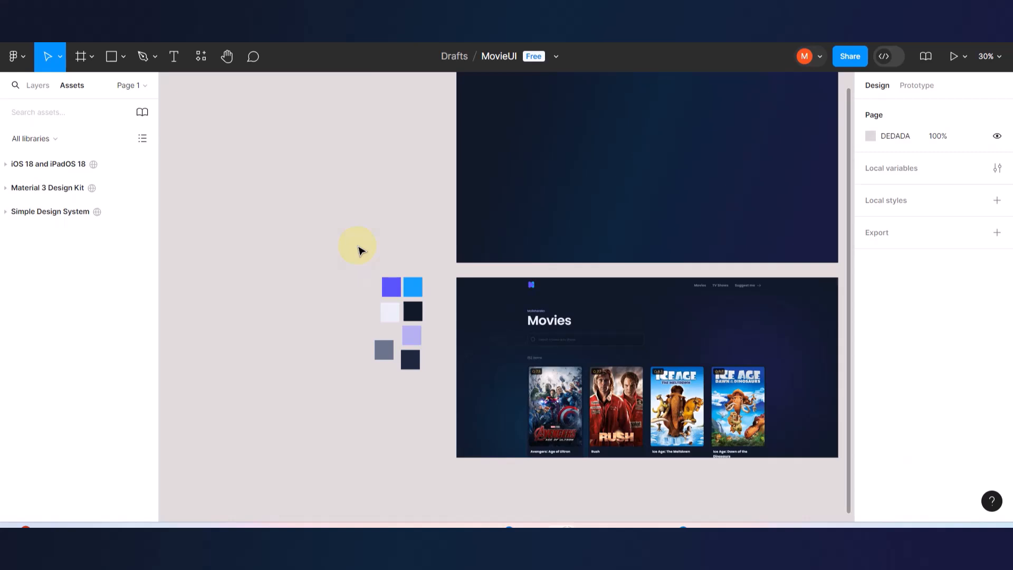
# - Switch to the Movies website again and examine the poster rows further down the page
pyautogui.scroll(-3, 359, 249)
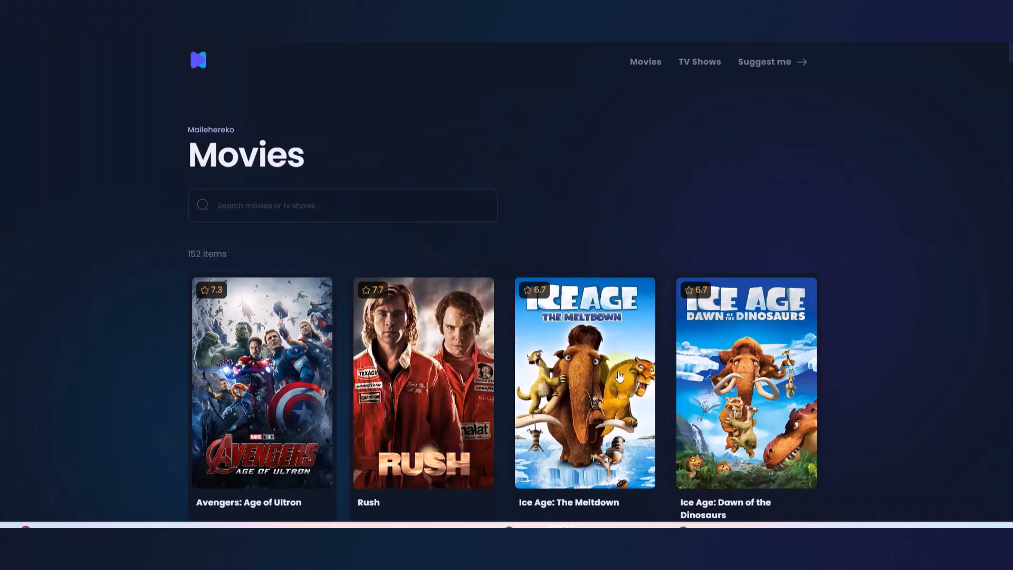
pyautogui.scroll(-10, 620, 376)
pyautogui.scroll(-5, 620, 376)
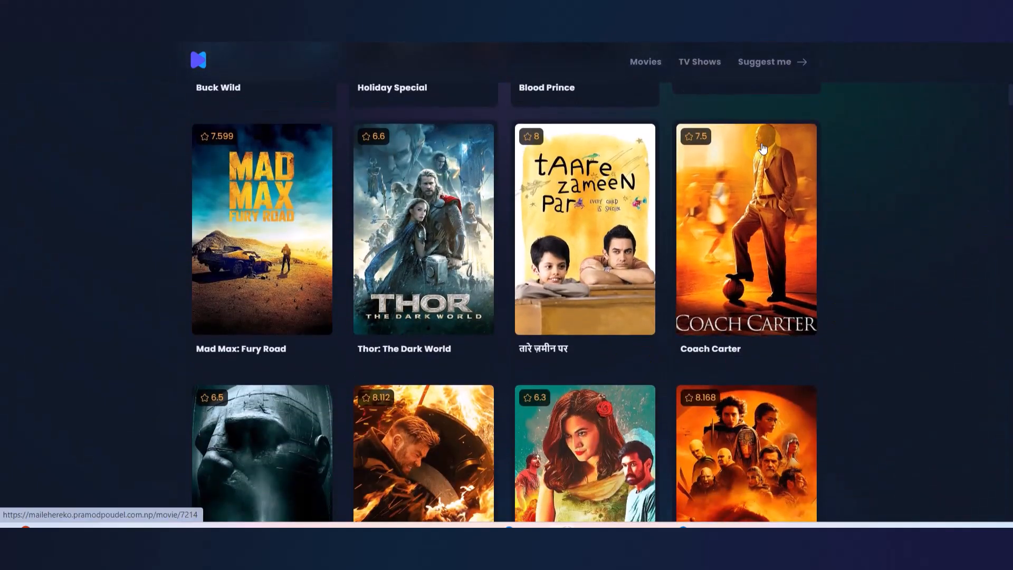
pyautogui.scroll(-5, 794, 310)
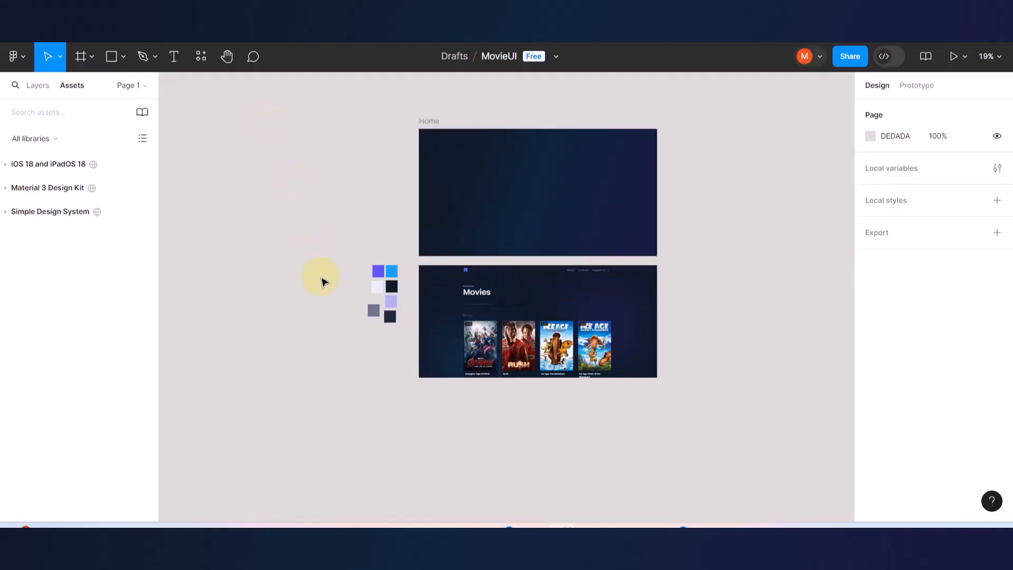
# - Back in Figma, move all the colour swatches together farther away from the Home frame and the reference image
pyautogui.scroll(3, 321, 280)
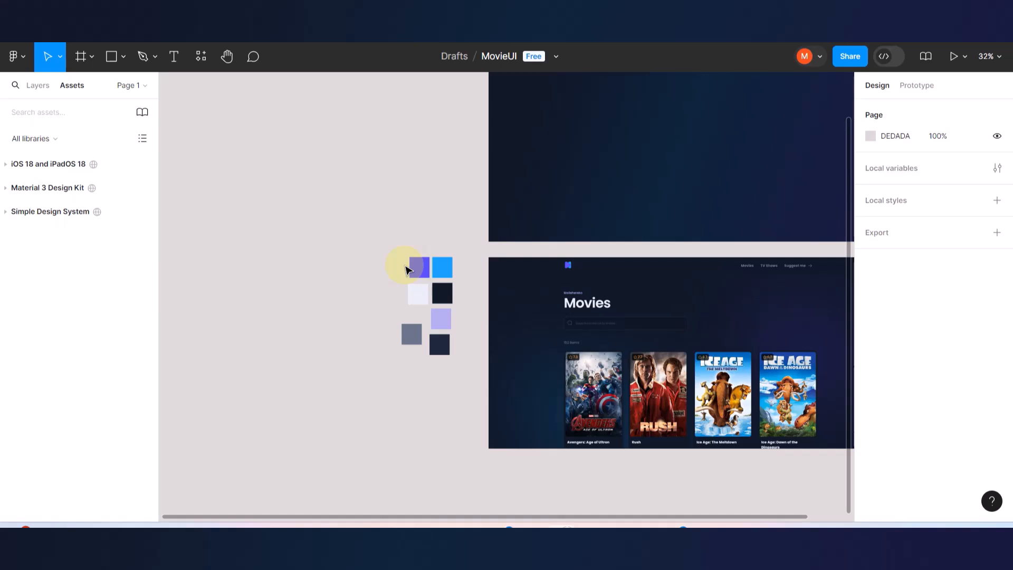
pyautogui.scroll(-3, 459, 267)
pyautogui.scroll(2, 389, 255)
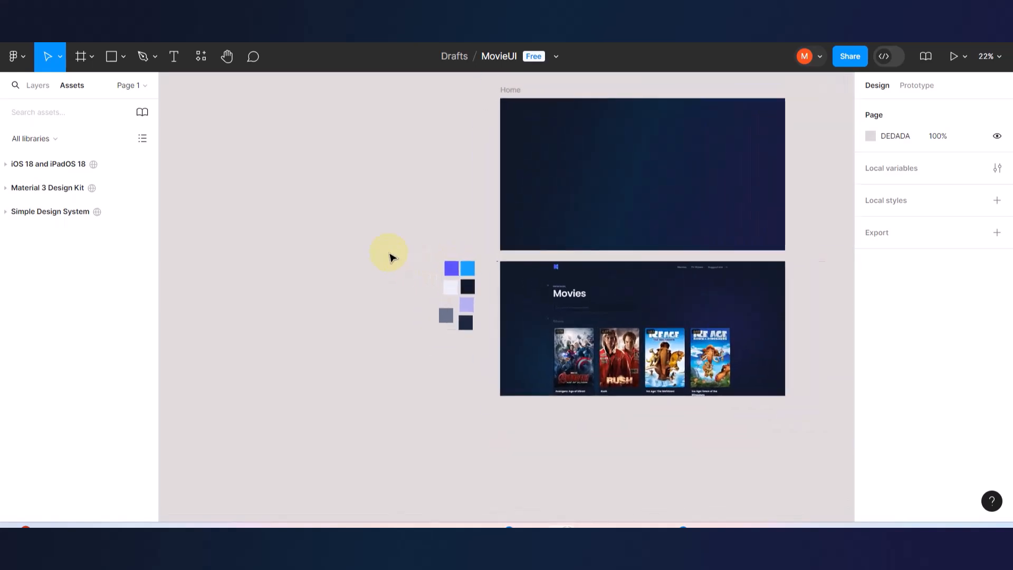
pyautogui.moveTo(380, 235); pyautogui.dragTo(508, 364)
pyautogui.moveTo(482, 277); pyautogui.dragTo(380, 201)
pyautogui.click(323, 184)
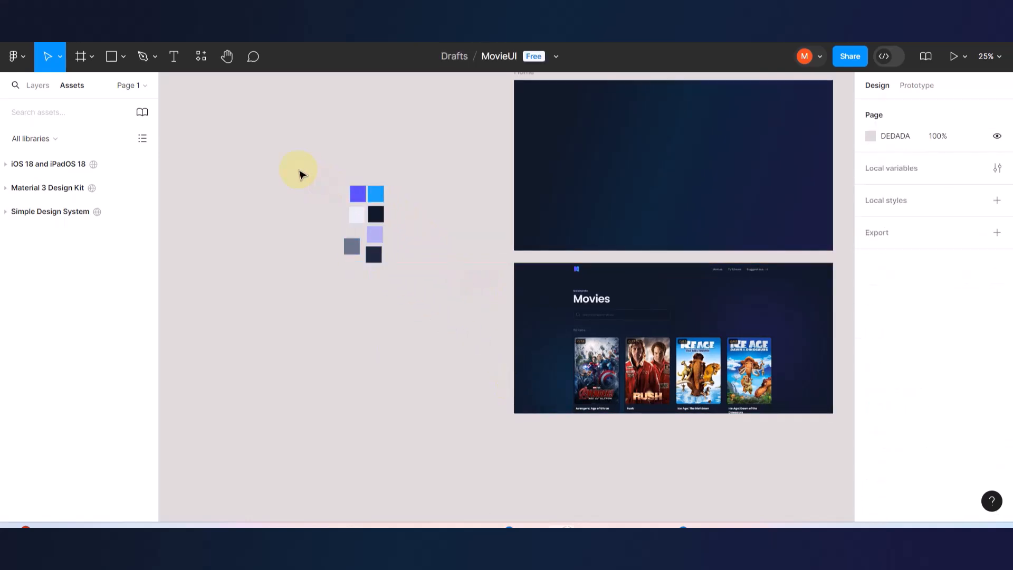
# - Move the purple 5A4AF4 and blue 1EA5FC swatches together away from the other swatches and deselect them
pyautogui.scroll(4, 299, 170)
pyautogui.moveTo(323, 144); pyautogui.dragTo(559, 232)
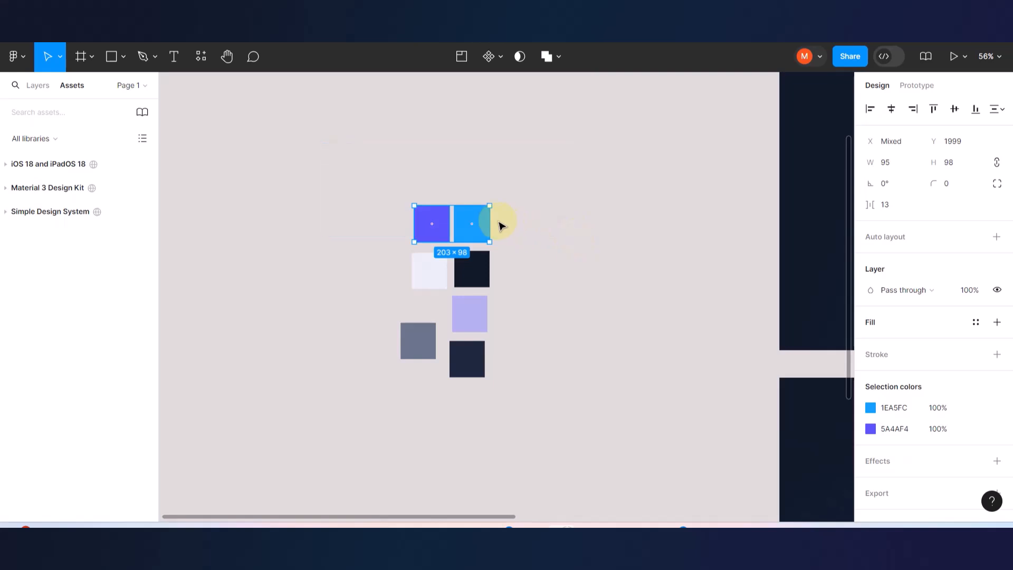
pyautogui.moveTo(474, 218); pyautogui.dragTo(335, 212)
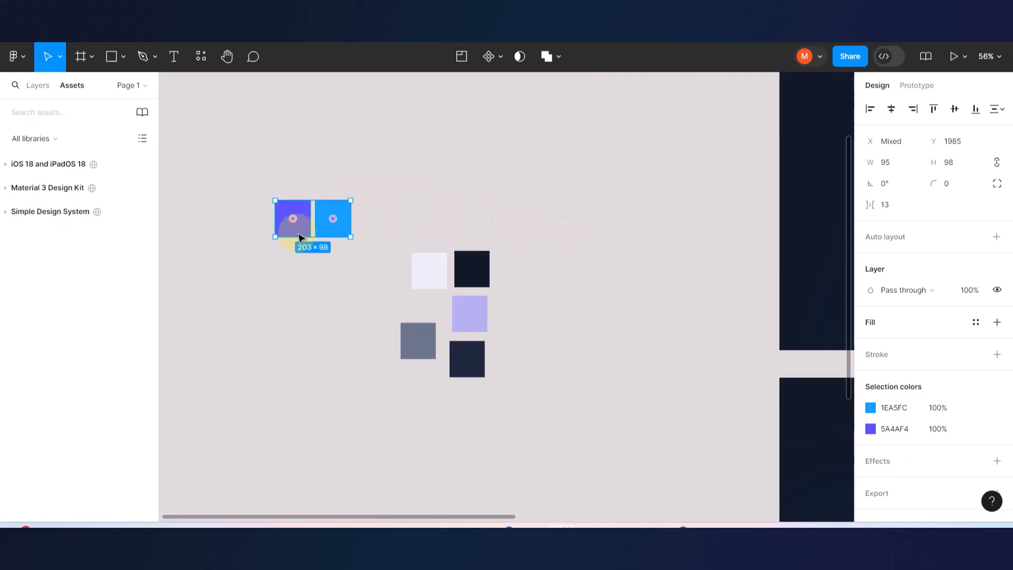
pyautogui.click(468, 156)
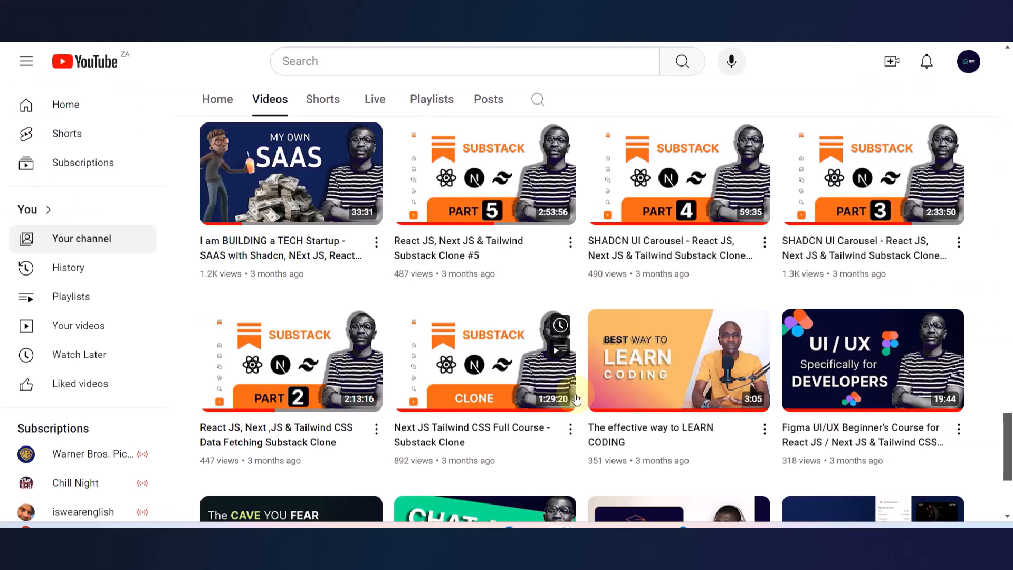
# - Look through the list of uploaded videos on the YouTube channel page in the browser
pyautogui.scroll(-3, 574, 395)
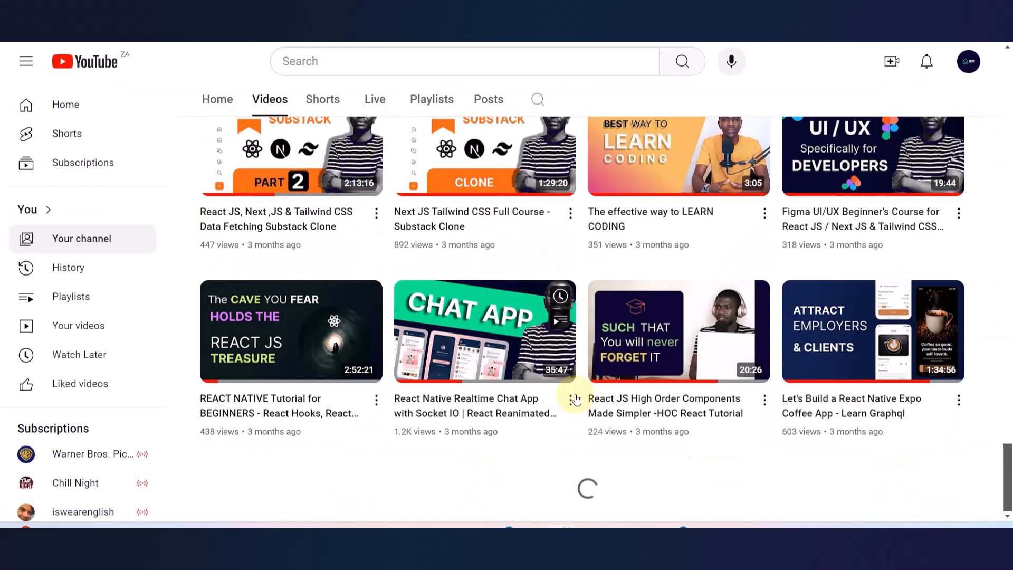
pyautogui.scroll(-10, 575, 397)
pyautogui.scroll(5, 575, 397)
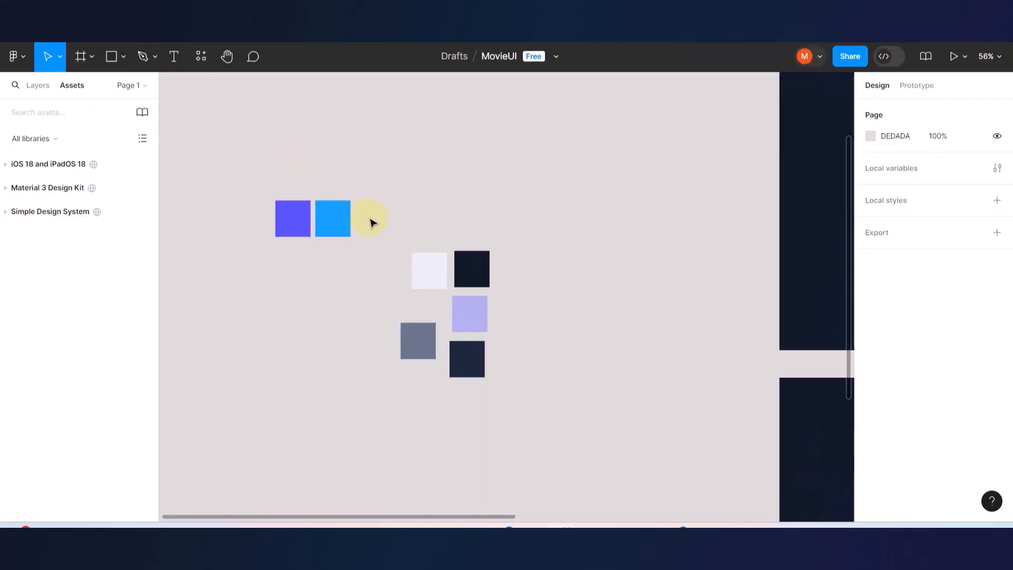
# - Compare the remaining colour swatches with the Movies reference image on the Figma canvas
pyautogui.click(442, 285)
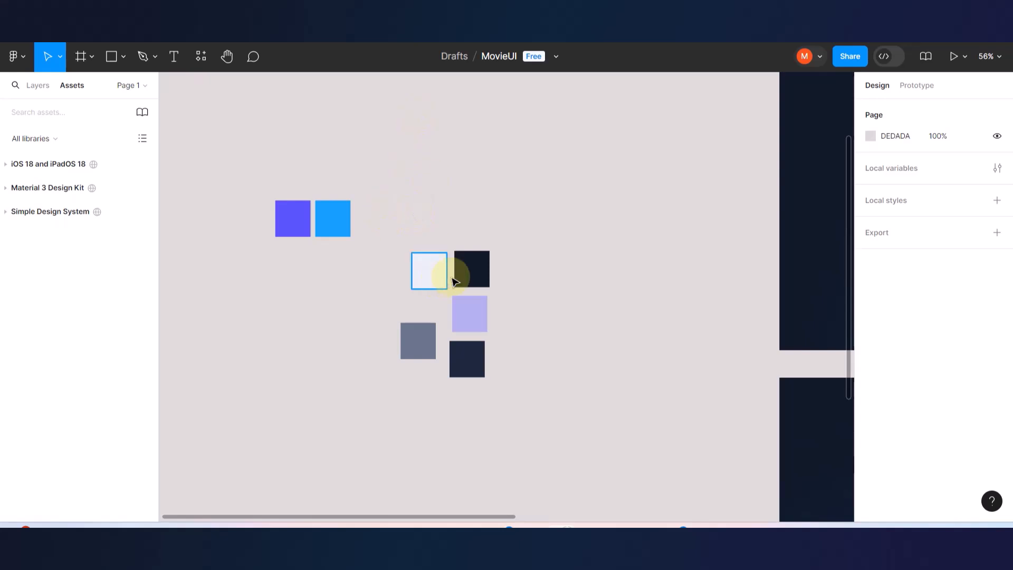
pyautogui.scroll(-4, 520, 256)
pyautogui.hscroll(4, 669, 249)
pyautogui.scroll(2, 615, 390)
pyautogui.scroll(2, 612, 389)
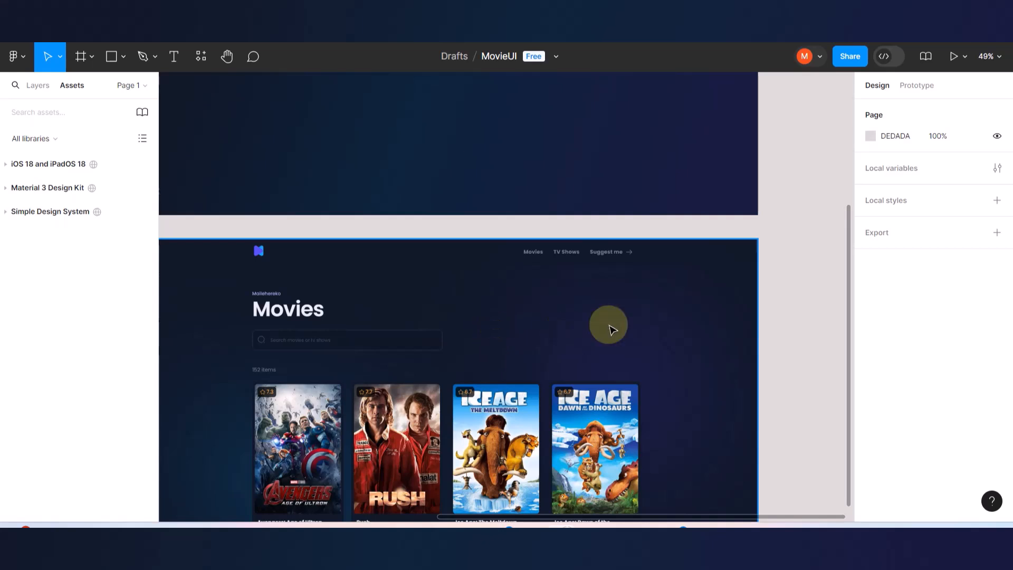
pyautogui.hscroll(-6, 611, 329)
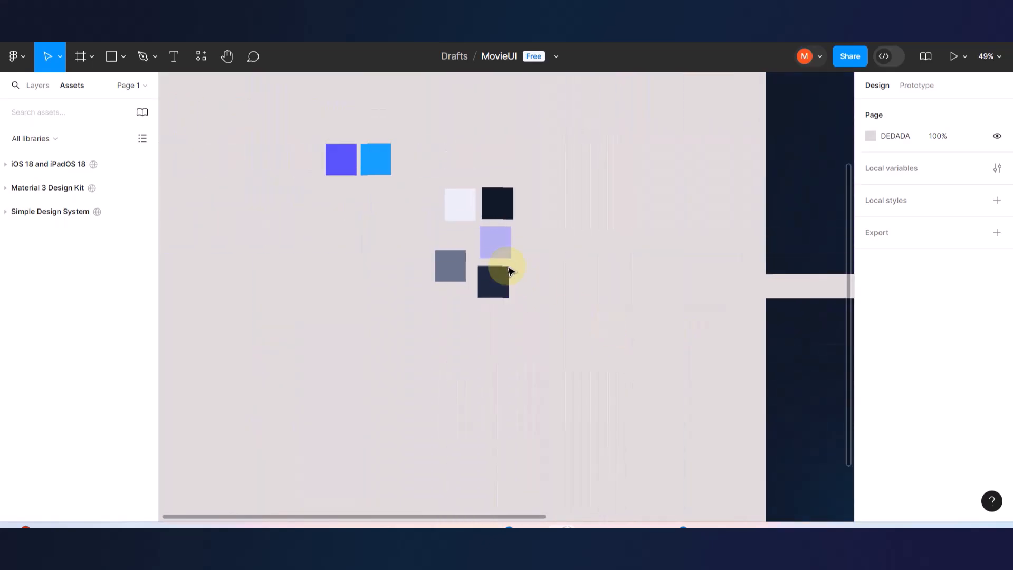
pyautogui.scroll(5, 511, 271)
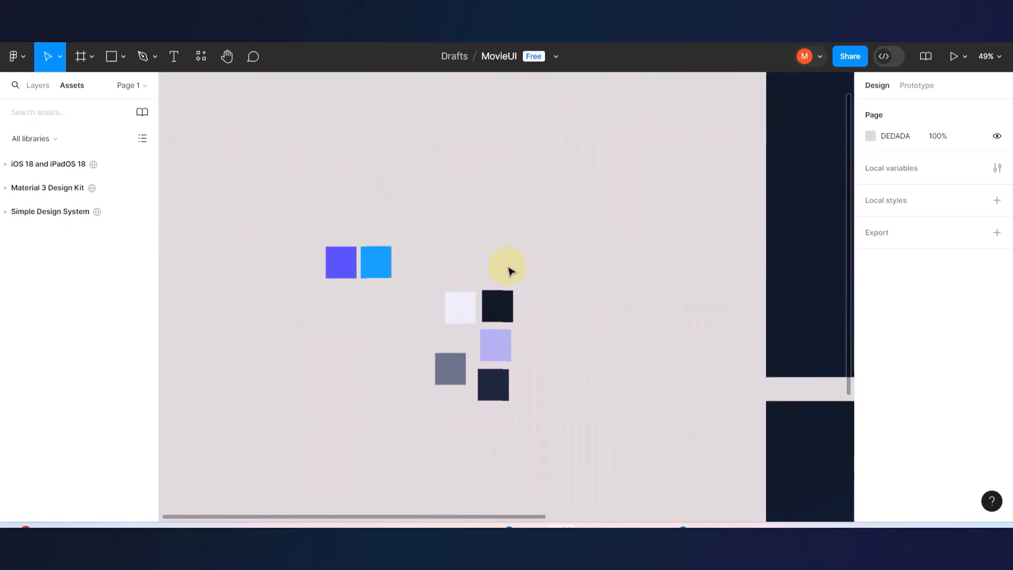
# - Create a colour style named Color/Primary from the fill of the purple 5A4AF4 swatch
pyautogui.scroll(3, 363, 290)
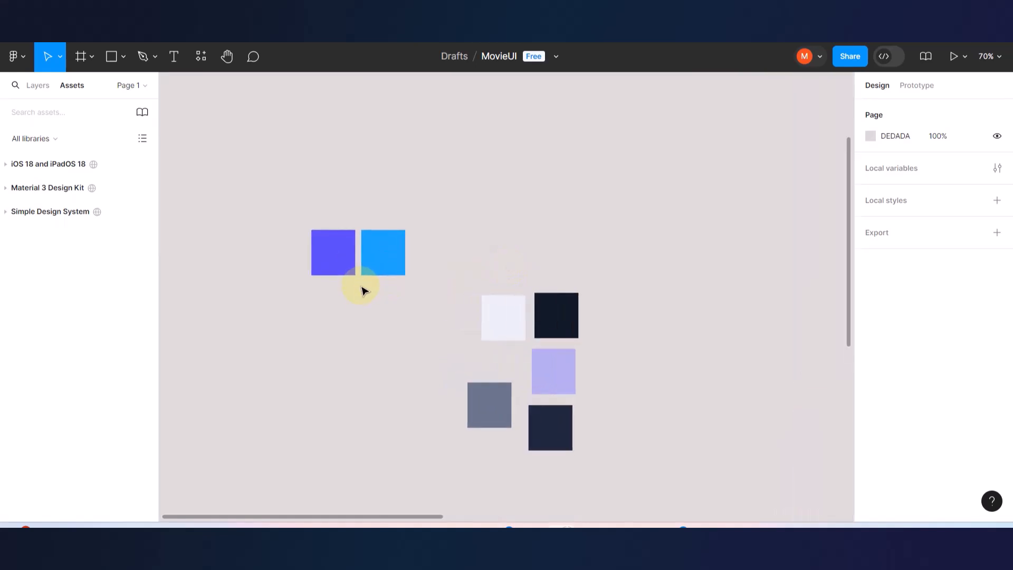
pyautogui.click(337, 267)
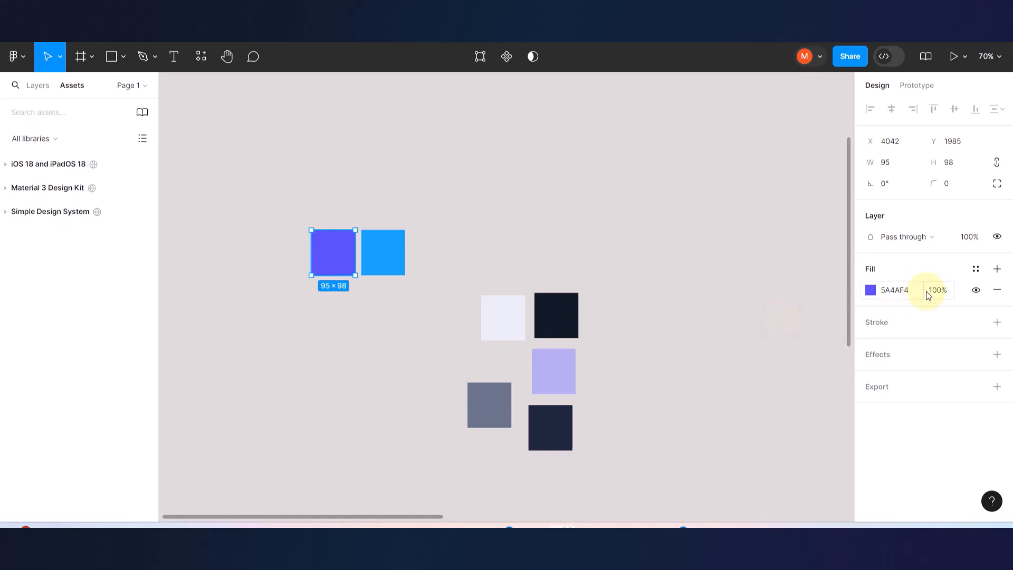
pyautogui.click(976, 270)
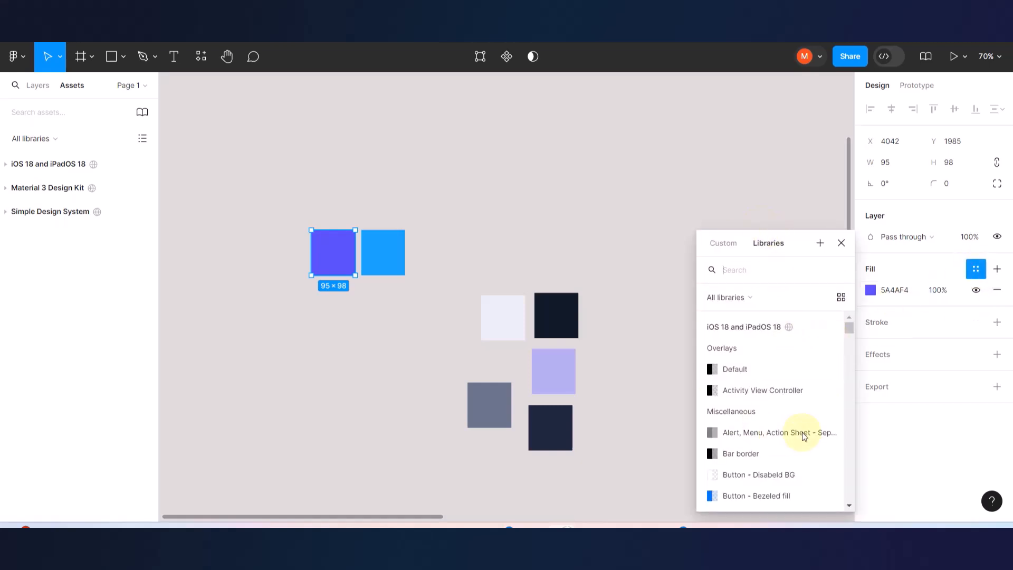
pyautogui.click(820, 244)
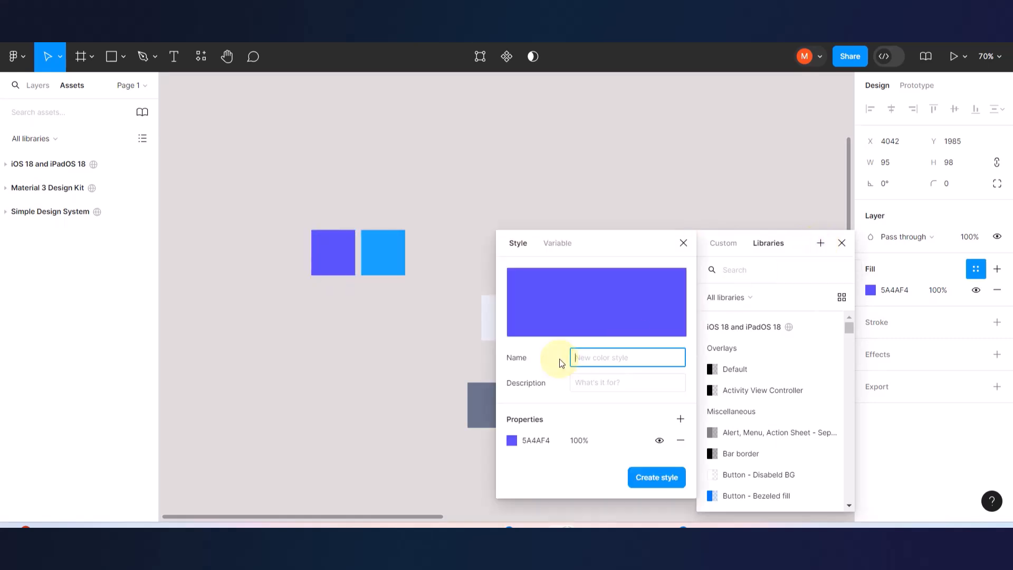
pyautogui.write('P')
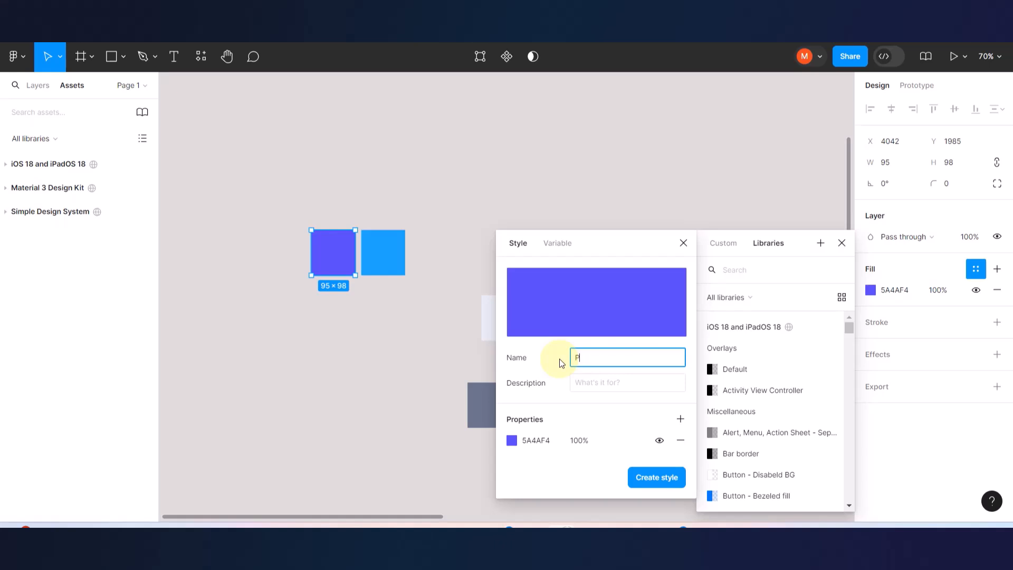
pyautogui.write('rimar')
pyautogui.press('BackSpace')
pyautogui.press('BackSpace')
pyautogui.press('BackSpace')
pyautogui.press('BackSpace')
pyautogui.write('Color/Primary')
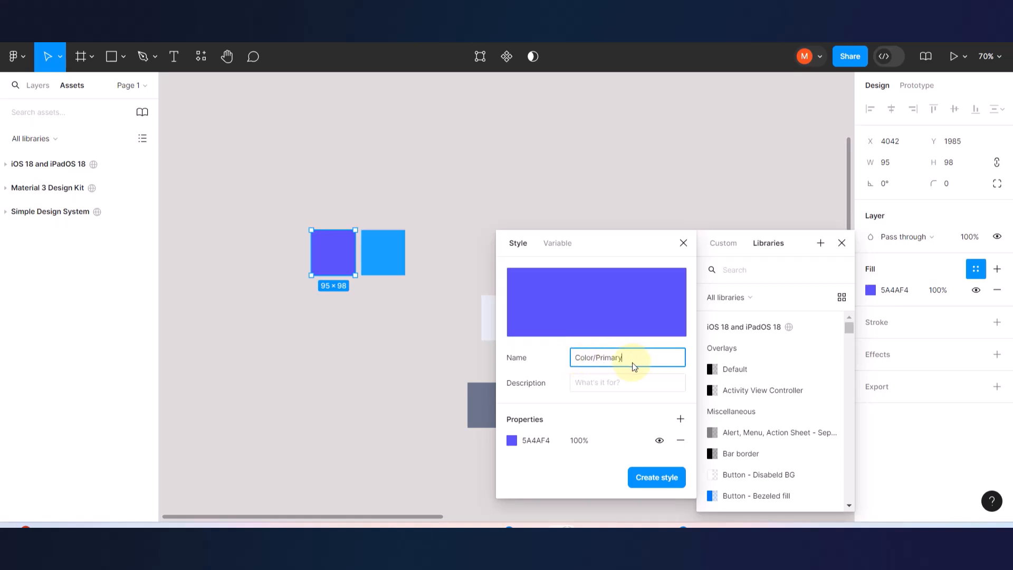
pyautogui.click(650, 480)
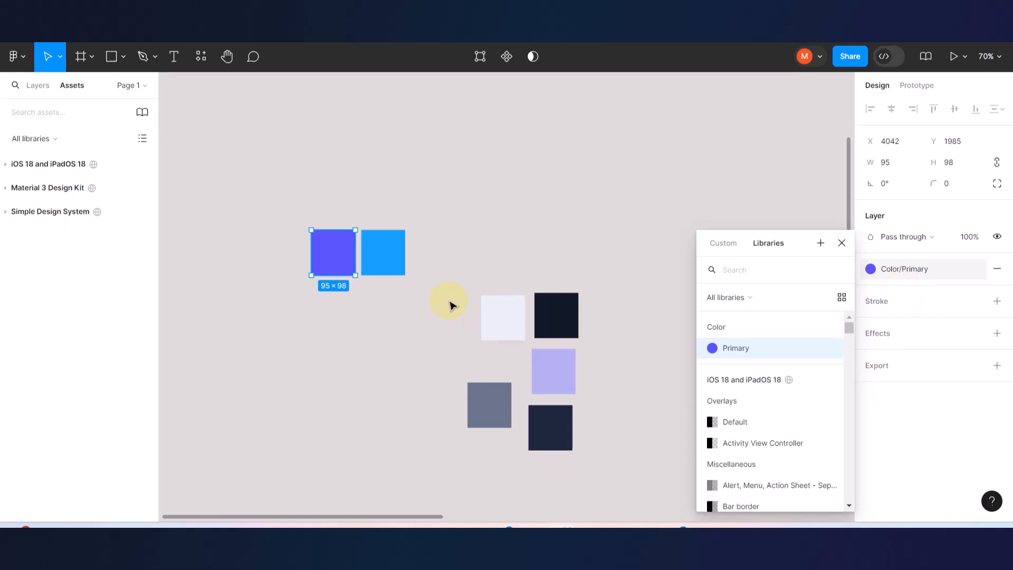
pyautogui.click(378, 239)
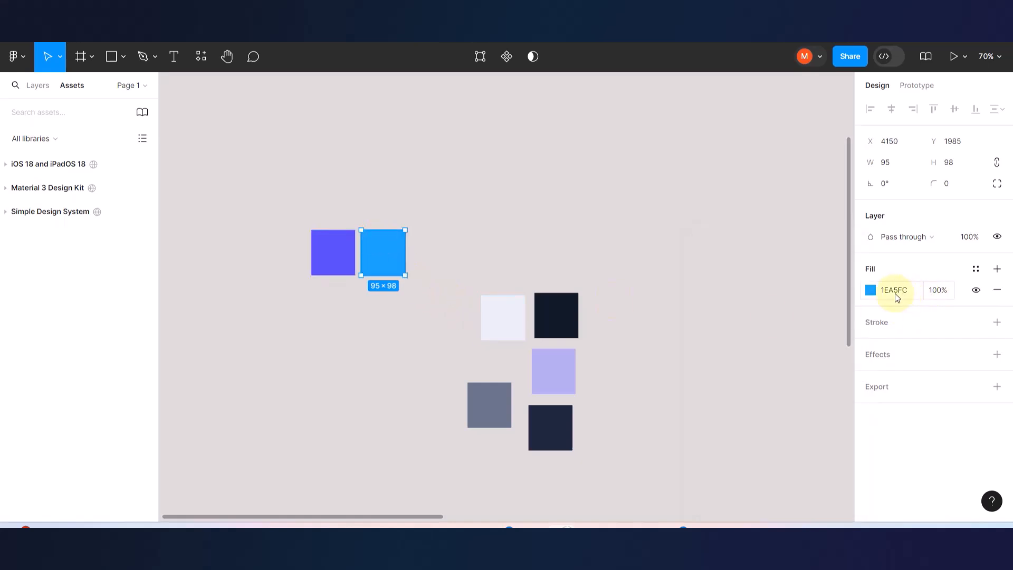
pyautogui.click(976, 268)
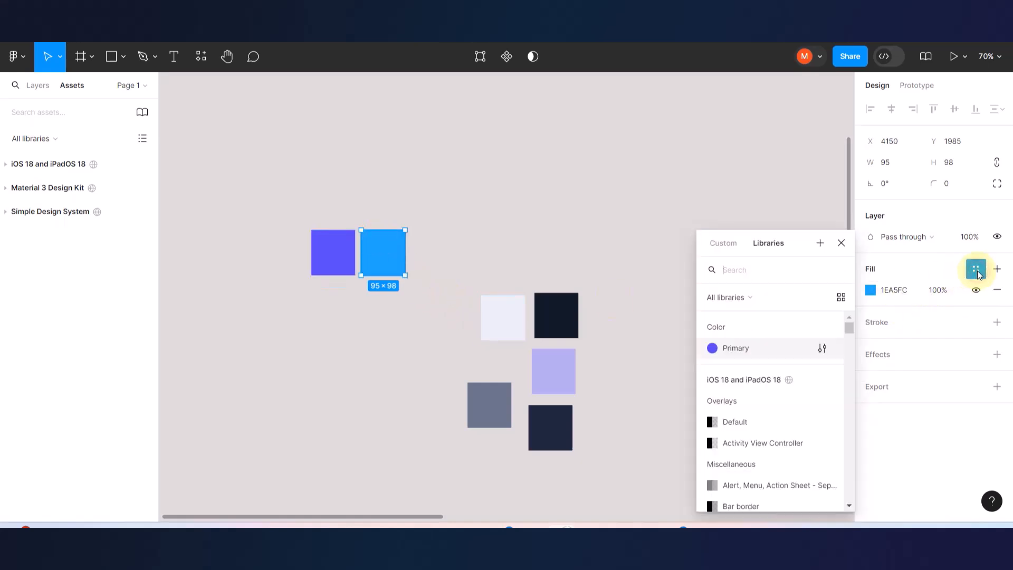
pyautogui.click(819, 244)
pyautogui.write('C')
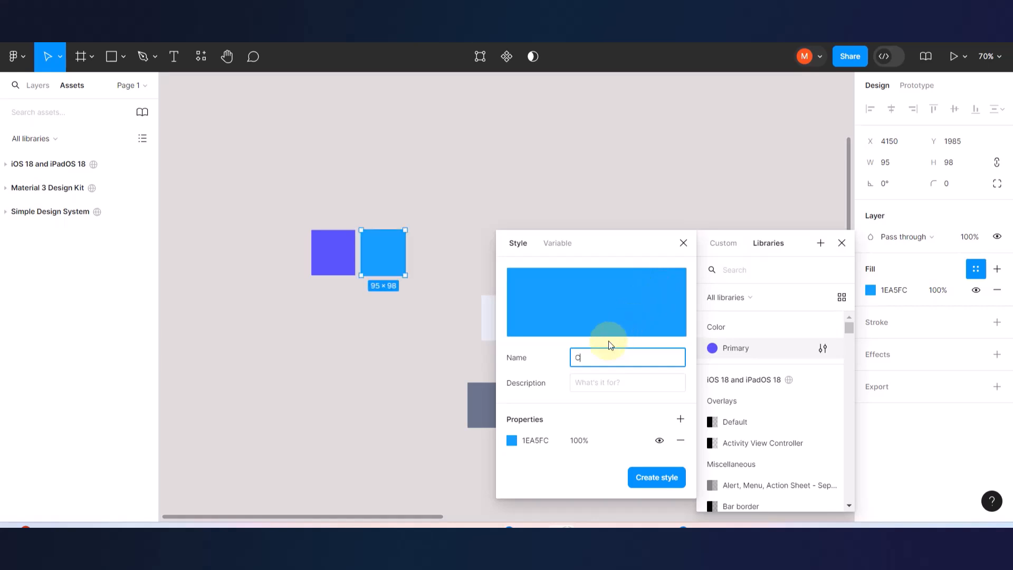
pyautogui.write('olor/')
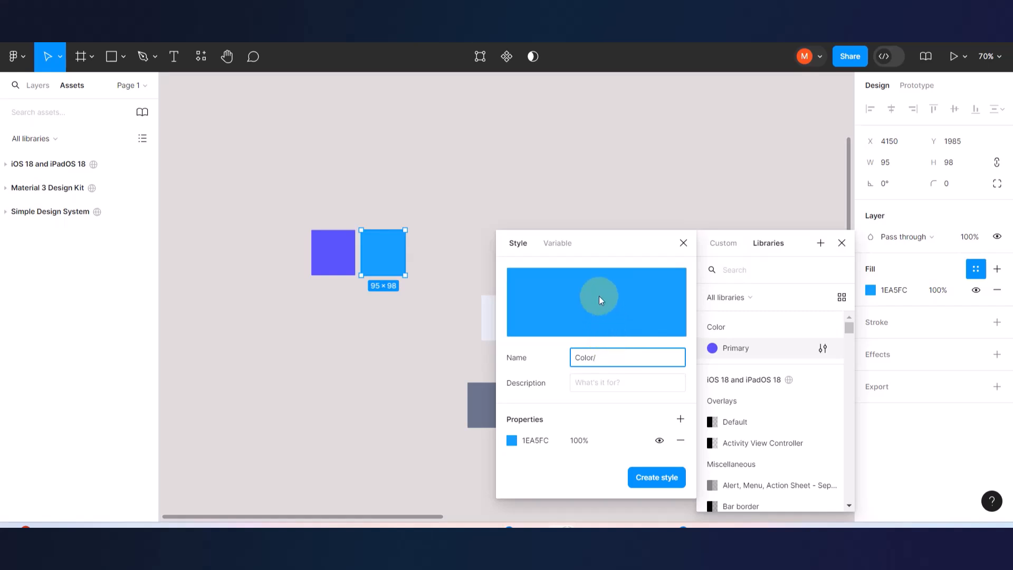
pyautogui.click(683, 243)
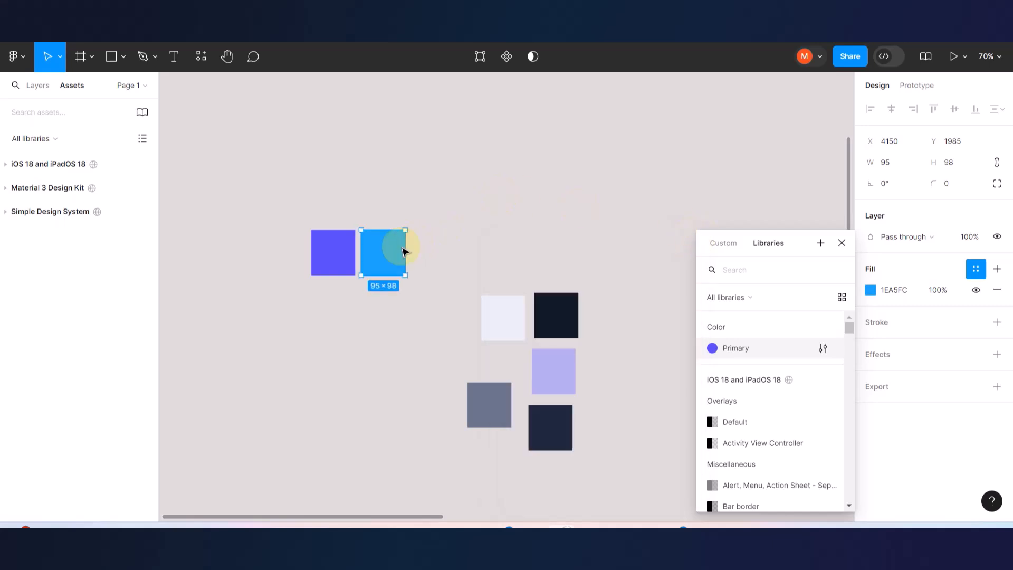
# - Try to create a colour style named Color/Secondary from the fill of the blue 1EA5FC swatch
pyautogui.click(332, 251)
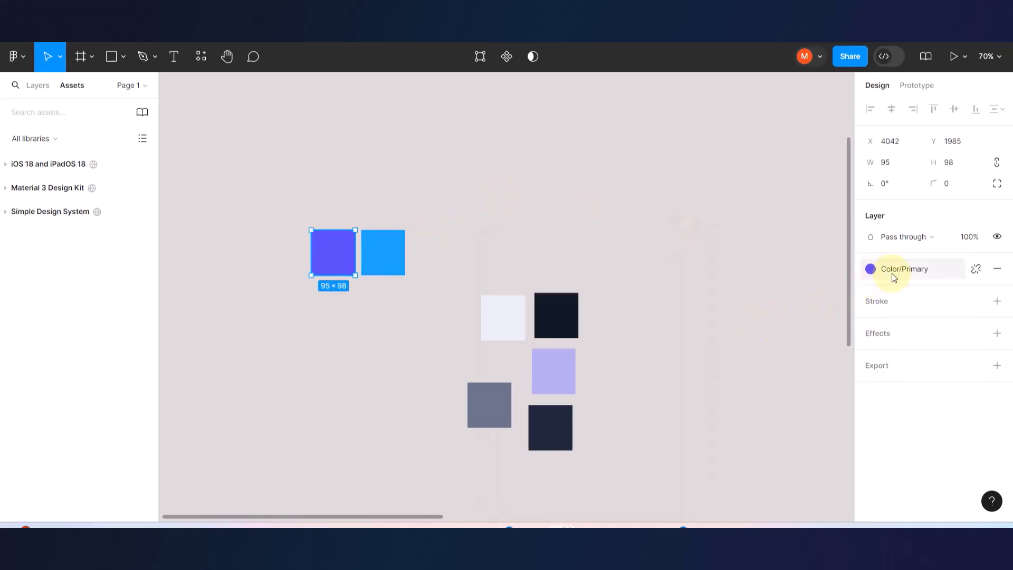
pyautogui.click(580, 259)
pyautogui.click(402, 251)
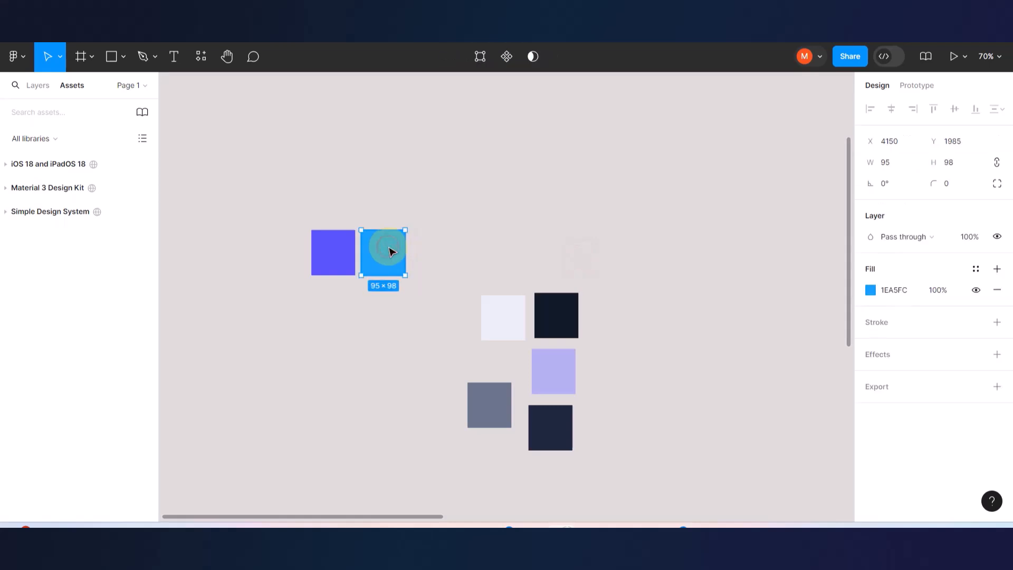
pyautogui.click(978, 269)
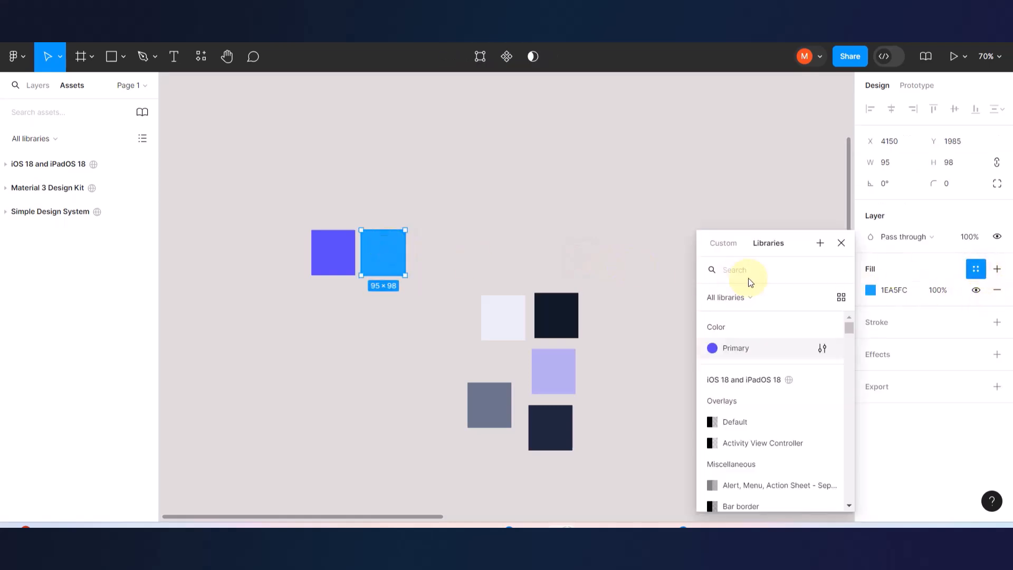
pyautogui.click(820, 243)
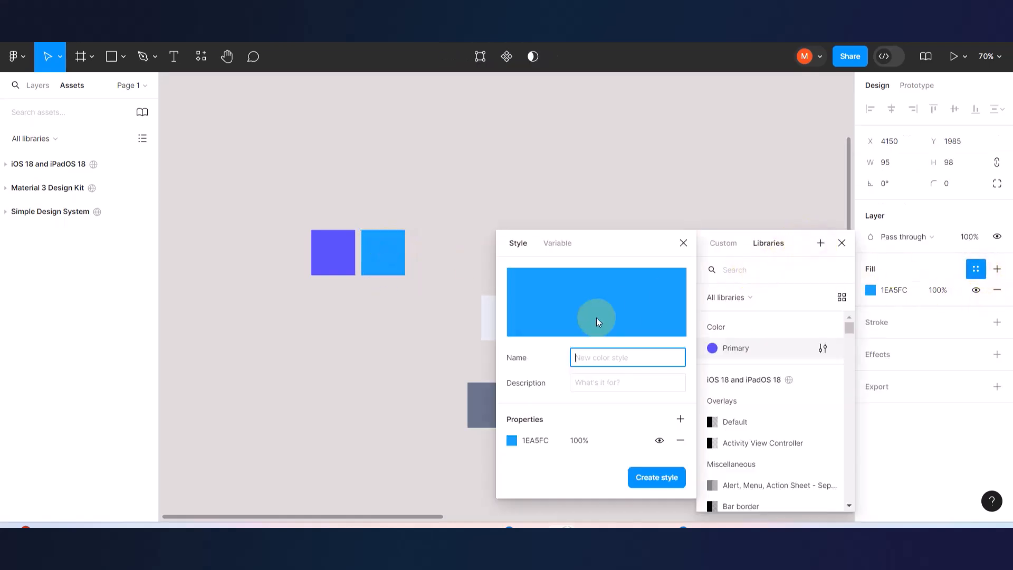
pyautogui.write('Color/')
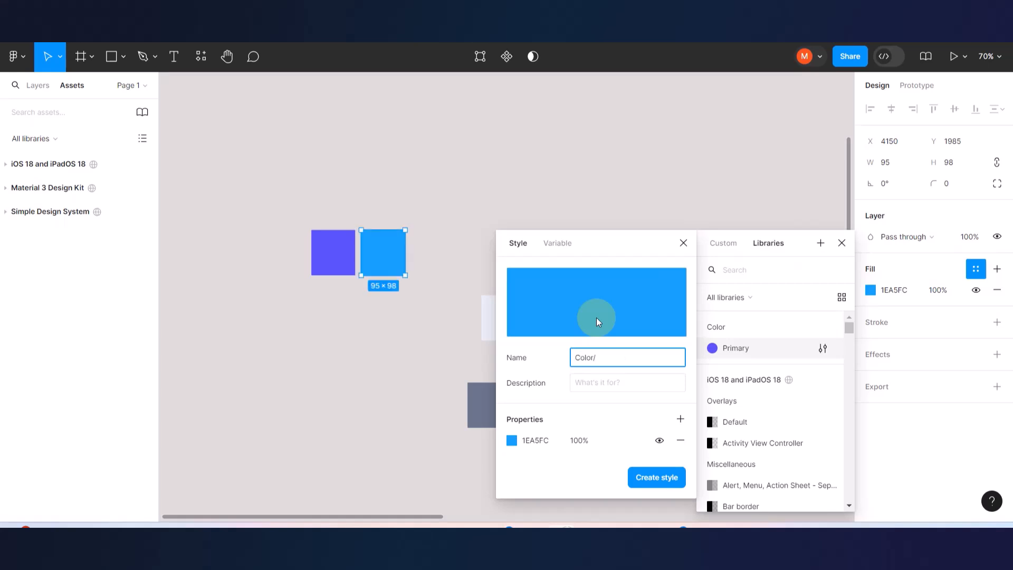
pyautogui.write('Secondary')
pyautogui.click(430, 321)
# - Move the near-black 121829 swatch into the row directly beside the blue swatch
pyautogui.scroll(-10, 478, 295)
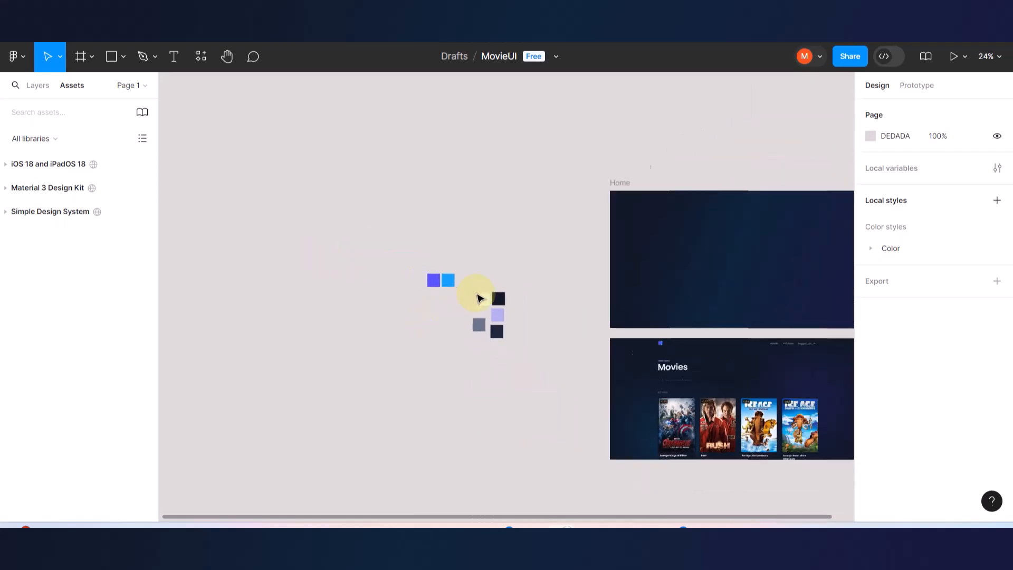
pyautogui.hscroll(3, 478, 299)
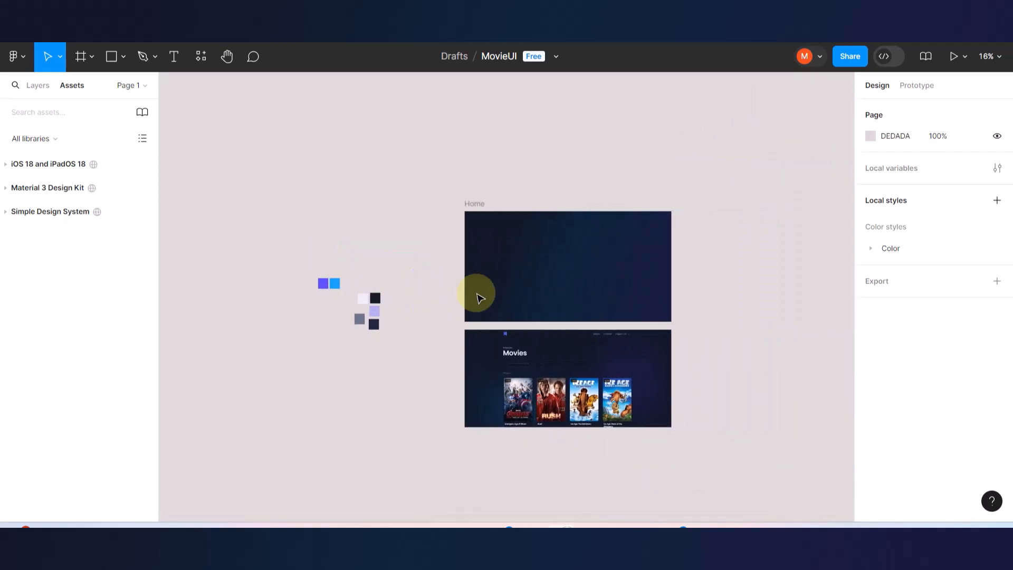
pyautogui.scroll(3, 509, 362)
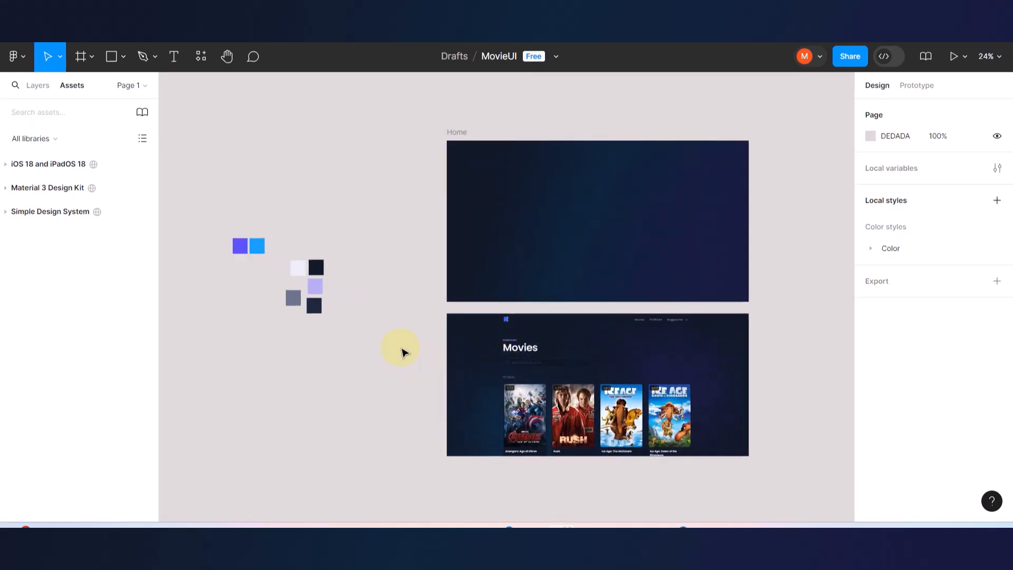
pyautogui.scroll(5, 290, 262)
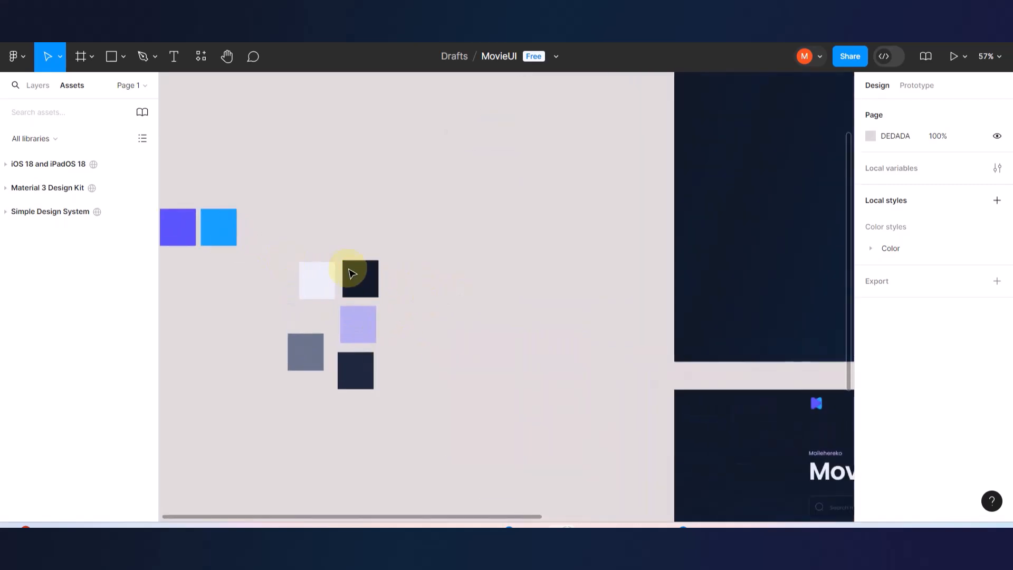
pyautogui.hscroll(-3, 389, 274)
pyautogui.scroll(2, 389, 274)
pyautogui.click(530, 353)
pyautogui.moveTo(535, 359); pyautogui.dragTo(434, 305)
pyautogui.click(501, 296)
pyautogui.click(435, 302)
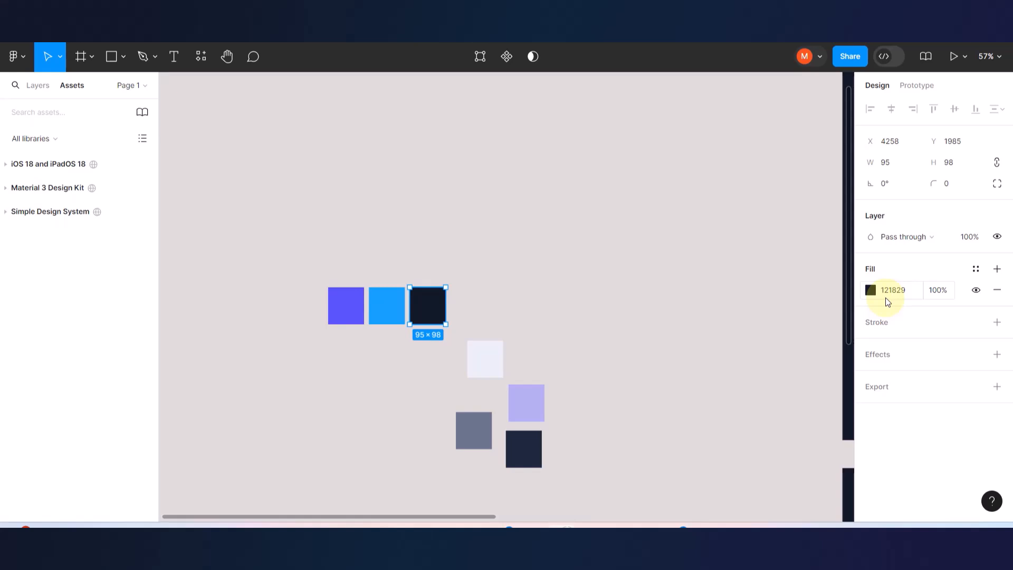
# - Search the style libraries for Colors/Tertiary for the fill of the near-black 121829 swatch and close the library picker
pyautogui.click(975, 269)
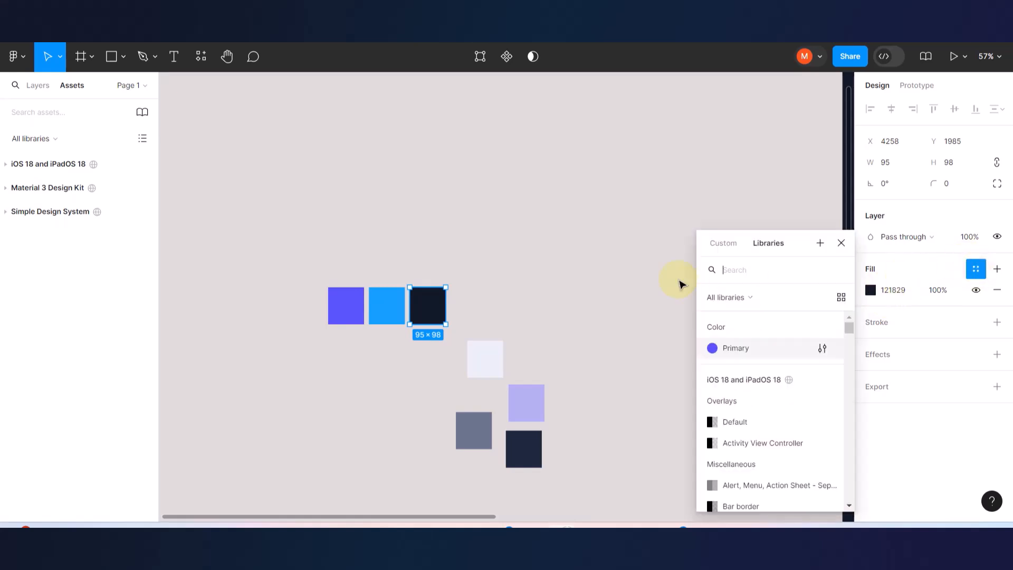
pyautogui.write('Color')
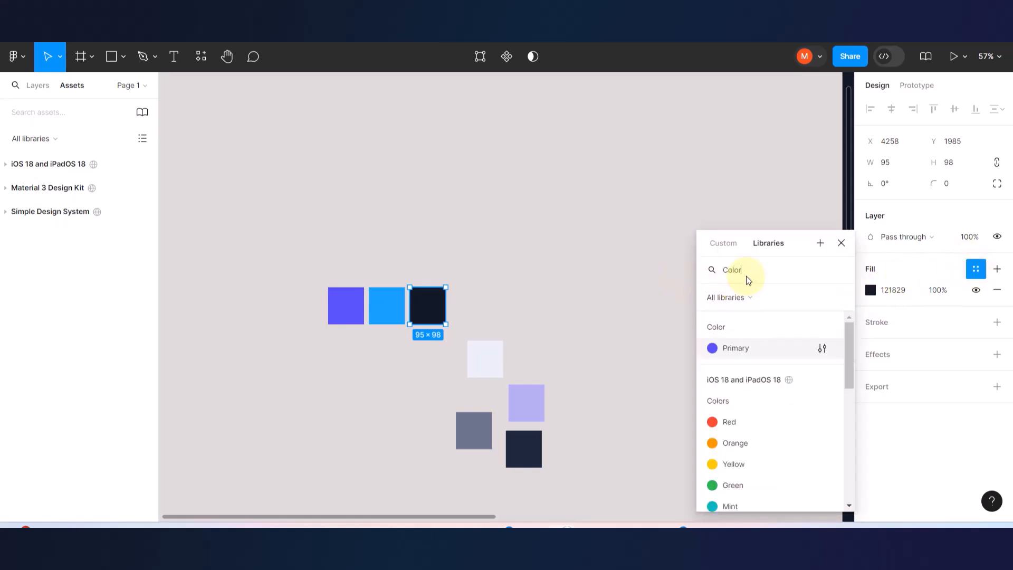
pyautogui.write('s/')
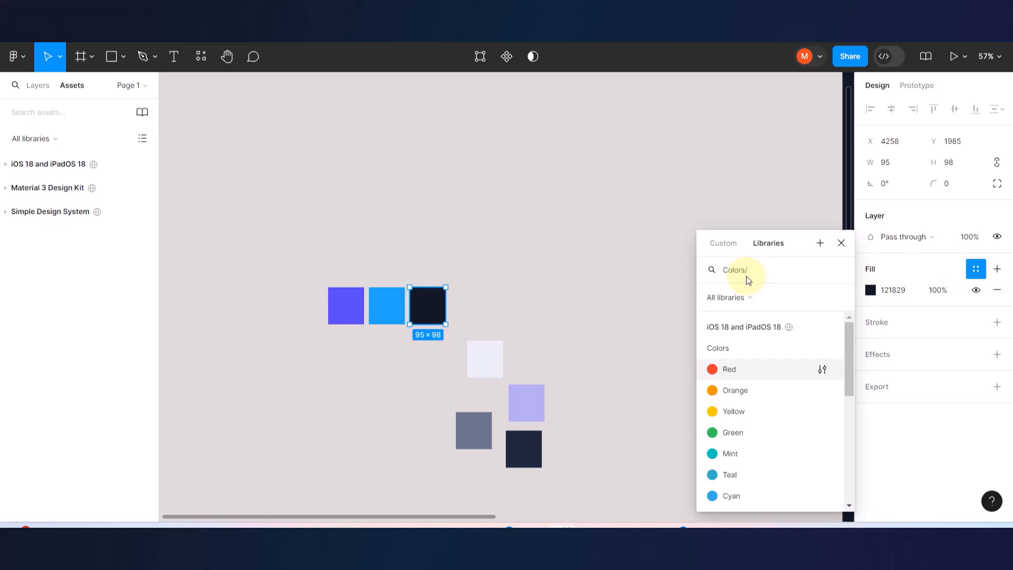
pyautogui.write('tertiary')
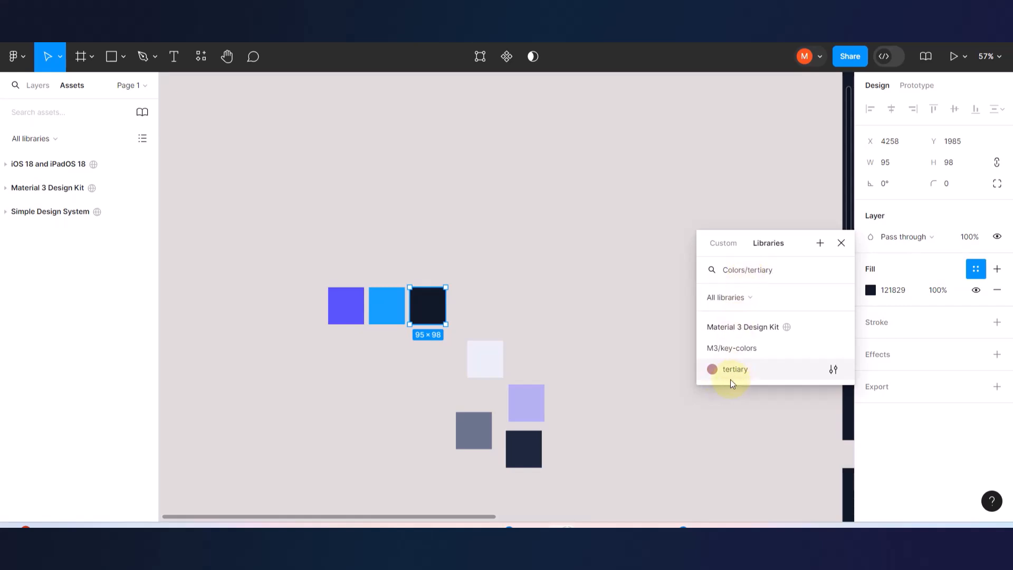
pyautogui.click(752, 271)
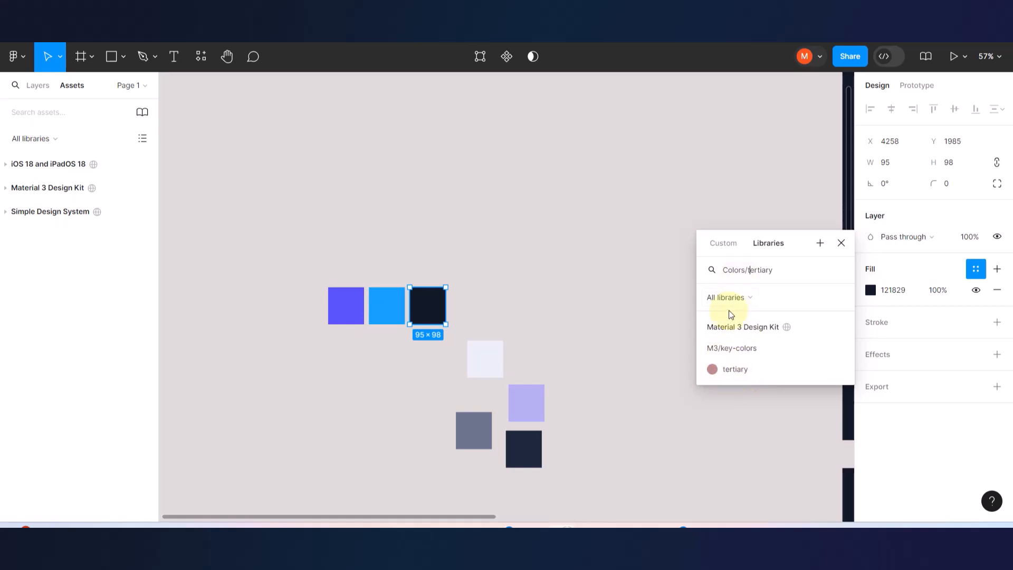
pyautogui.press('BackSpace')
pyautogui.write('T')
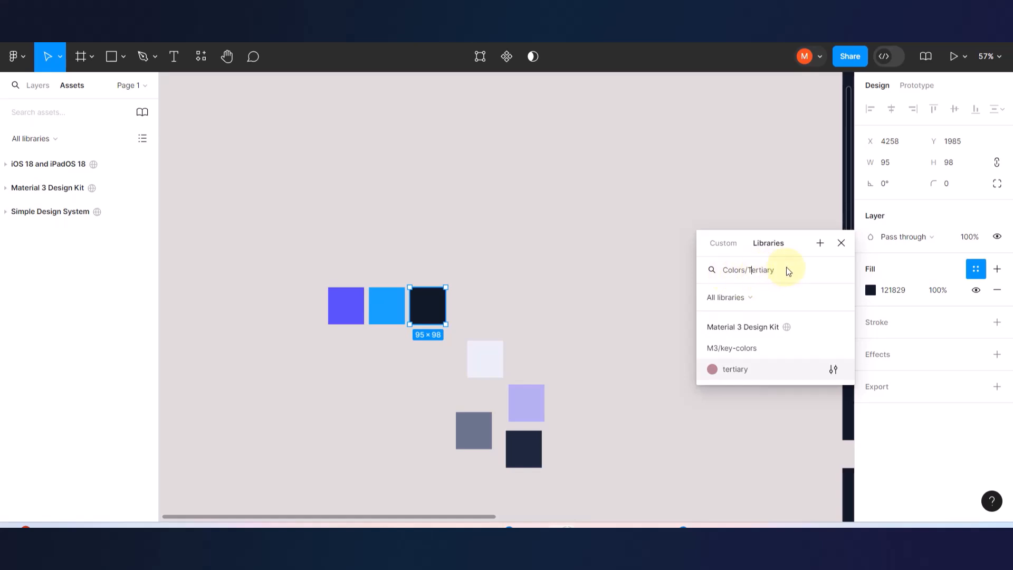
pyautogui.press('Escape')
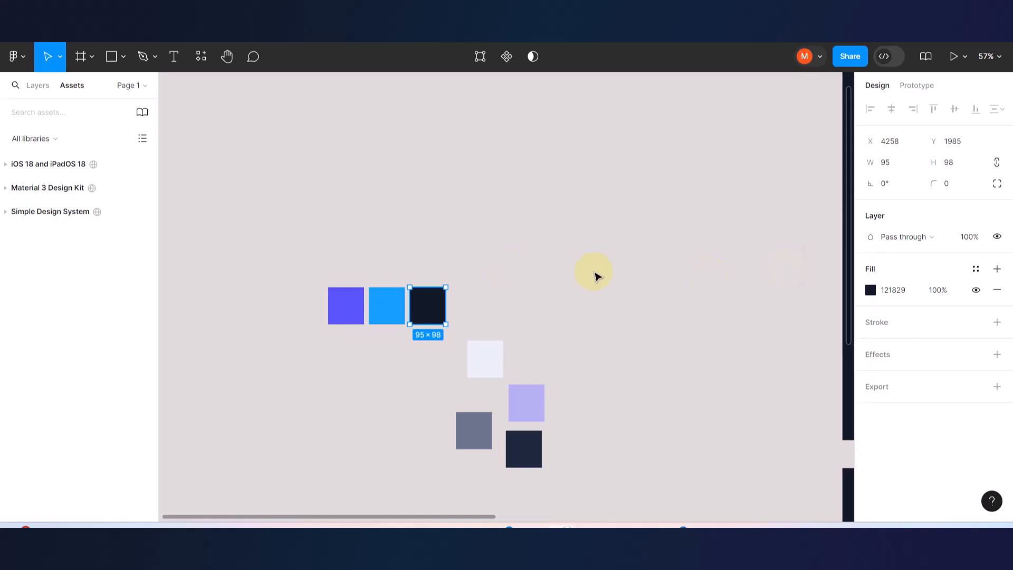
# - Undo the M3/key-colors/tertiary library style applied to the third swatch in the row
pyautogui.click(480, 294)
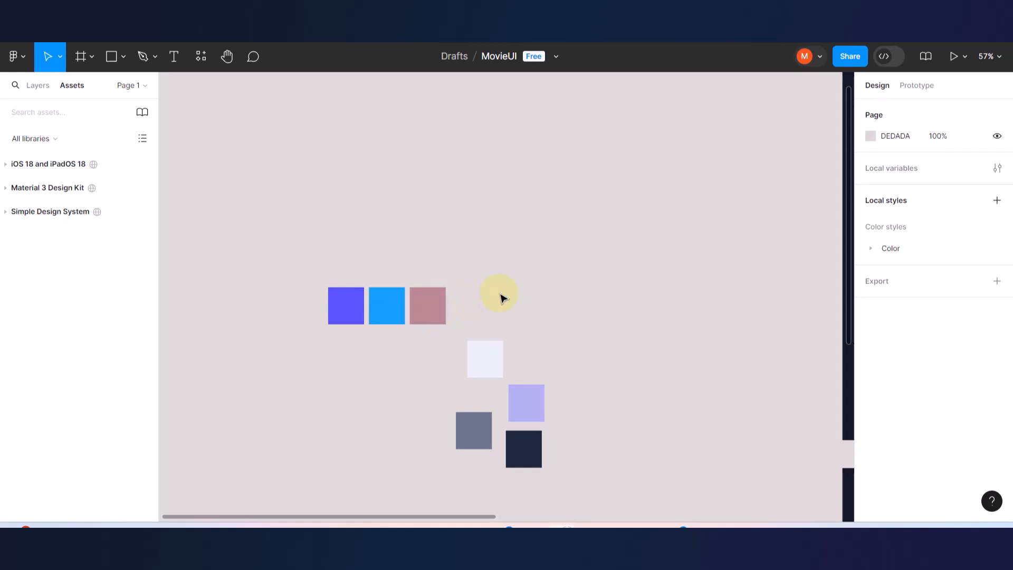
pyautogui.hotkey('ctrl', 'z')
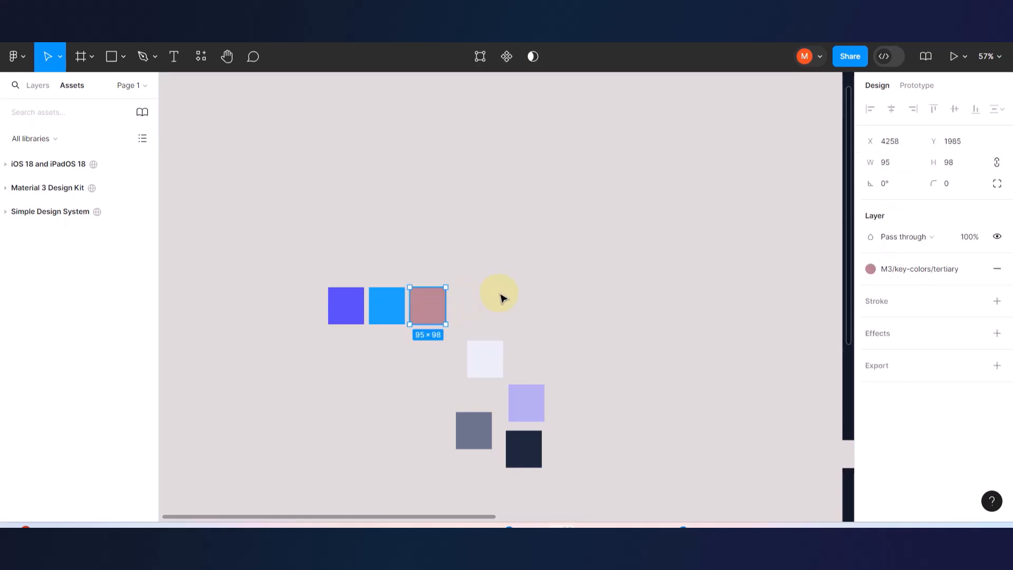
pyautogui.hotkey('ctrl', 'z')
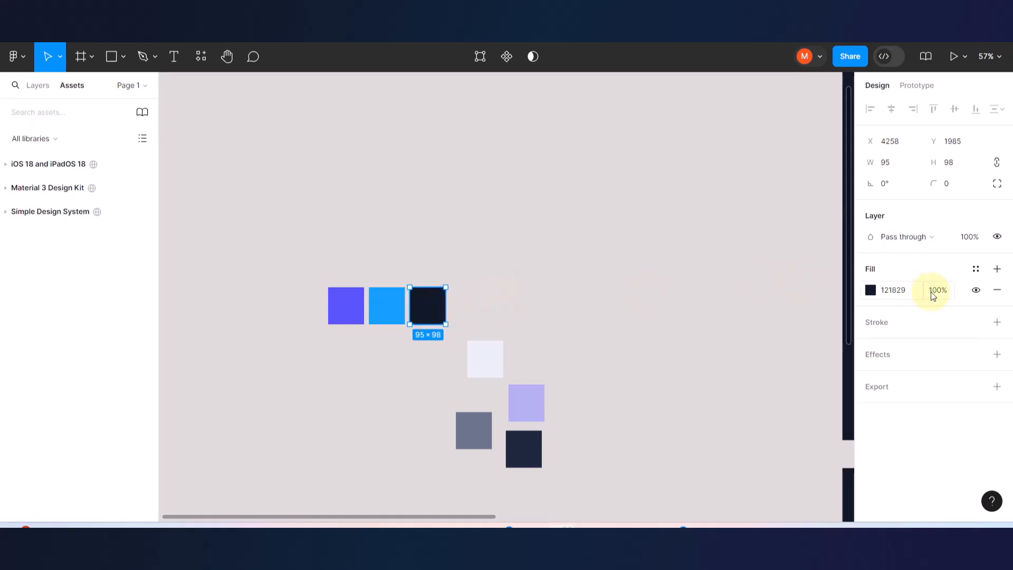
# - Search the style libraries for Colors/AppTertiary for the near-black swatch's fill, then close the picker and dismiss the browser notification
pyautogui.click(976, 268)
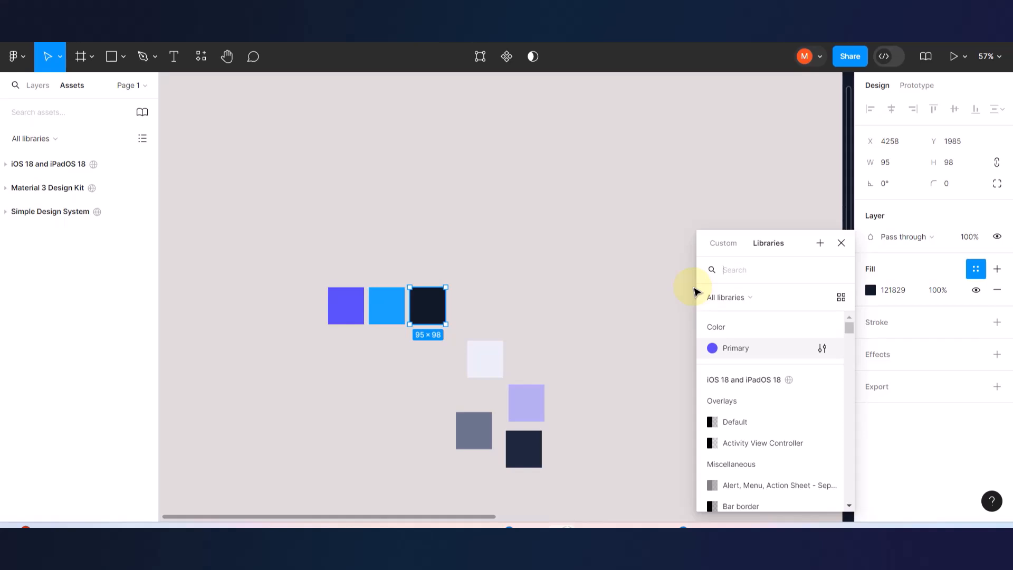
pyautogui.write('colors')
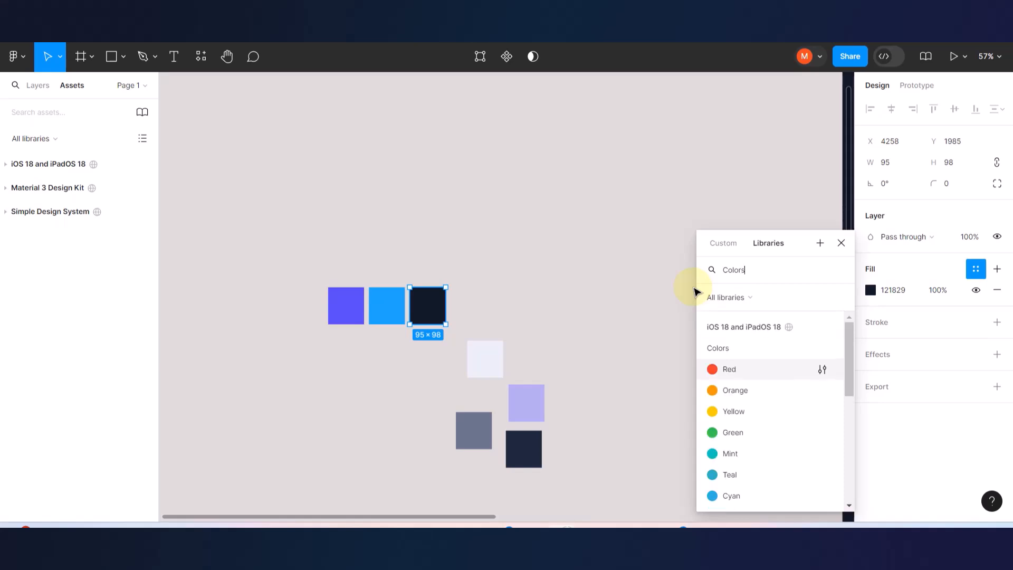
pyautogui.write('/')
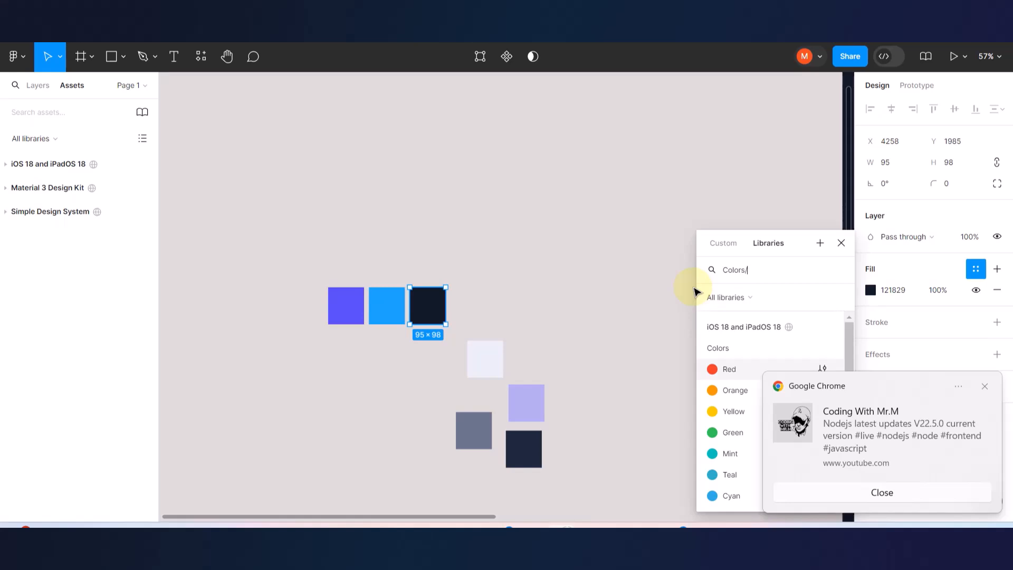
pyautogui.write('A')
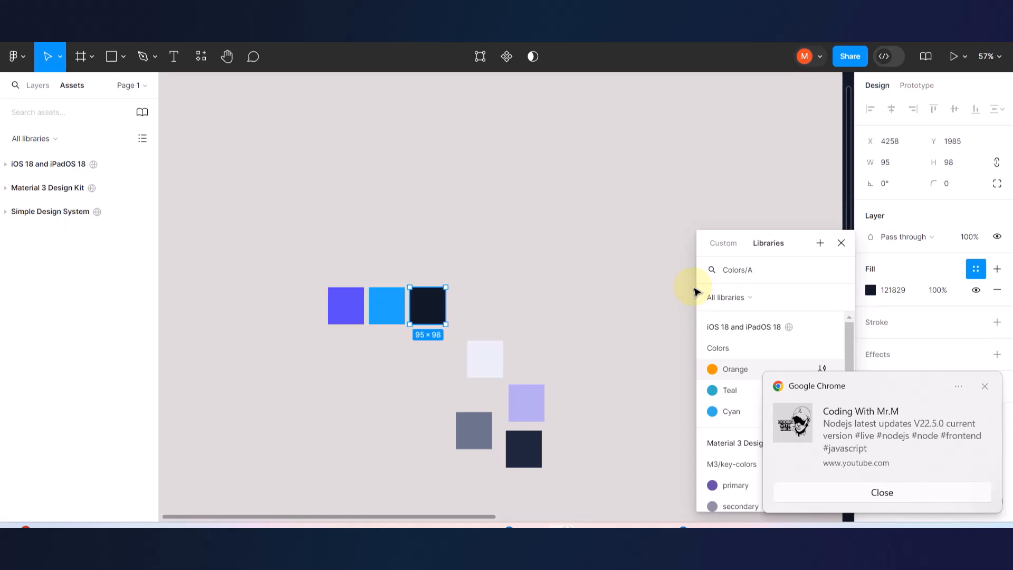
pyautogui.write('ppTertiary')
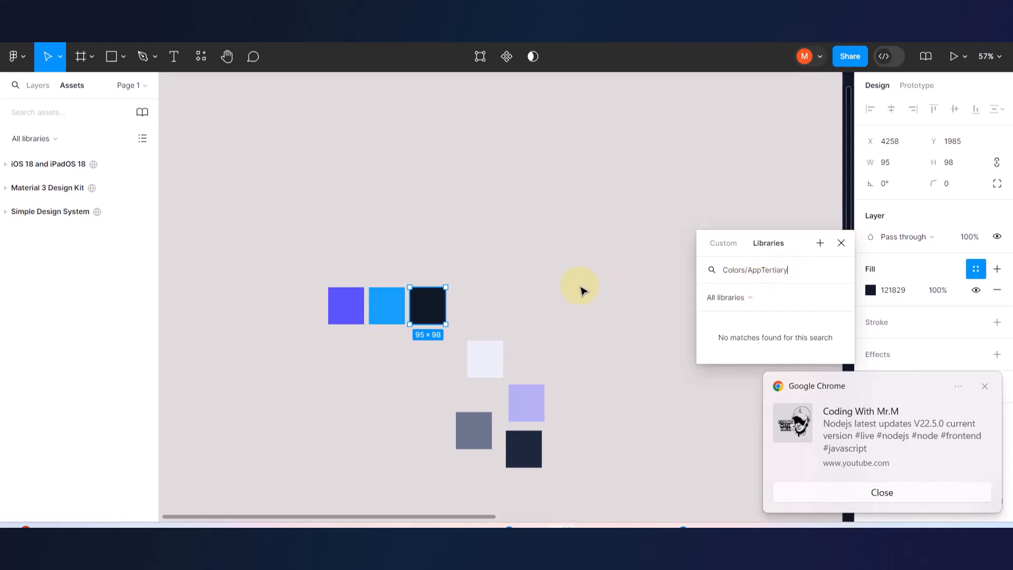
pyautogui.click(580, 288)
pyautogui.click(586, 291)
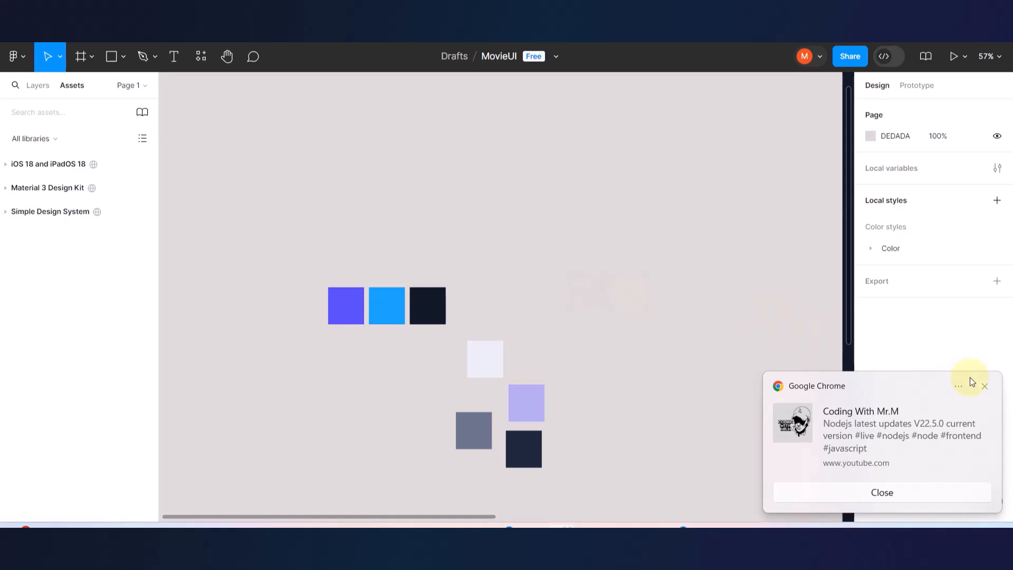
pyautogui.click(984, 386)
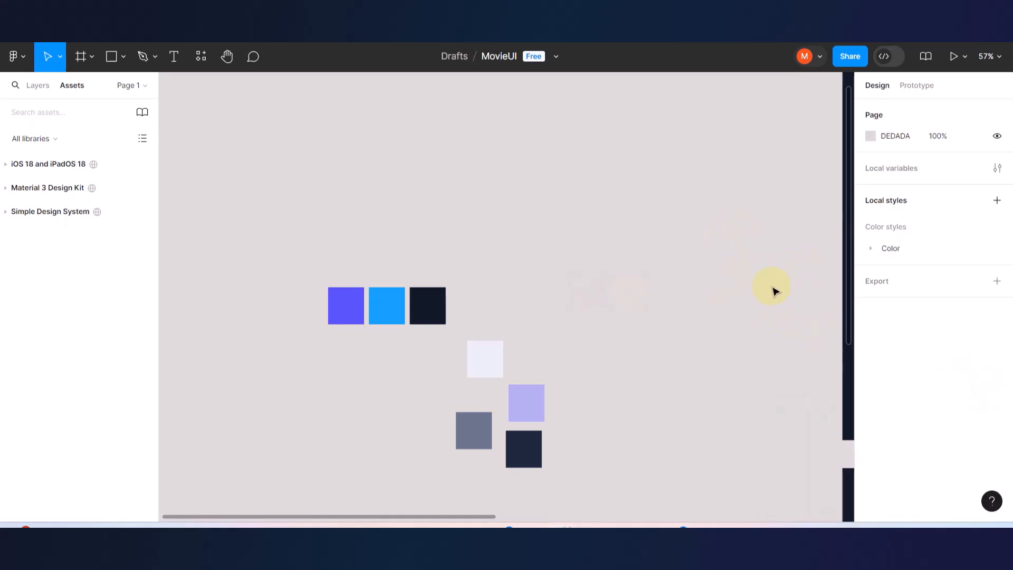
# - Check the blue swatch's fill and the styles saved in the local Color group
pyautogui.click(394, 316)
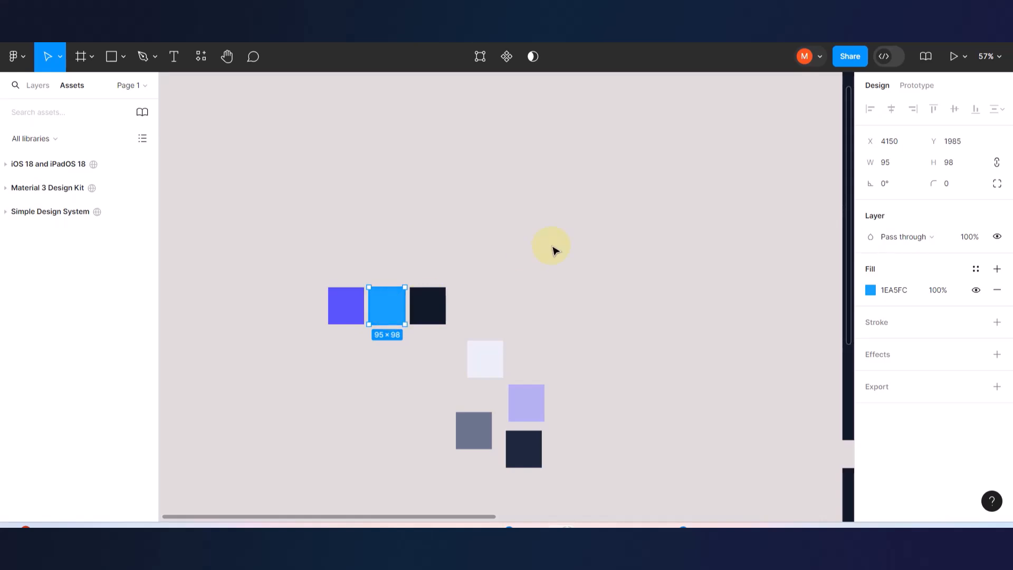
pyautogui.click(567, 266)
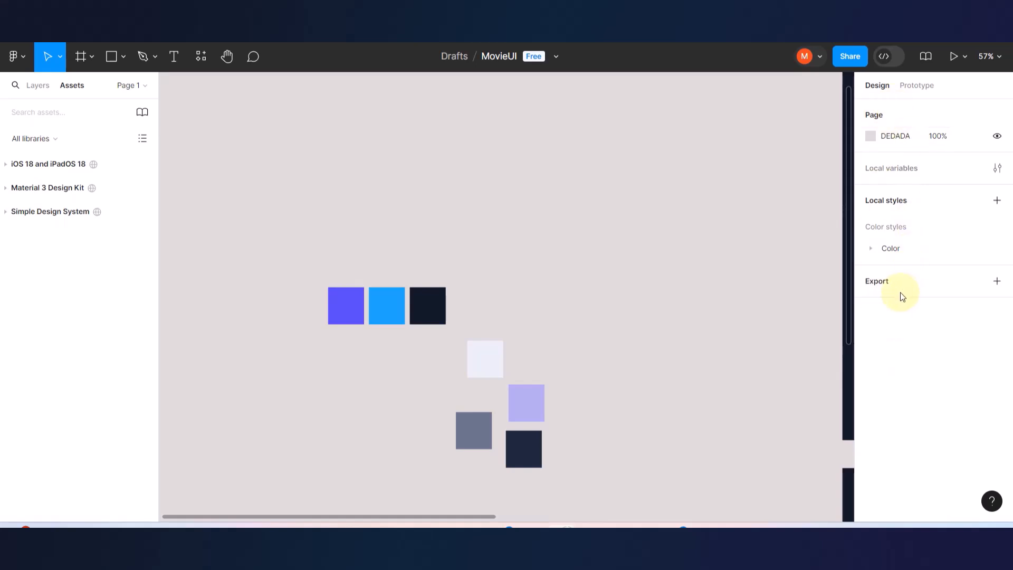
pyautogui.click(871, 248)
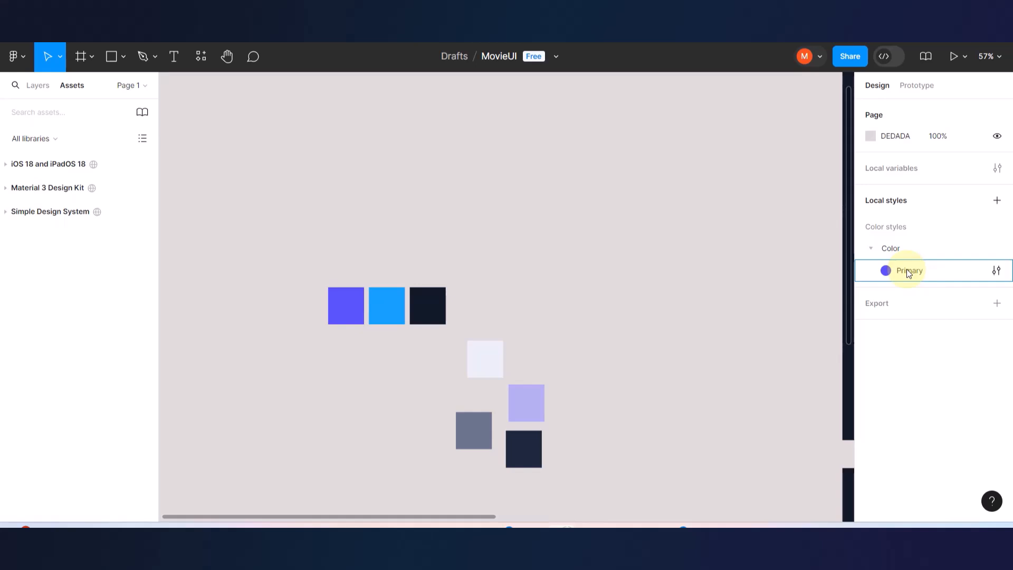
pyautogui.click(870, 249)
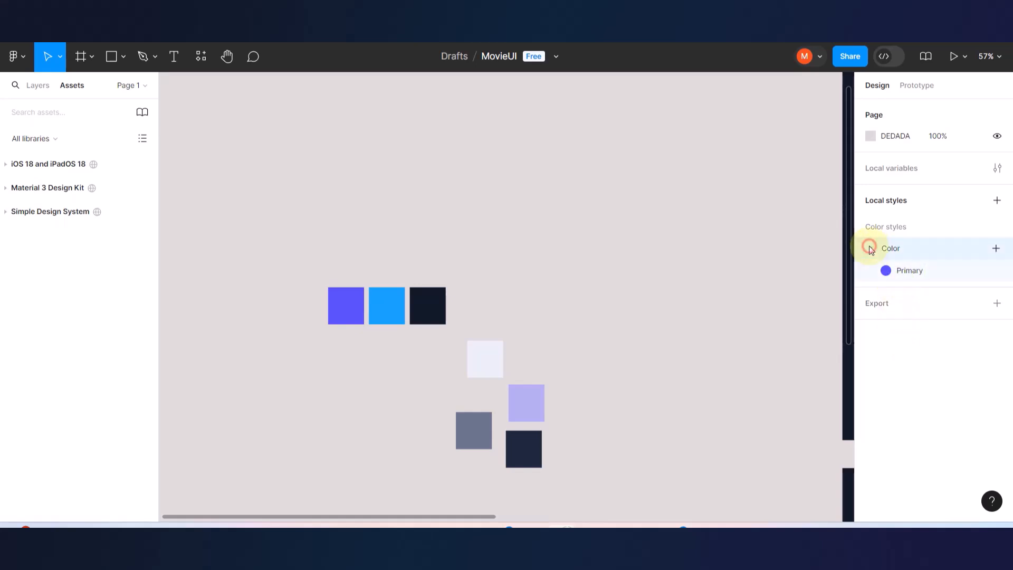
pyautogui.click(922, 277)
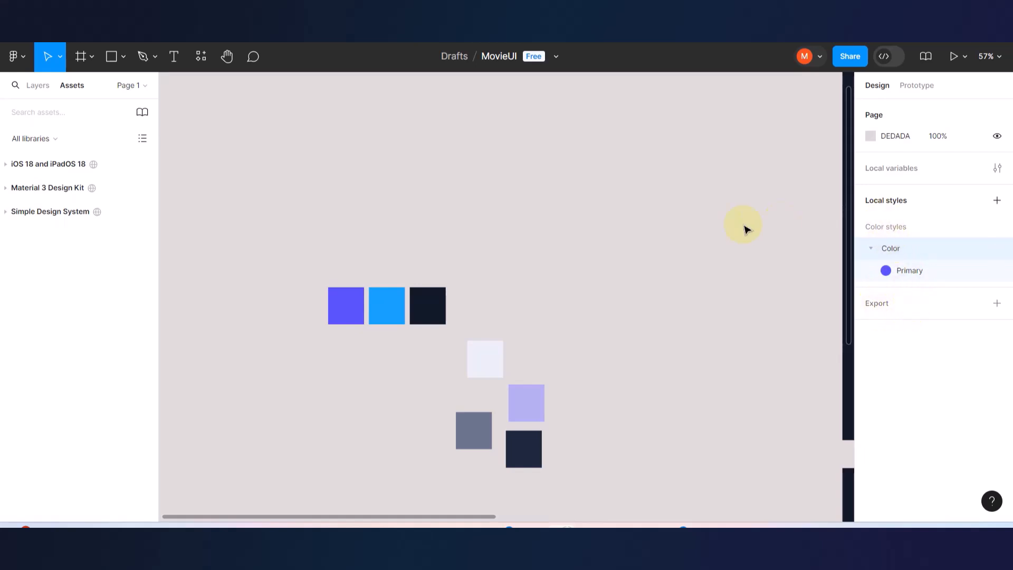
pyautogui.click(723, 225)
pyautogui.click(873, 245)
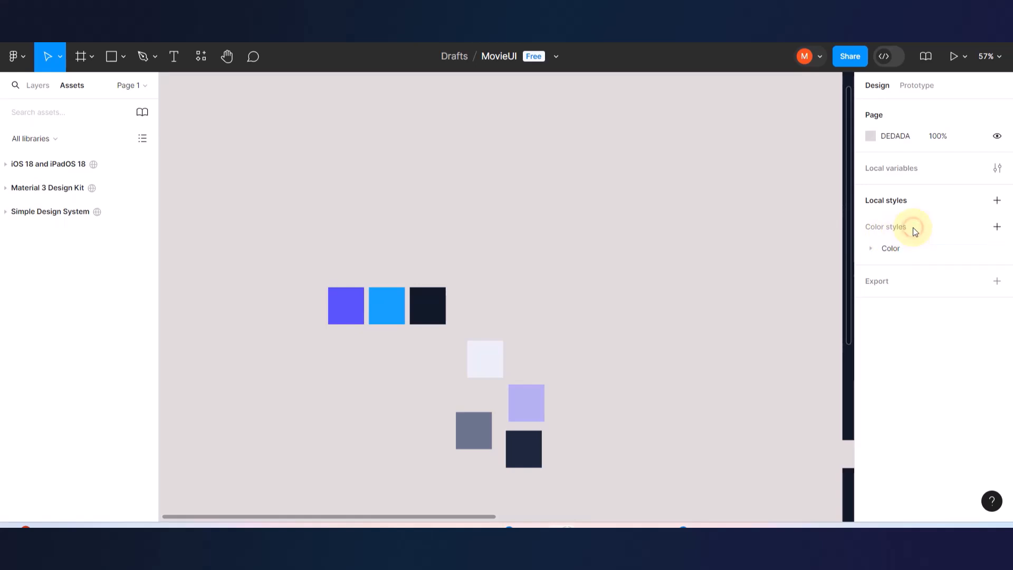
pyautogui.click(872, 248)
pyautogui.moveTo(900, 274)
pyautogui.click(996, 271)
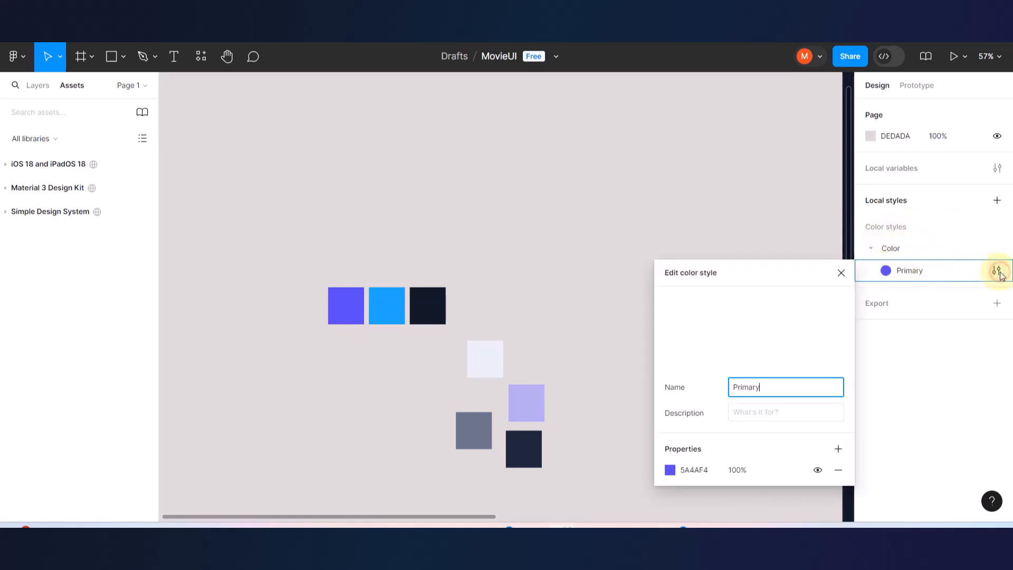
pyautogui.click(773, 387)
pyautogui.moveTo(766, 388); pyautogui.dragTo(683, 397)
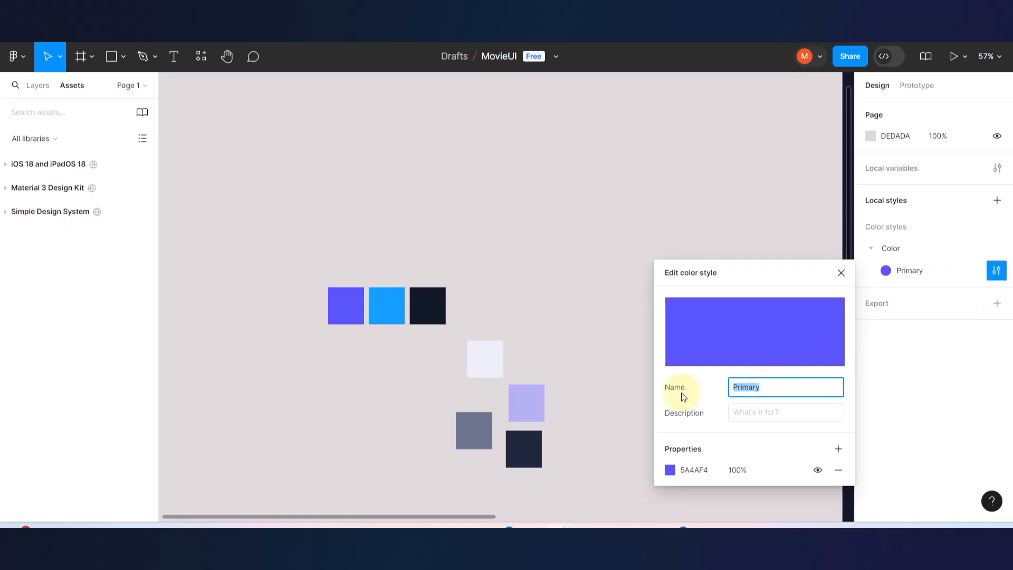
pyautogui.press('BackSpace')
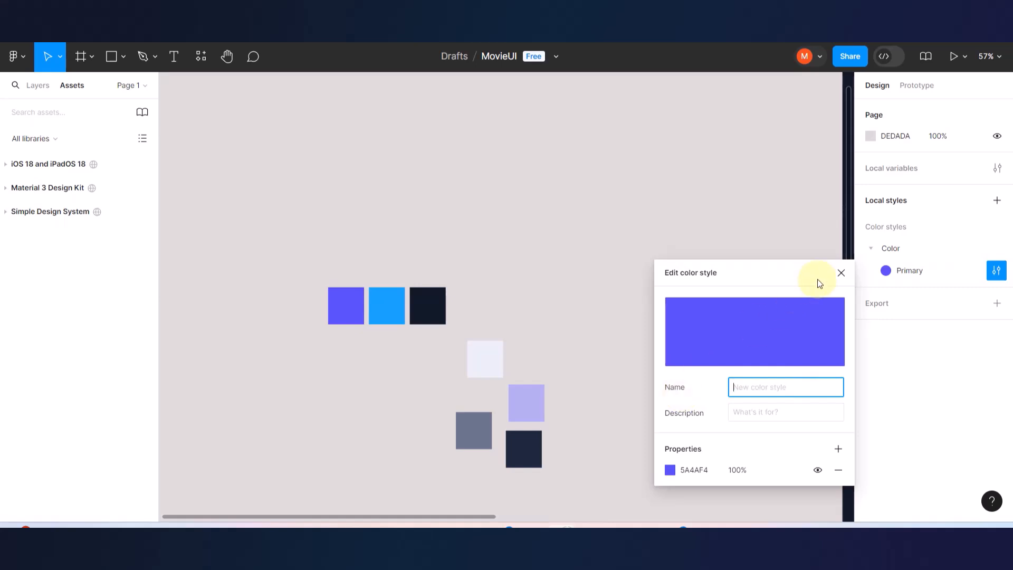
pyautogui.click(841, 273)
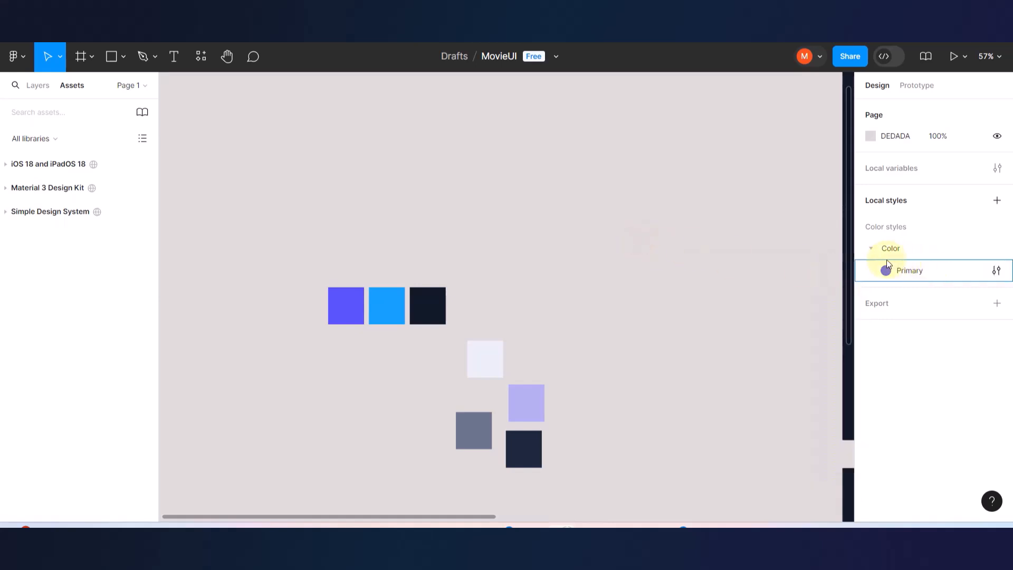
pyautogui.click(870, 249)
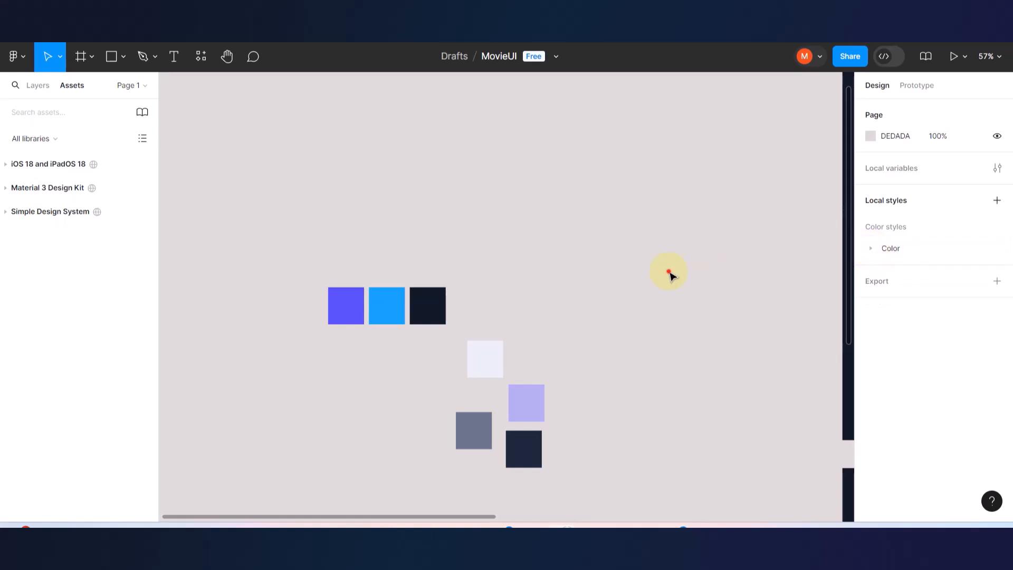
# - Check the purple swatch's fill style and delete the Primary colour style from the local Color group
pyautogui.click(350, 301)
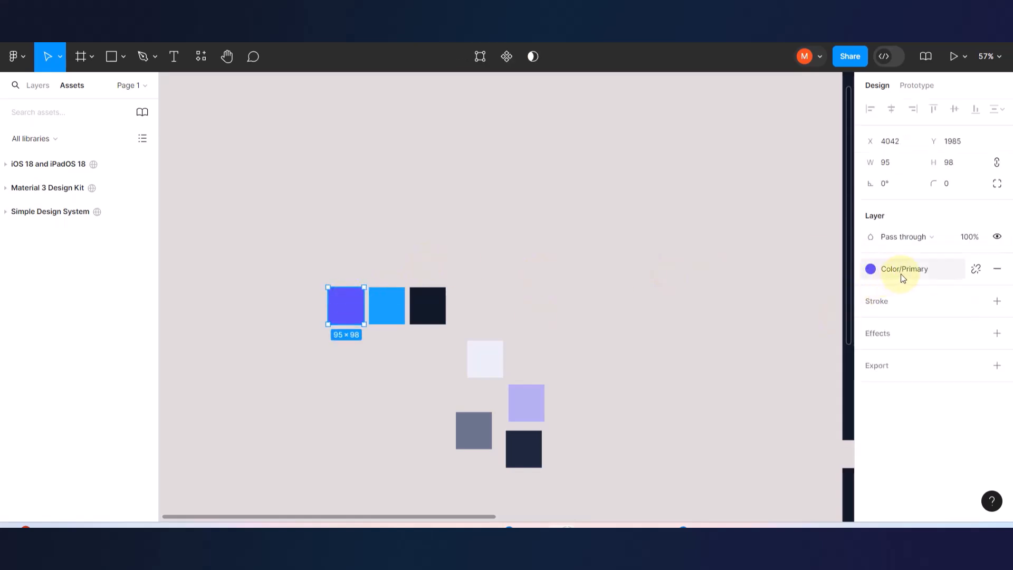
pyautogui.click(651, 275)
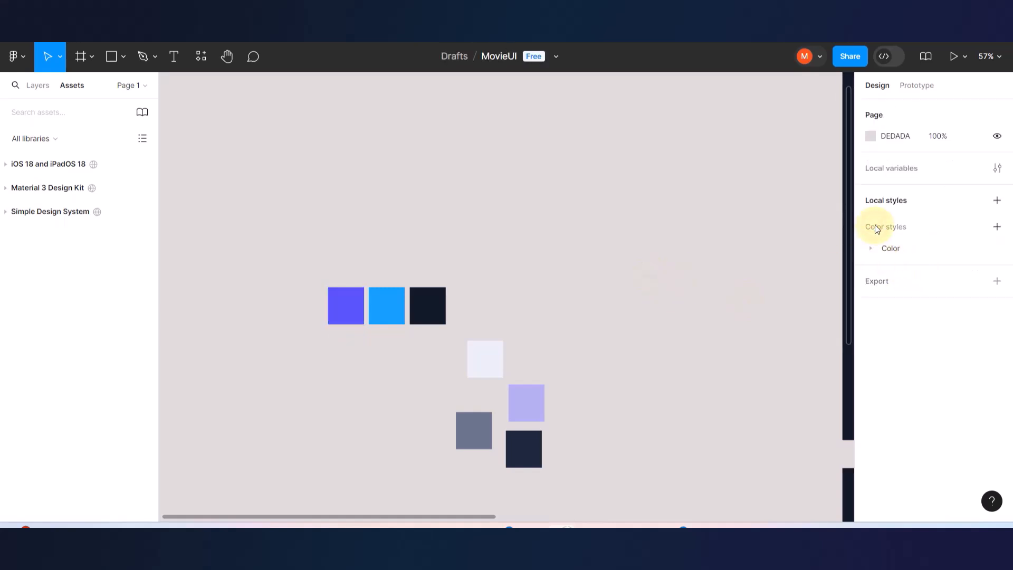
pyautogui.click(870, 251)
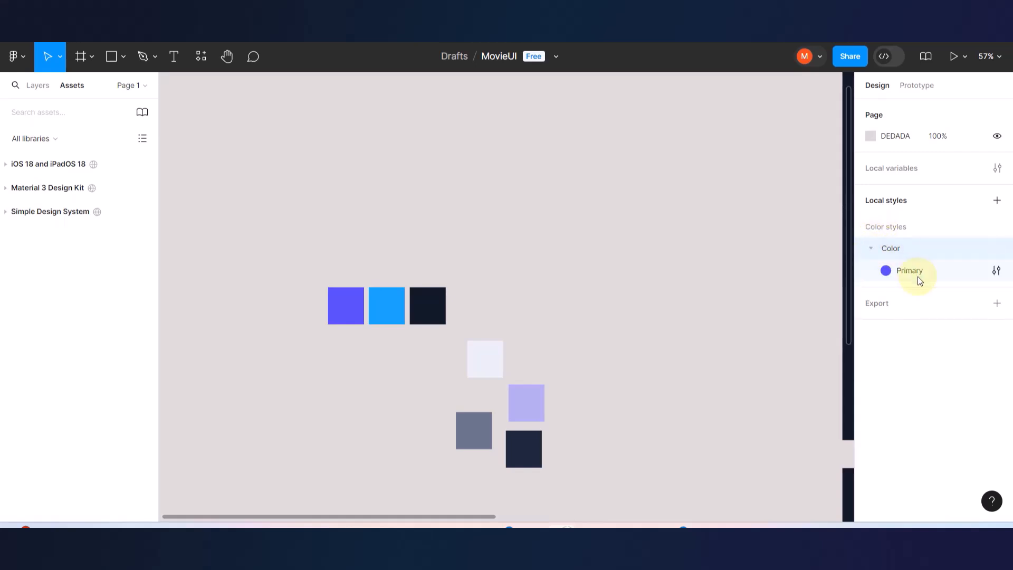
pyautogui.click(909, 246)
pyautogui.click(935, 273)
pyautogui.rightClick(940, 274)
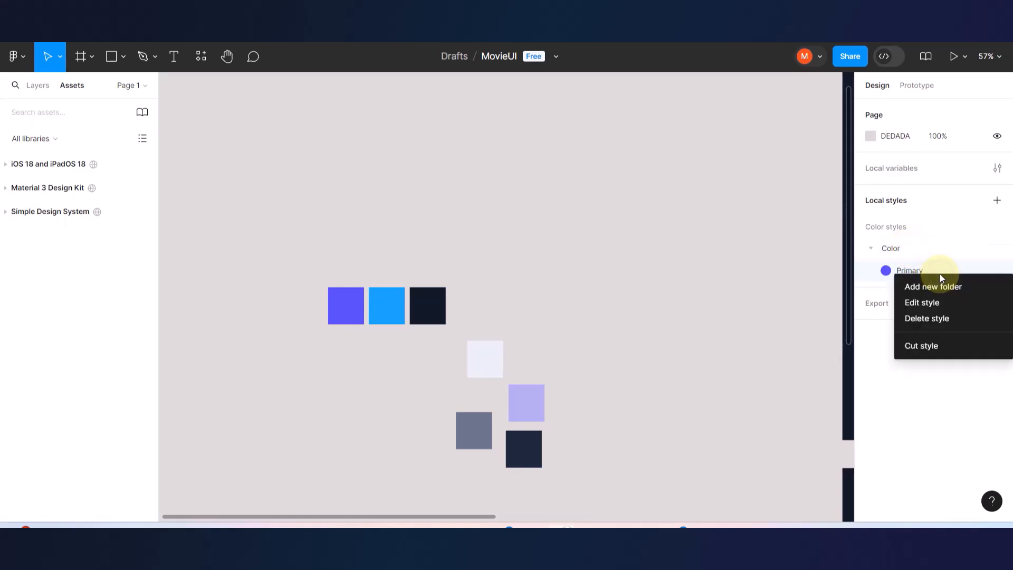
pyautogui.click(927, 318)
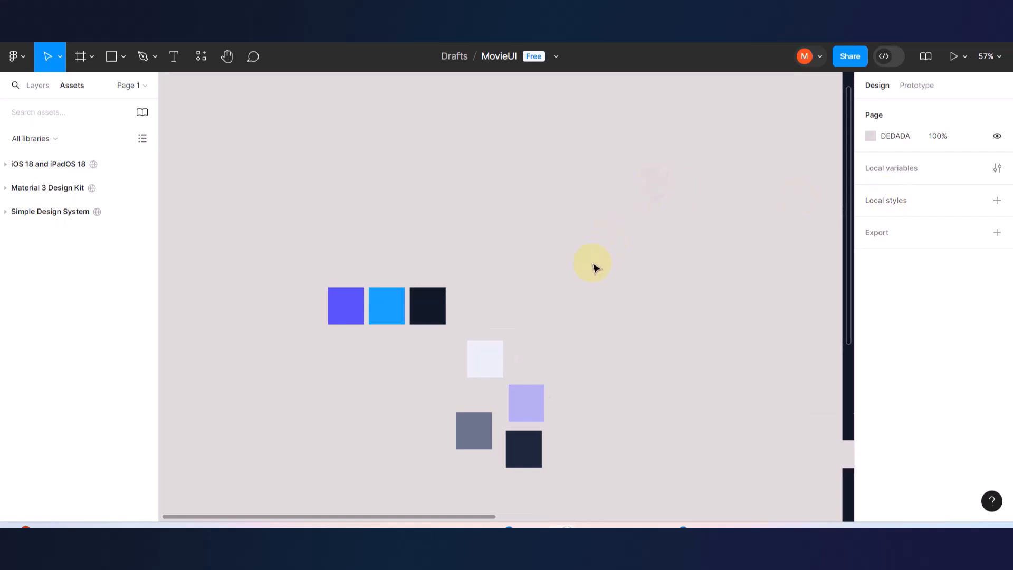
# - Search the style libraries for AppTertiary for the near-black swatch's fill and close the library picker
pyautogui.scroll(-5, 596, 268)
pyautogui.hscroll(3, 656, 276)
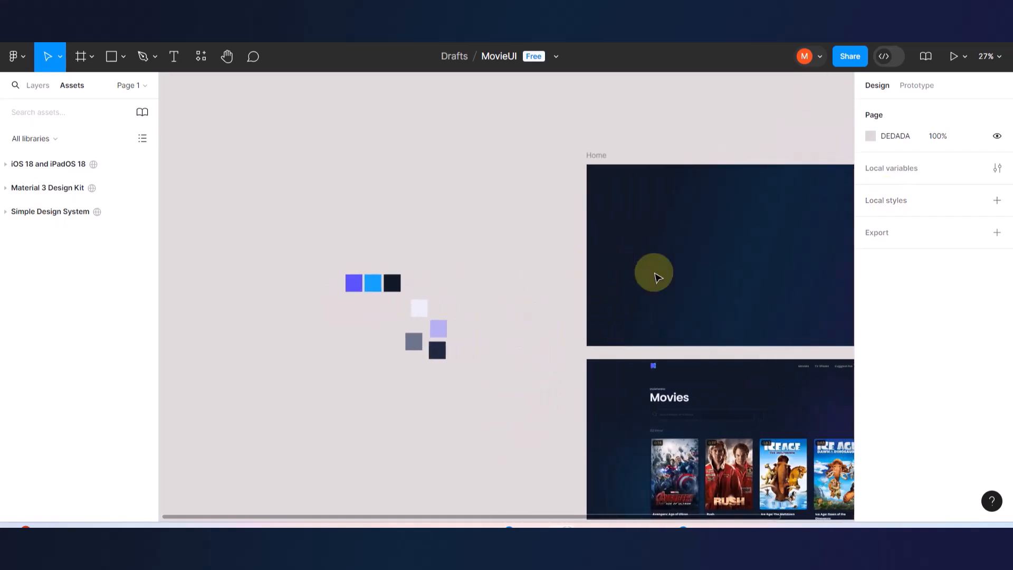
pyautogui.click(399, 278)
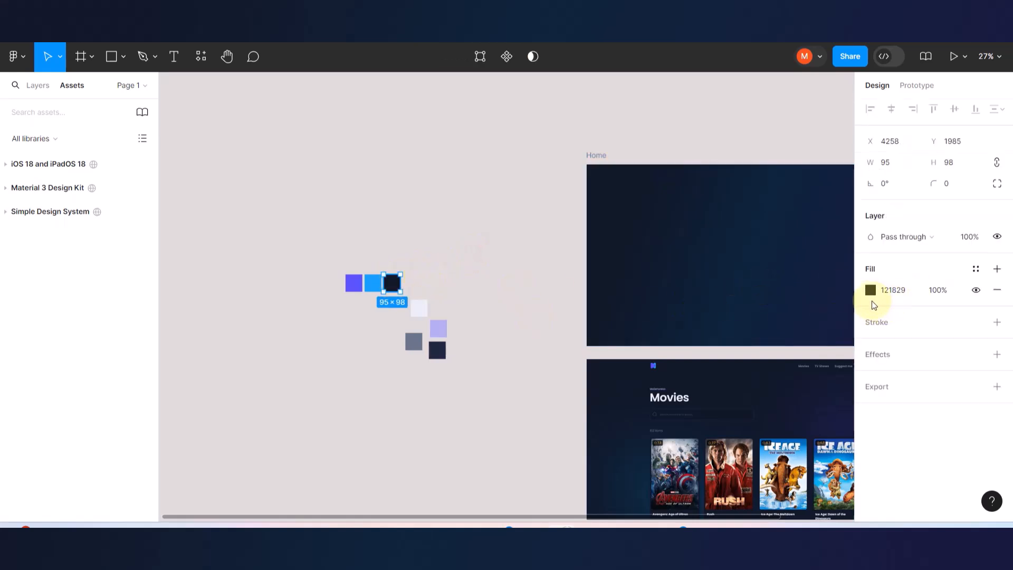
pyautogui.click(975, 270)
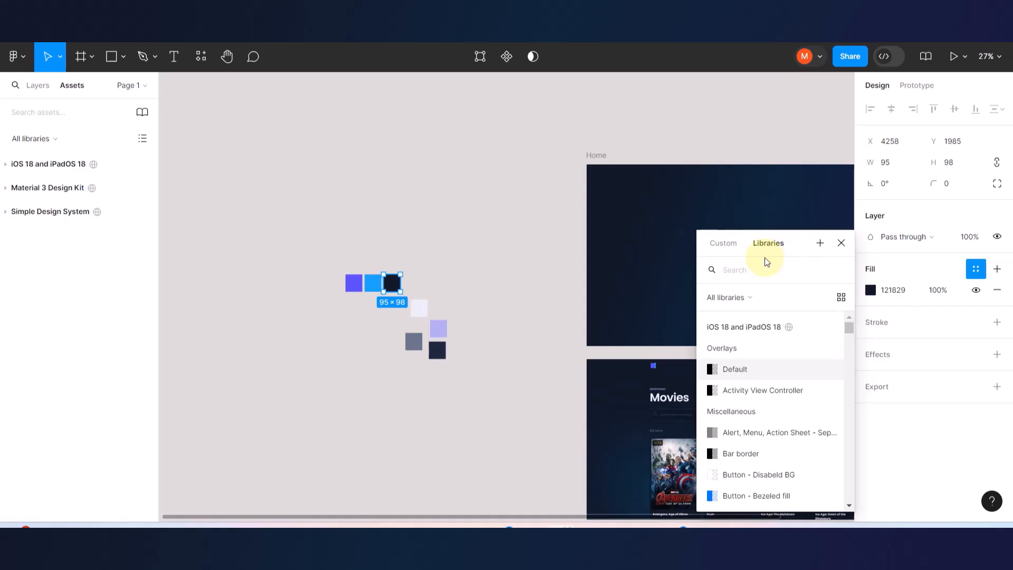
pyautogui.write('AppTertiary')
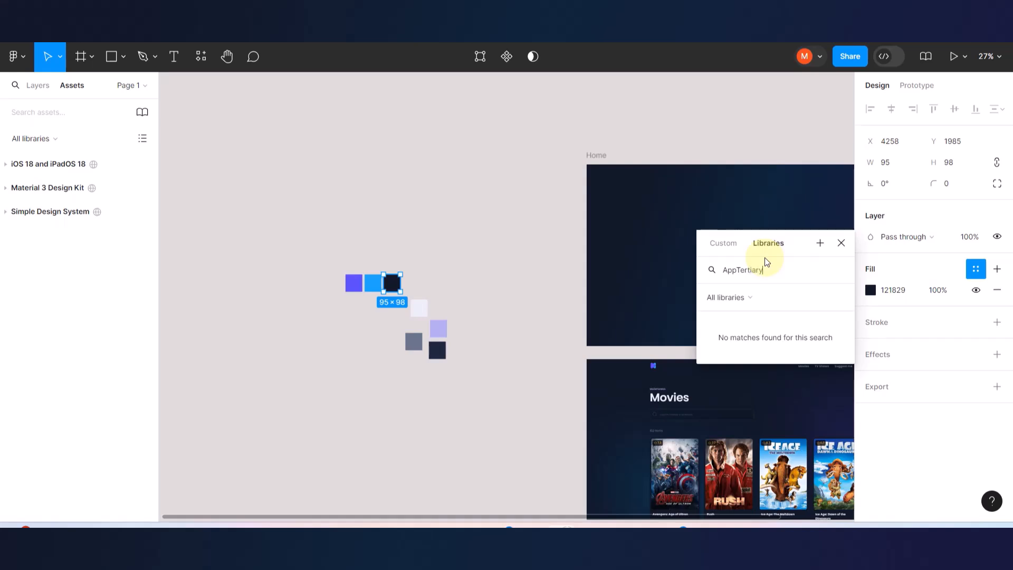
pyautogui.press('Escape')
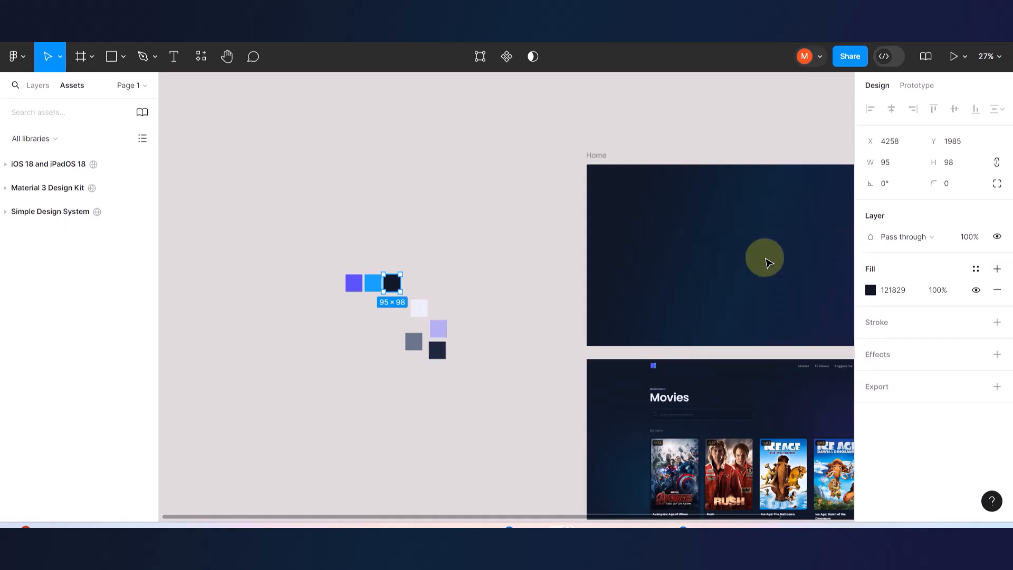
pyautogui.click(479, 235)
pyautogui.click(395, 283)
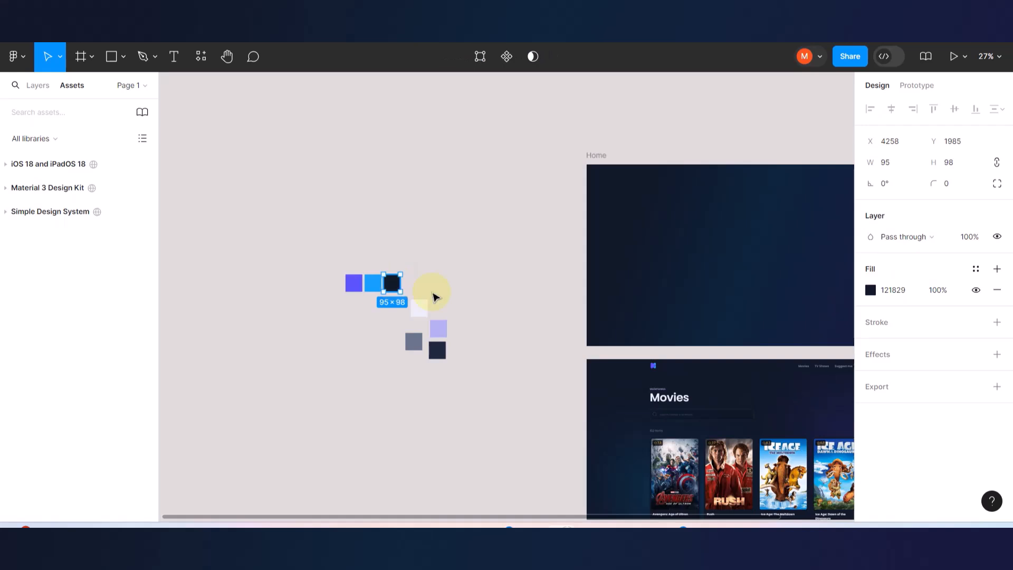
pyautogui.click(976, 267)
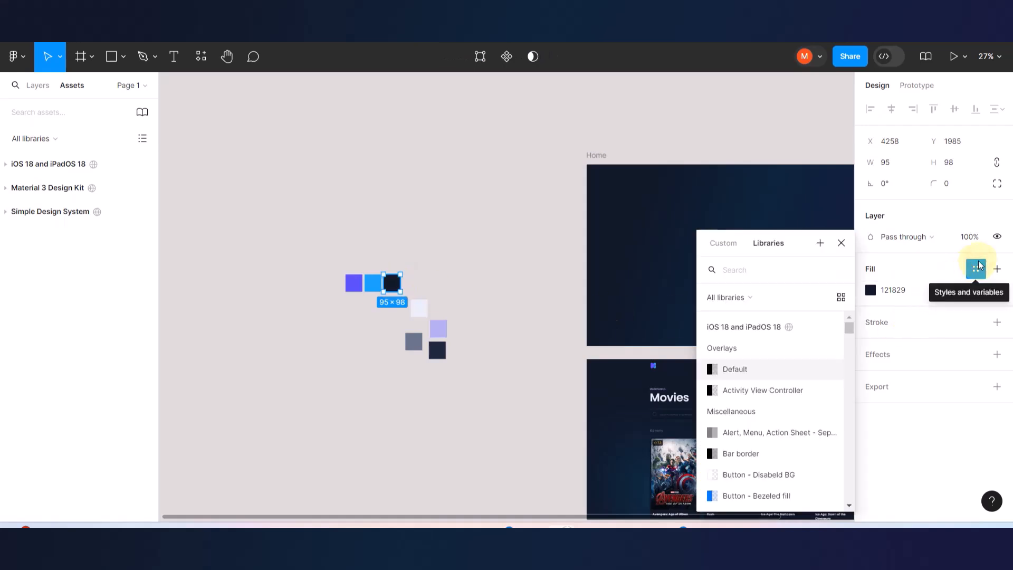
pyautogui.click(724, 243)
pyautogui.click(841, 142)
pyautogui.click(452, 240)
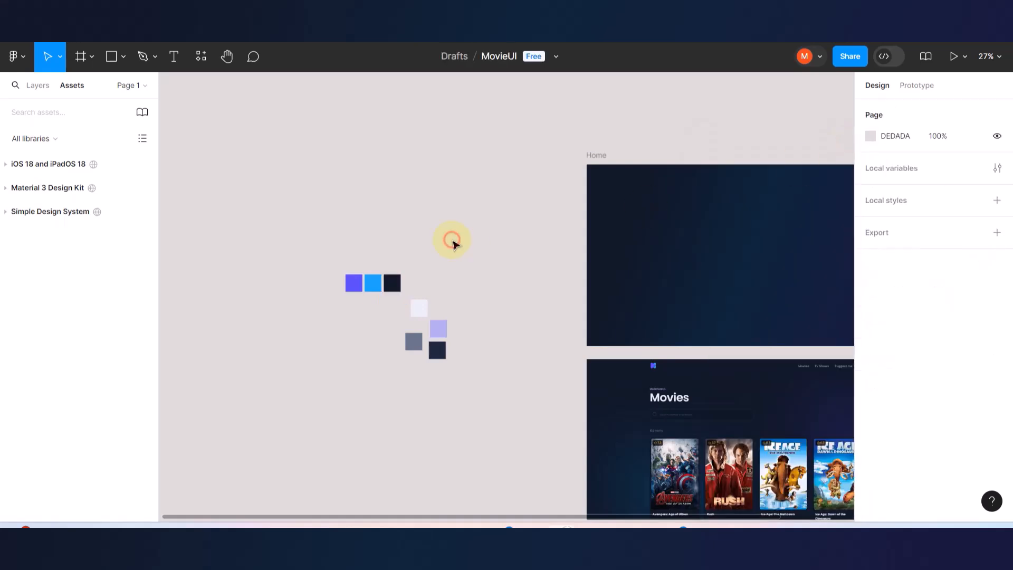
pyautogui.click(377, 287)
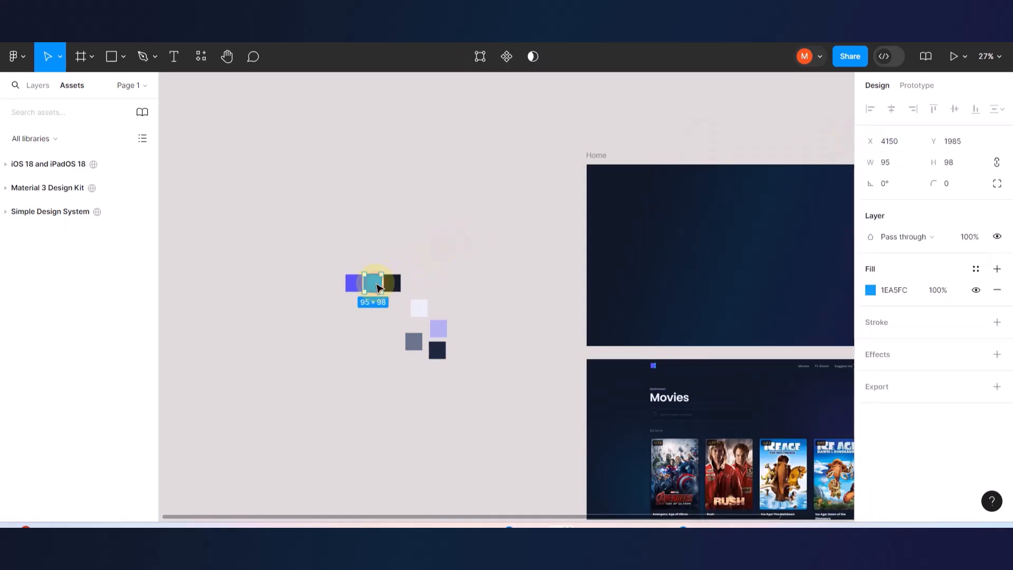
pyautogui.click(366, 232)
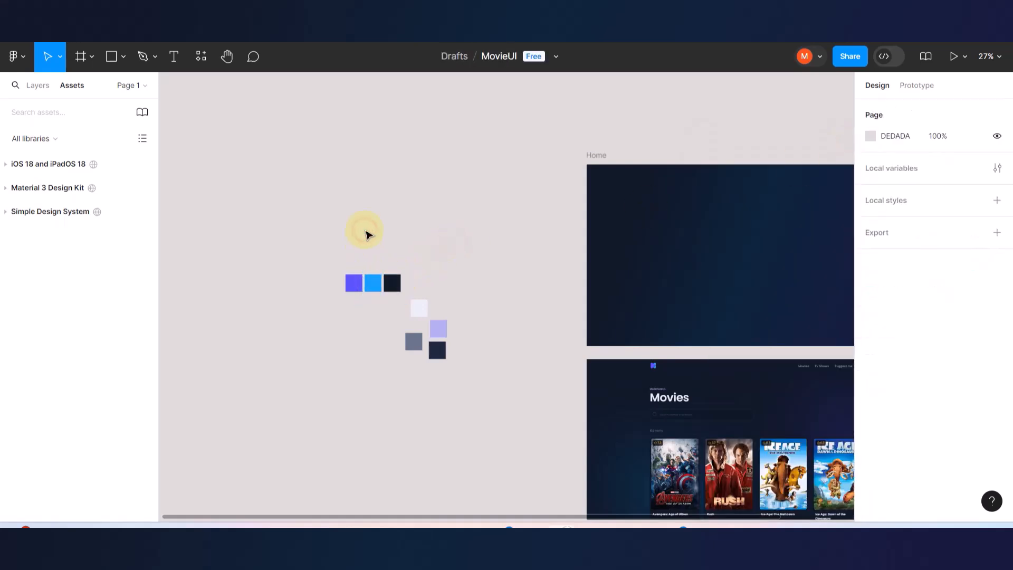
# - Draw a rectangle about 402 × 445 between the swatches and the Home frame and search the style libraries for primary for its fill
pyautogui.click(112, 57)
pyautogui.moveTo(458, 196)
pyautogui.mouseDown()
pyautogui.moveTo(520, 246)
pyautogui.moveTo(530, 275)
pyautogui.mouseUp()
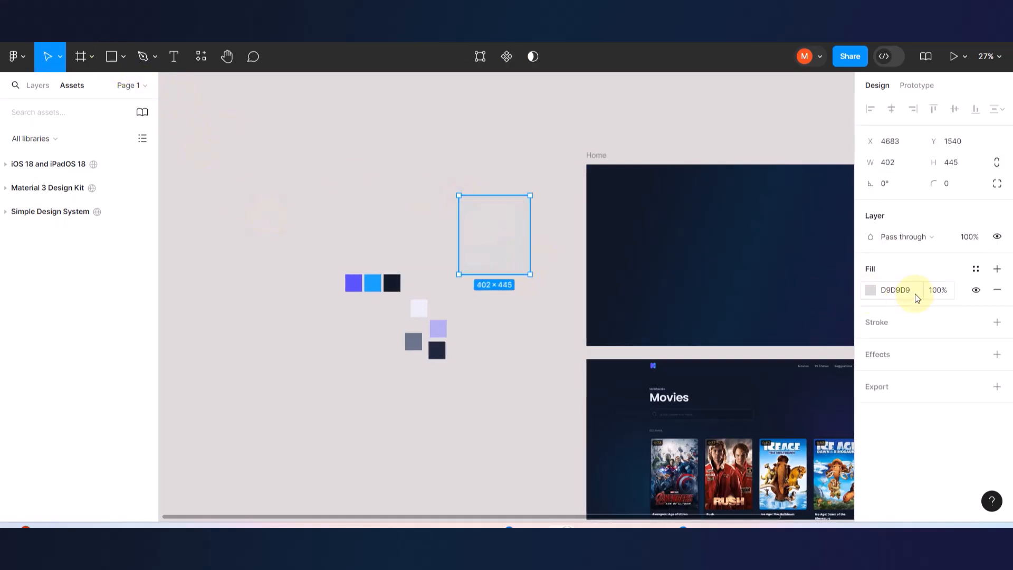
pyautogui.click(977, 270)
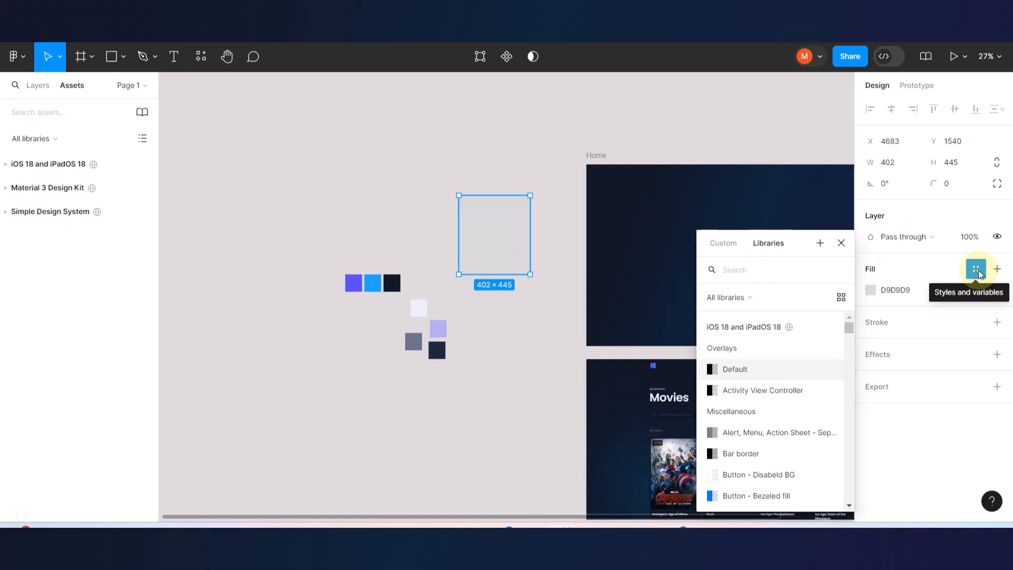
pyautogui.write('prima')
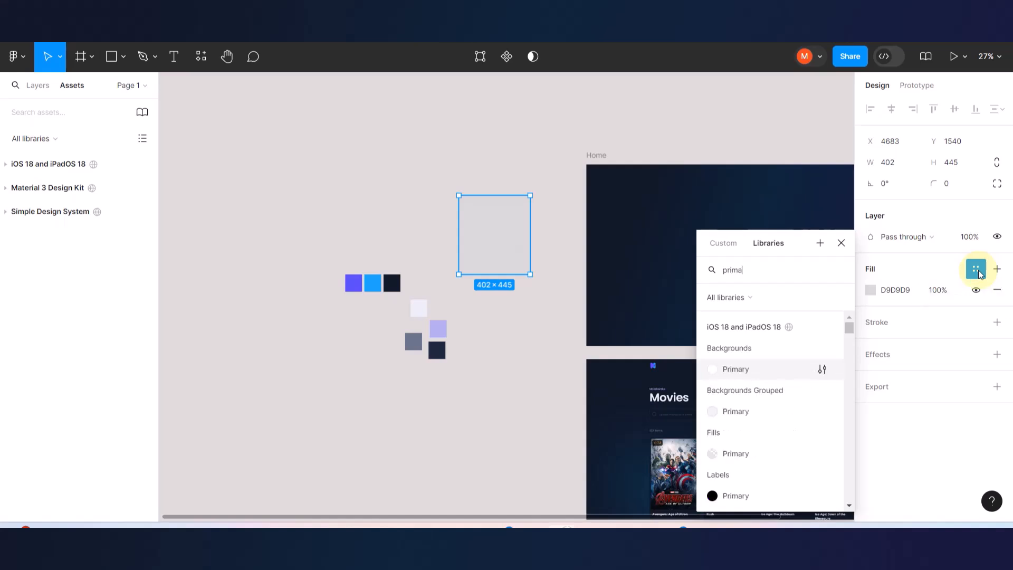
pyautogui.write('ry')
pyautogui.scroll(-3, 734, 396)
pyautogui.scroll(-1, 733, 394)
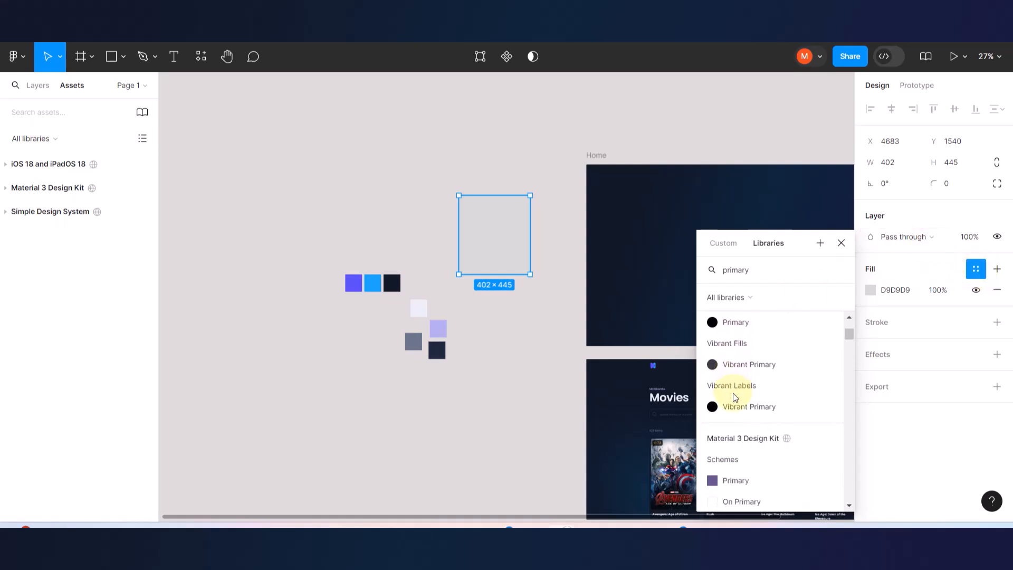
pyautogui.scroll(-5, 732, 418)
pyautogui.scroll(-18, 732, 418)
pyautogui.scroll(-7, 733, 418)
pyautogui.scroll(20, 732, 417)
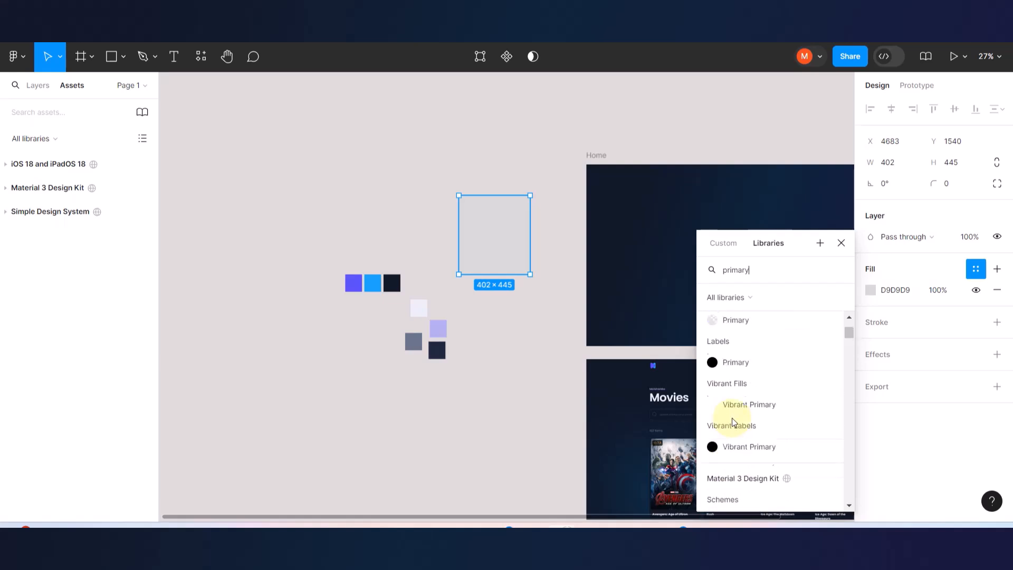
pyautogui.scroll(8, 732, 418)
# - Search the style libraries for App for the grey rectangle's fill, then delete the rectangle
pyautogui.doubleClick(755, 270)
pyautogui.press('BackSpace')
pyautogui.write('App')
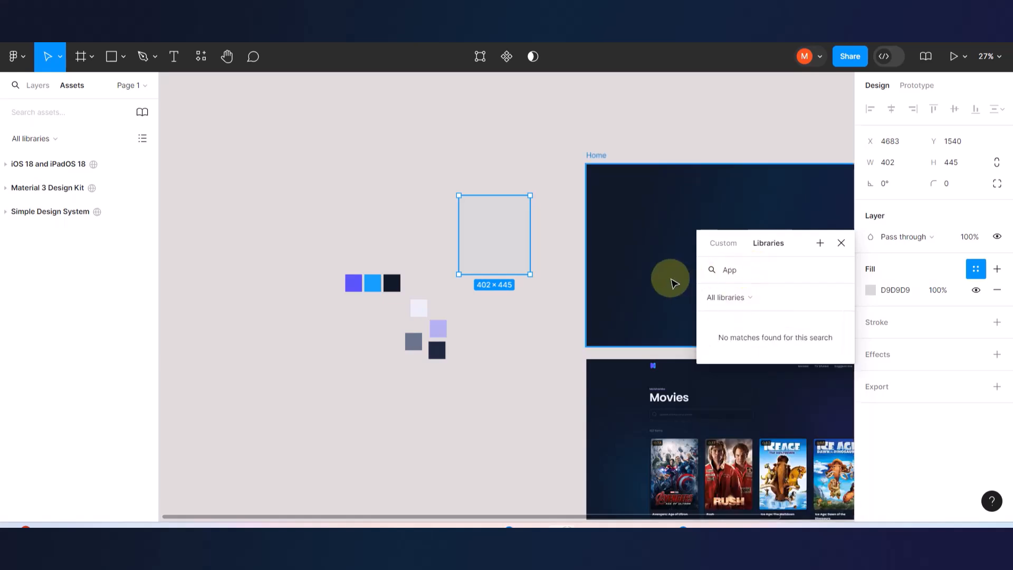
pyautogui.click(841, 242)
pyautogui.click(528, 344)
pyautogui.click(516, 263)
pyautogui.press('Delete')
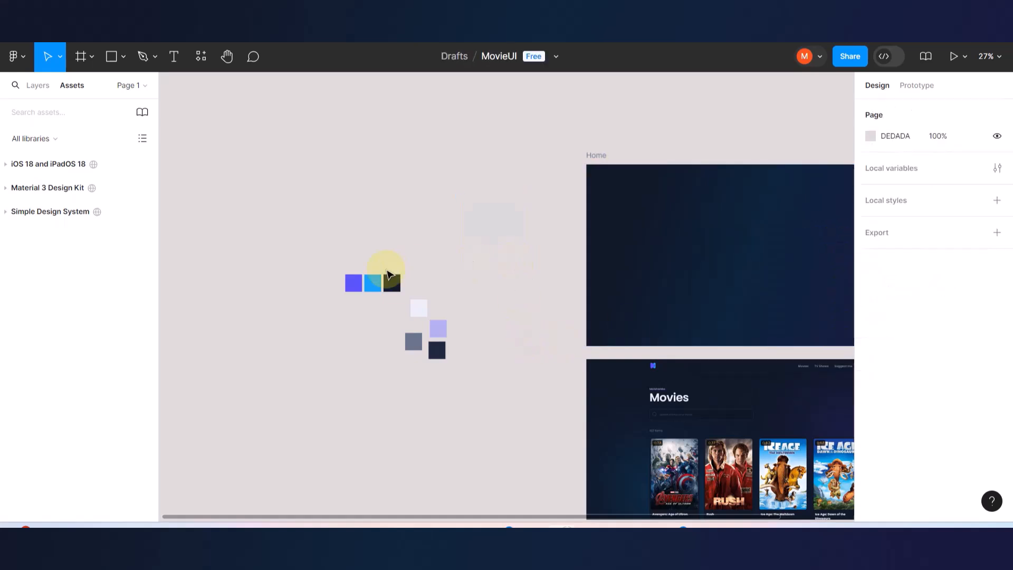
# - Save the purple swatch's 5A4AF4 fill as a new colour style named AppPrimary
pyautogui.click(353, 282)
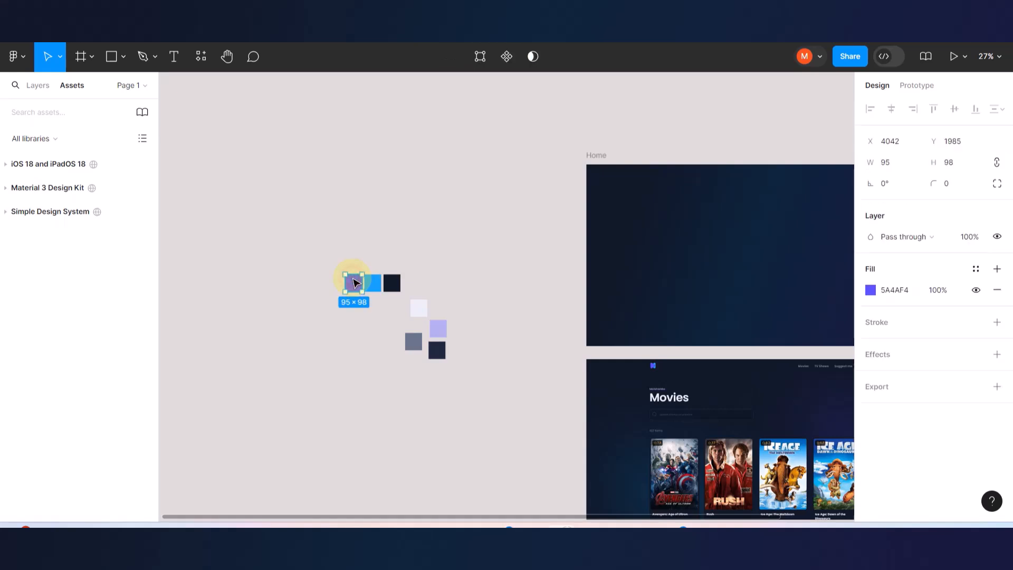
pyautogui.click(976, 268)
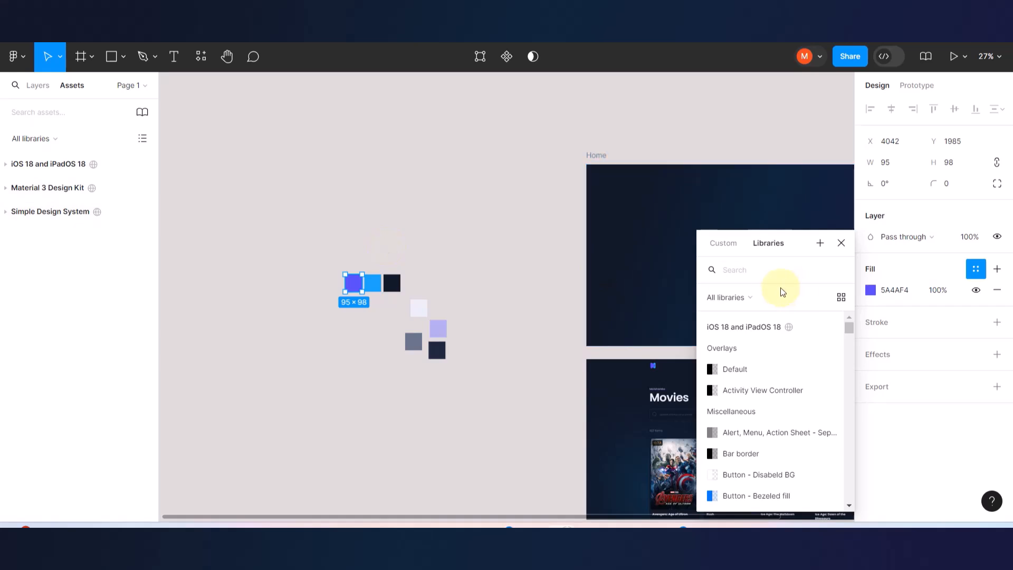
pyautogui.write('A')
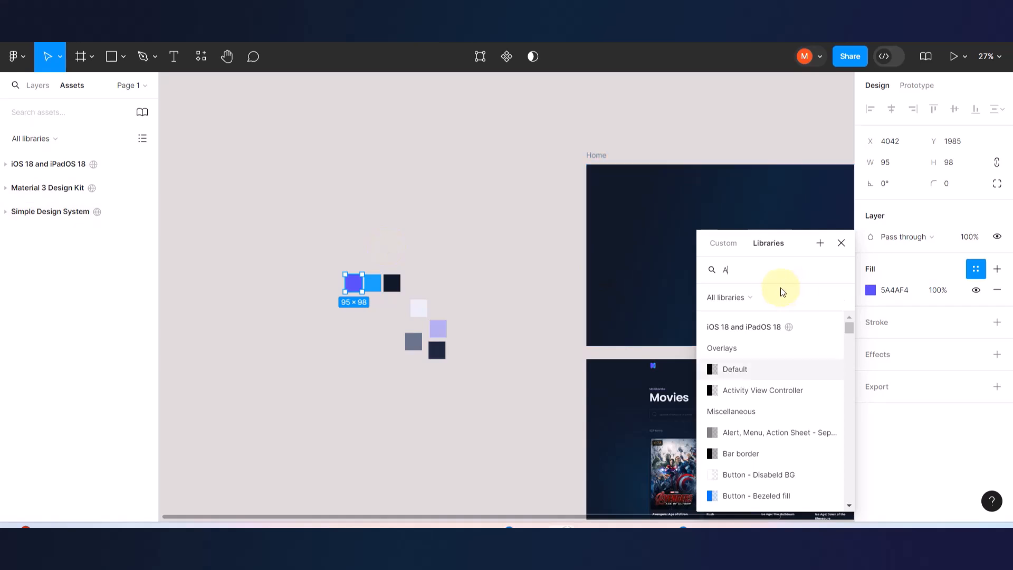
pyautogui.click(821, 242)
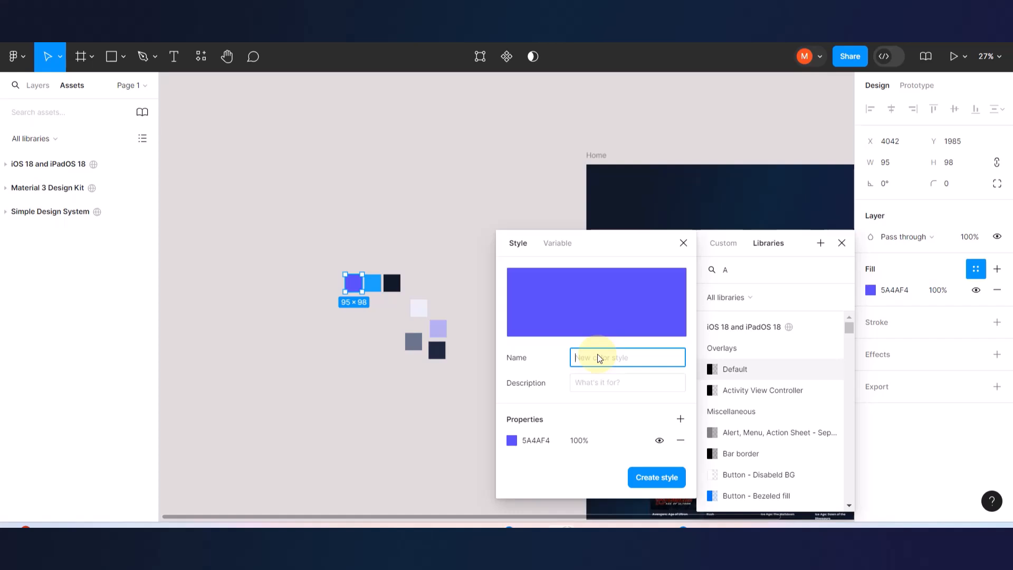
pyautogui.write('AppPrimary')
pyautogui.click(650, 480)
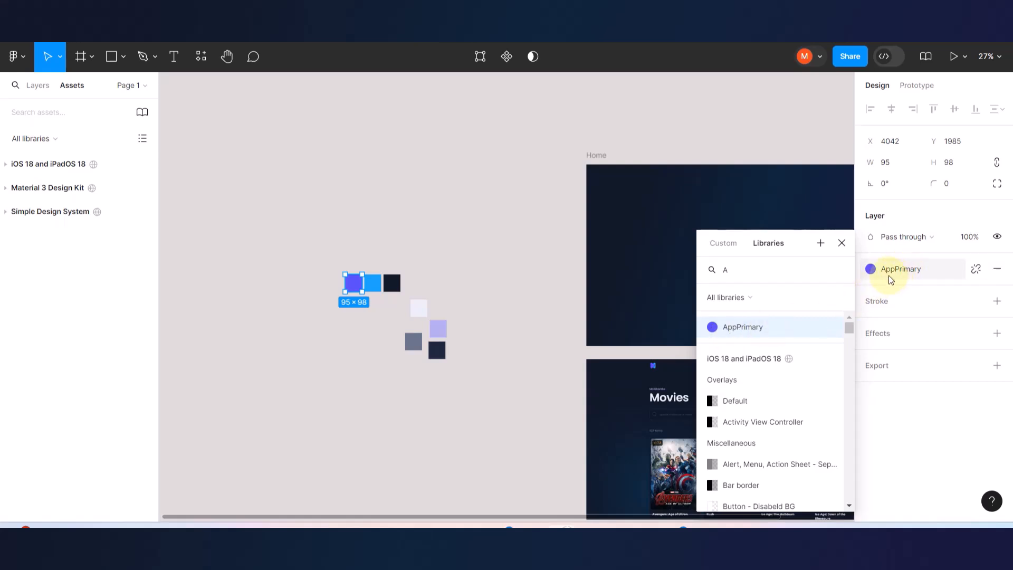
pyautogui.click(476, 200)
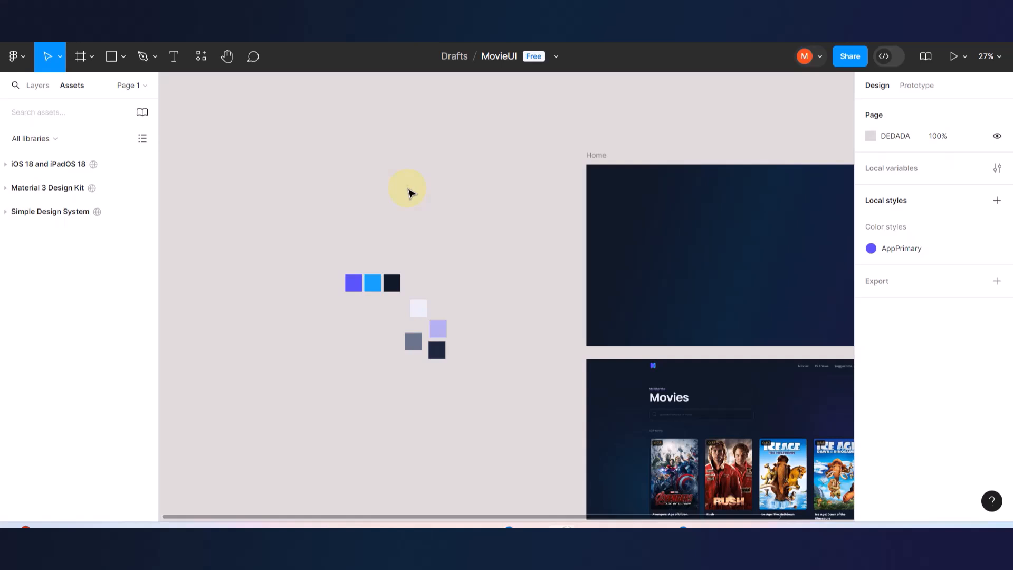
# - Delete the AppPrimary colour style from the local styles and select the purple swatch
pyautogui.rightClick(976, 249)
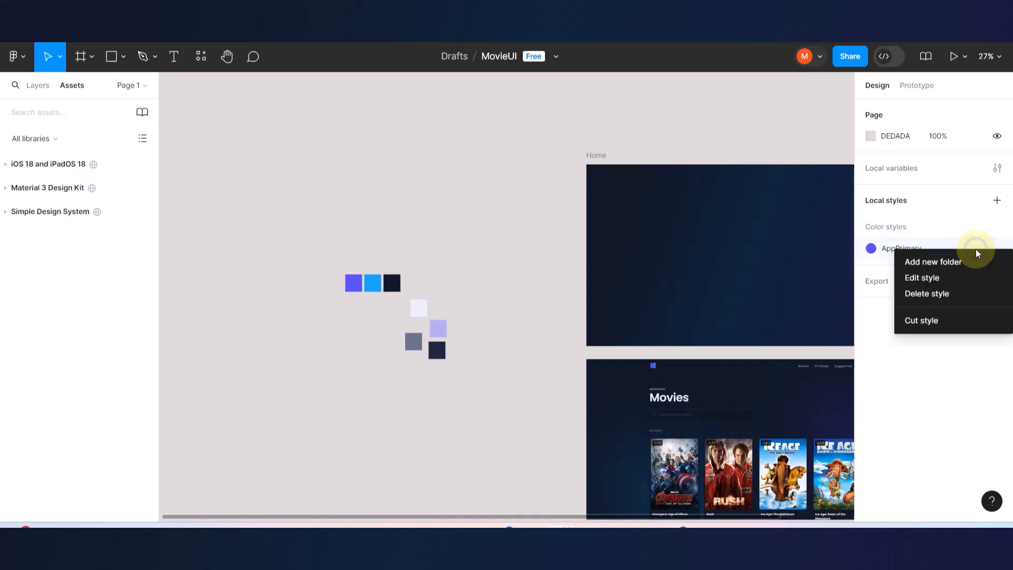
pyautogui.click(926, 294)
pyautogui.click(352, 288)
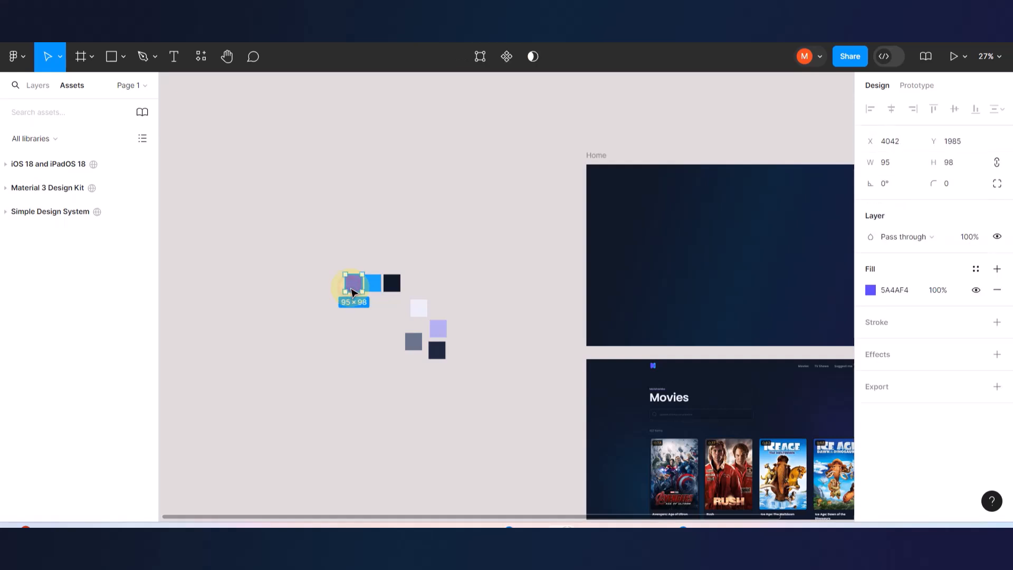
# - Save the purple swatch's 5A4AF4 fill as a new colour style named App/AppPrimary
pyautogui.click(976, 269)
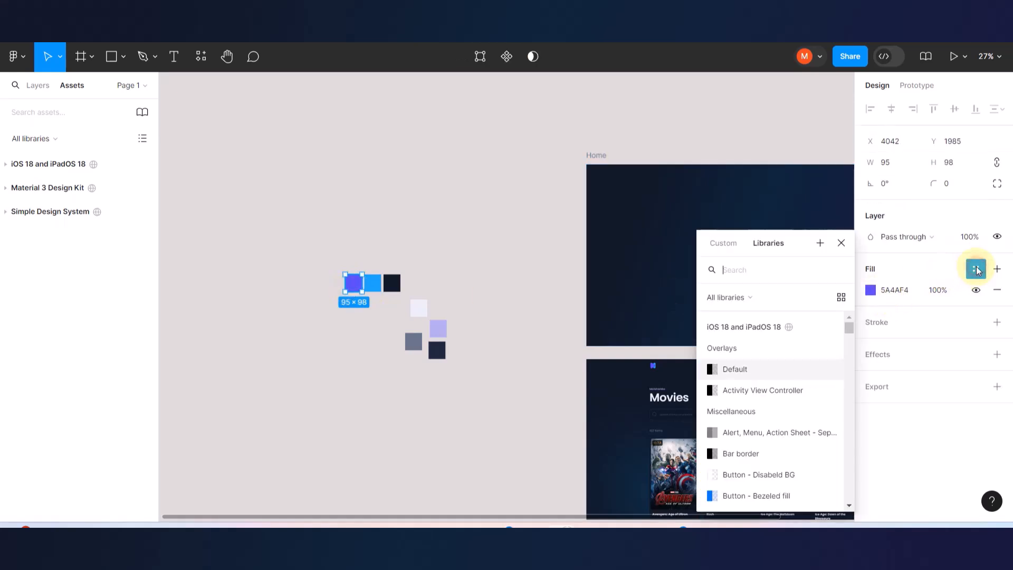
pyautogui.click(819, 242)
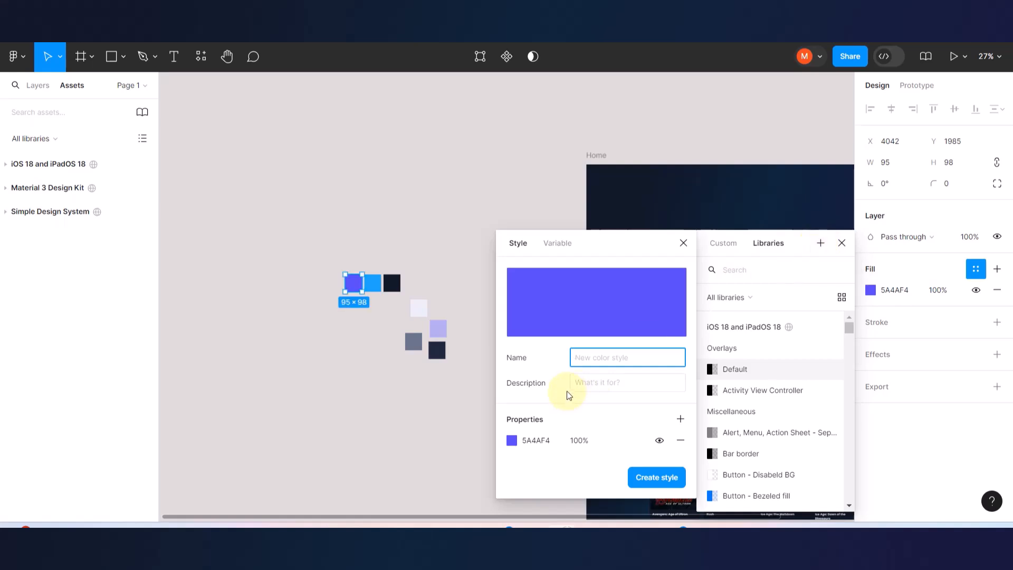
pyautogui.write('App/AppPrimary')
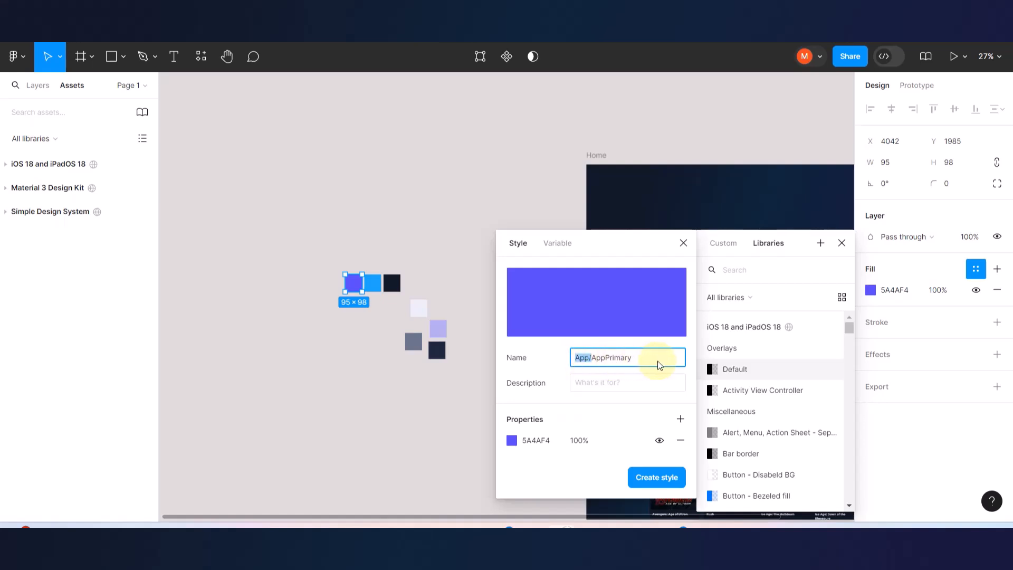
pyautogui.click(657, 477)
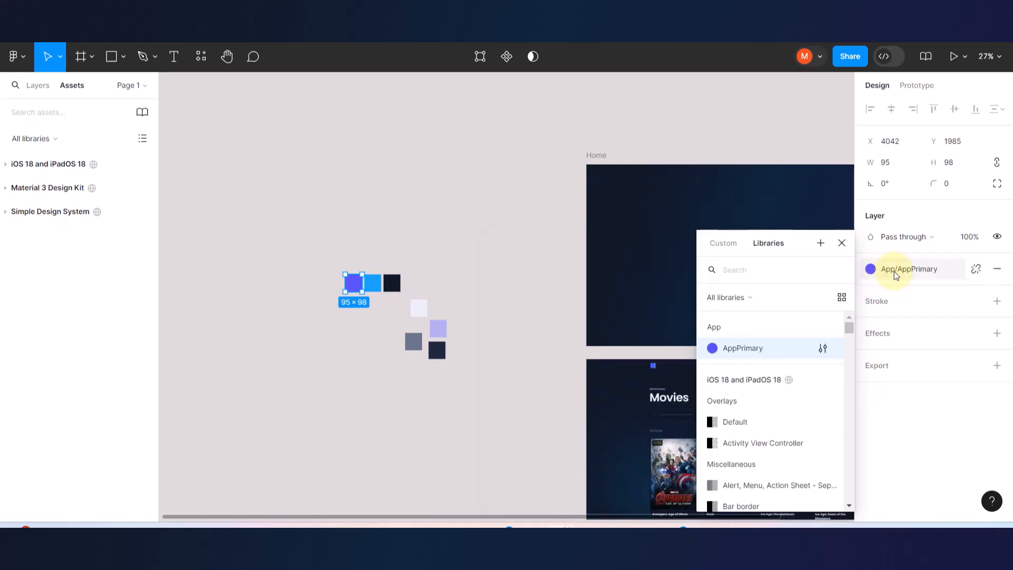
pyautogui.click(430, 215)
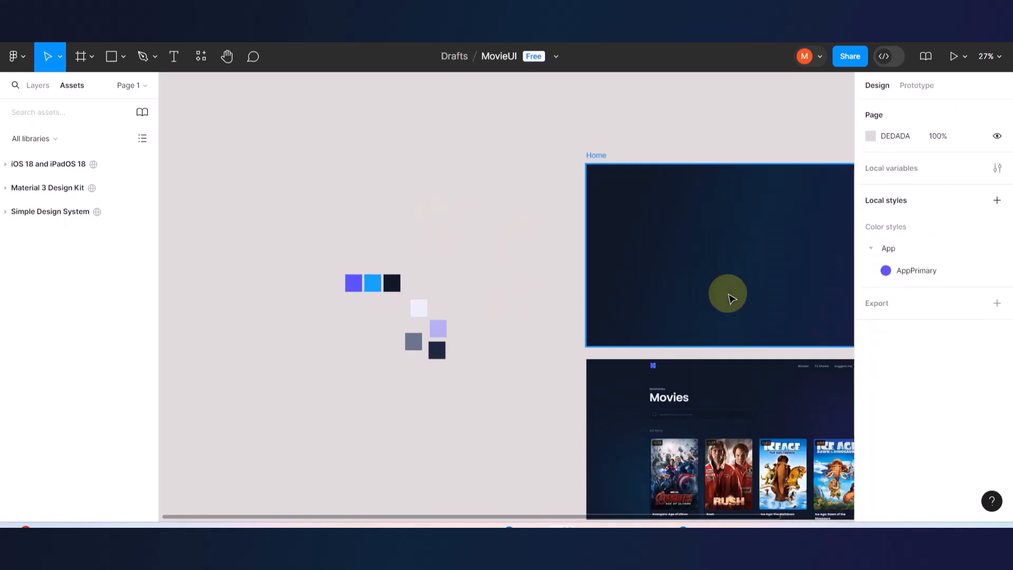
# - Examine the App group in the local colour styles by collapsing and expanding it
pyautogui.click(872, 249)
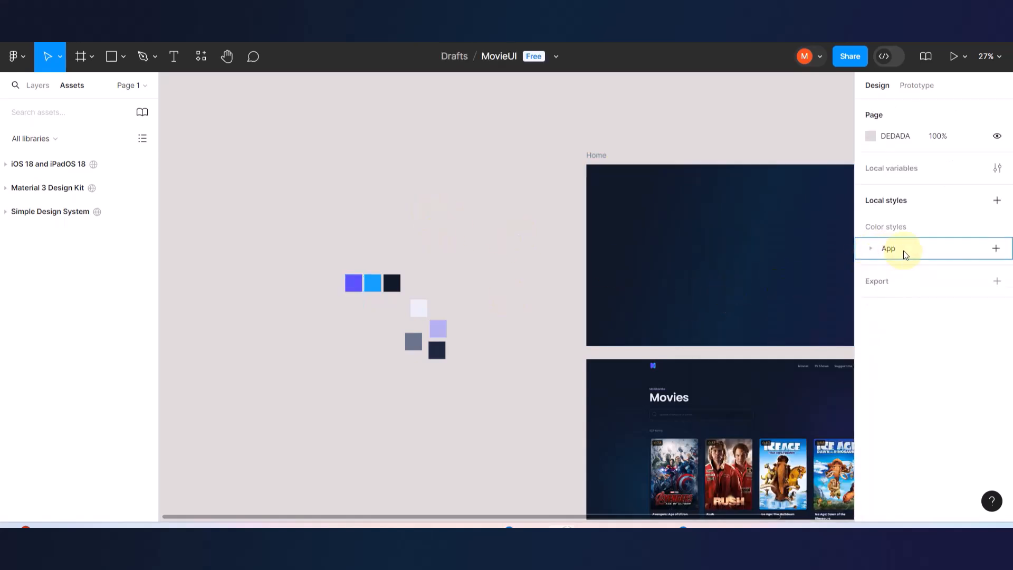
pyautogui.click(871, 250)
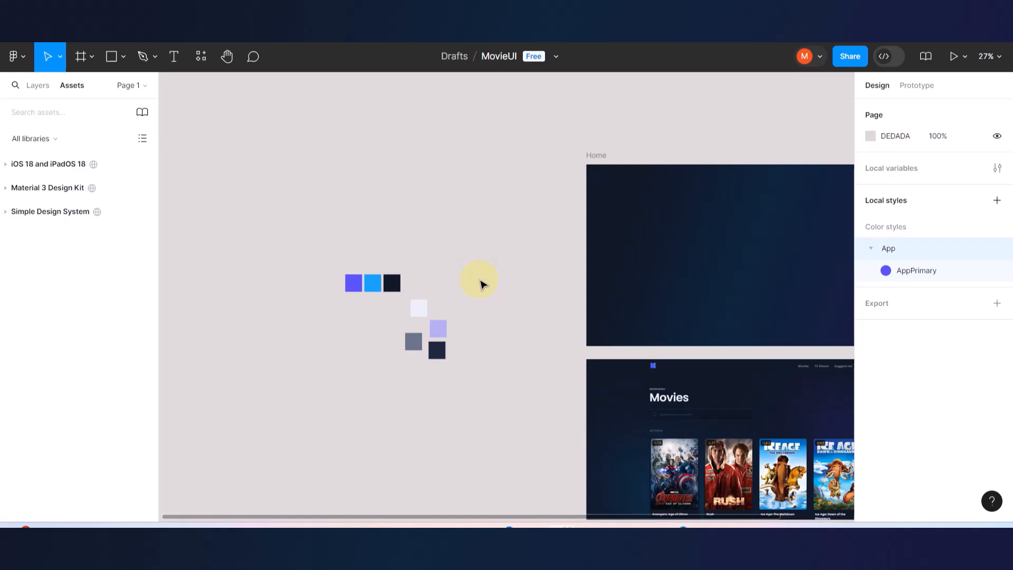
pyautogui.scroll(-3, 480, 284)
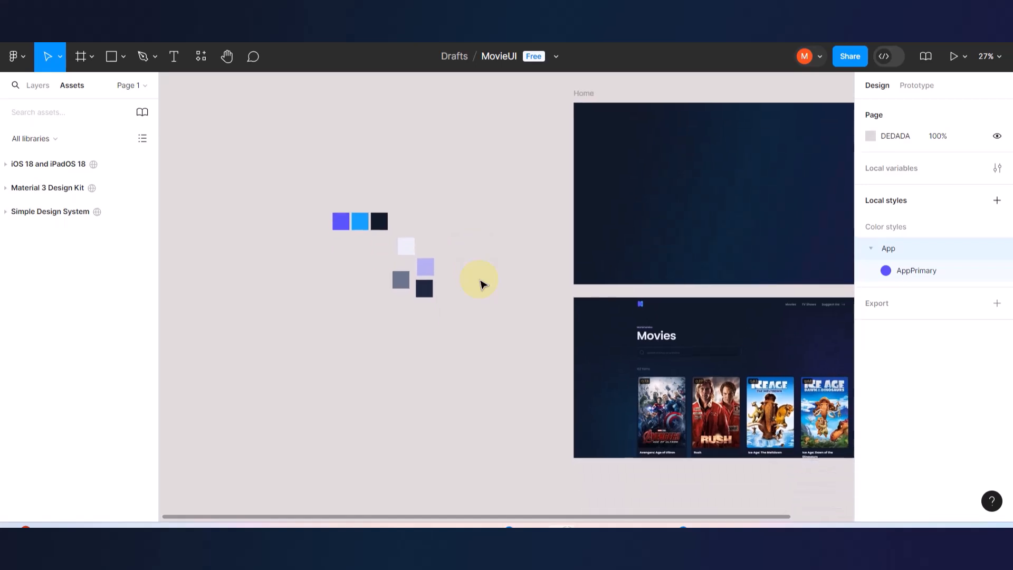
pyautogui.click(500, 258)
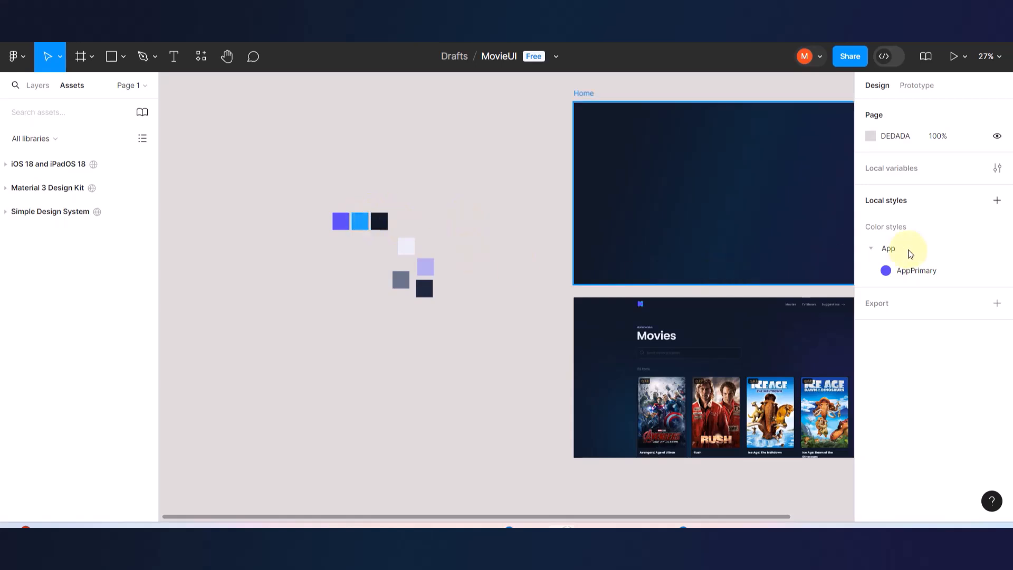
pyautogui.click(875, 249)
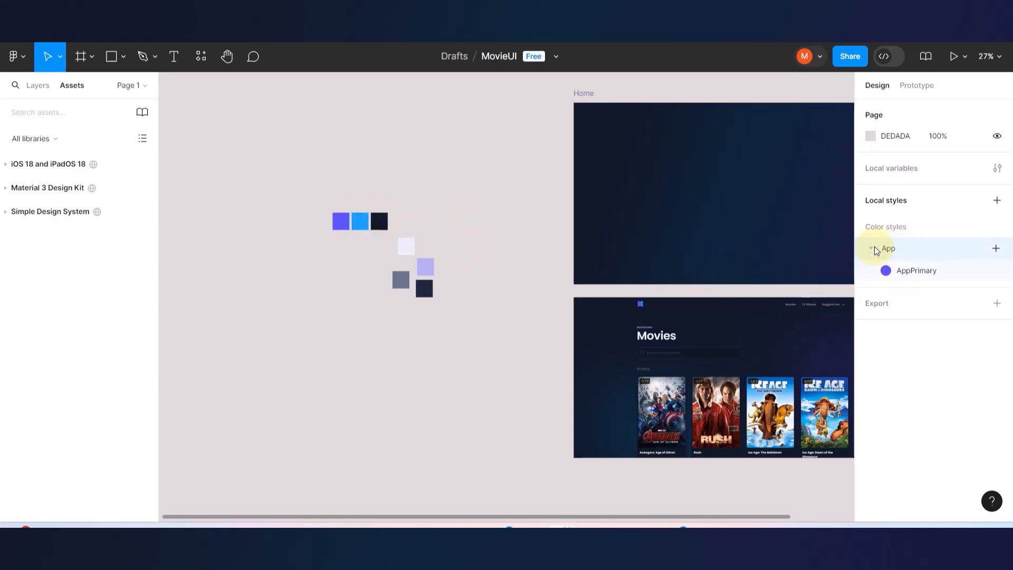
pyautogui.click(872, 249)
pyautogui.click(872, 250)
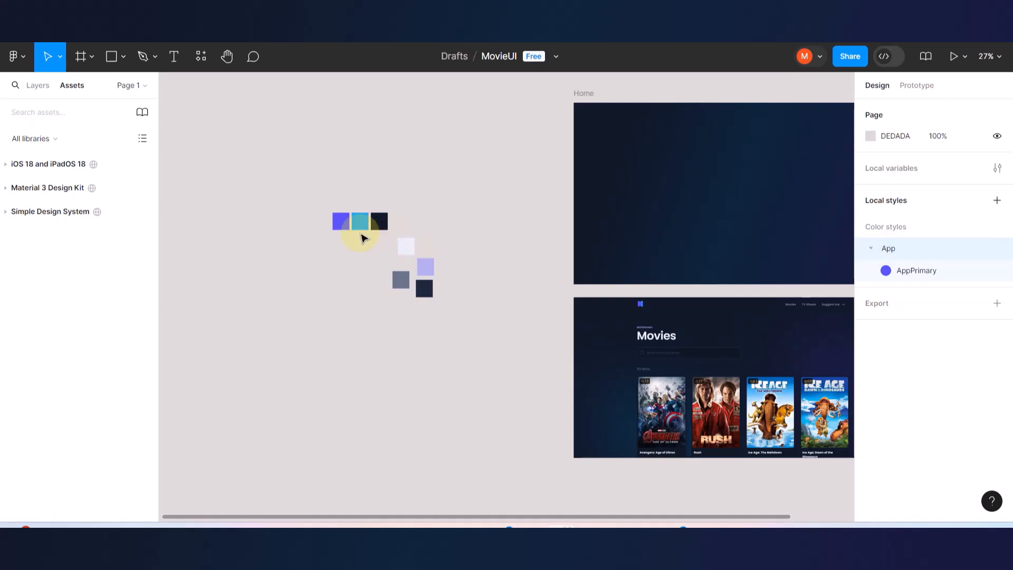
# - Save the blue swatch's 1EA5FC fill as a new colour style named App/AppSecondary
pyautogui.scroll(5, 357, 228)
pyautogui.click(361, 210)
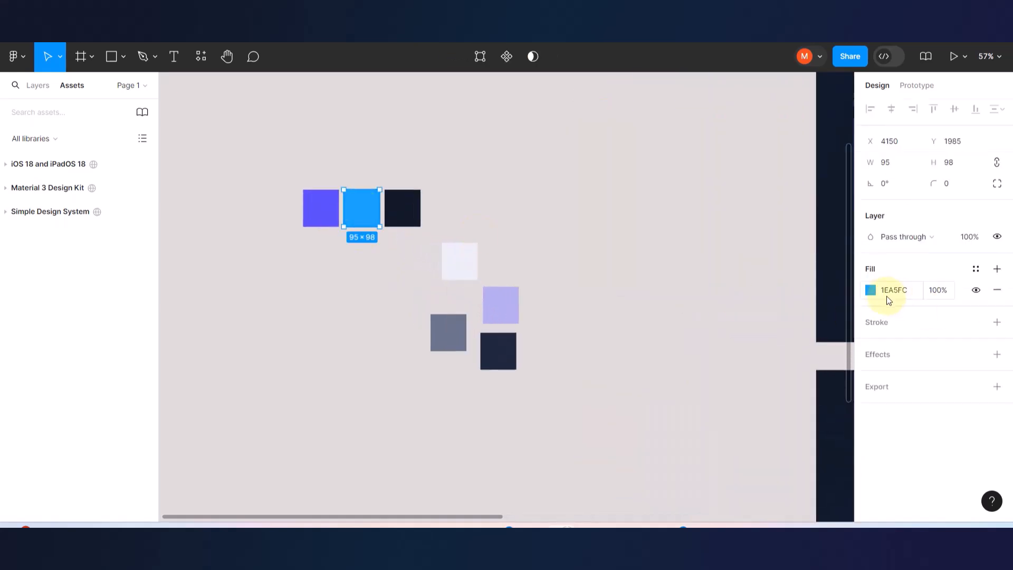
pyautogui.click(976, 270)
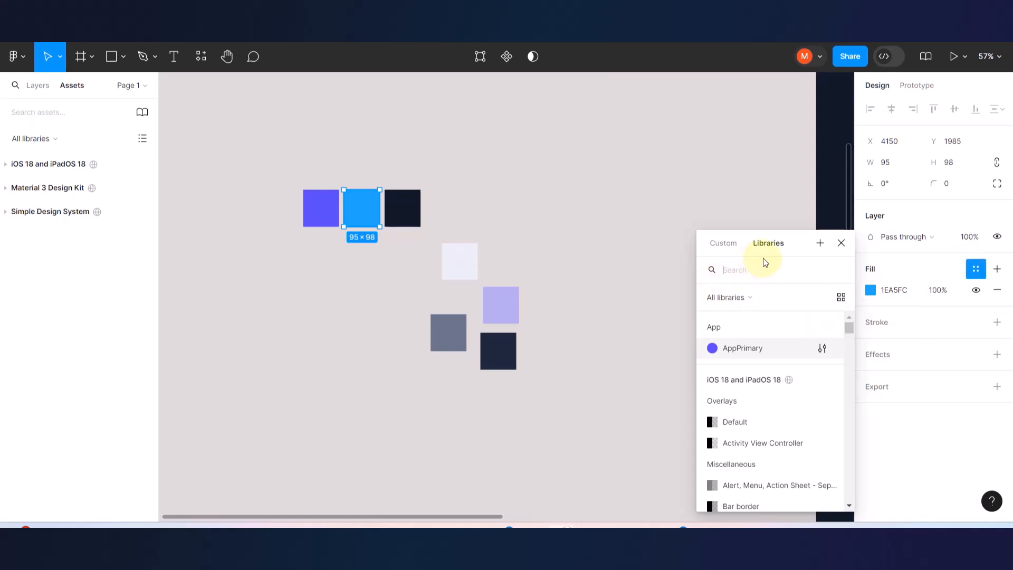
pyautogui.click(820, 243)
pyautogui.click(585, 364)
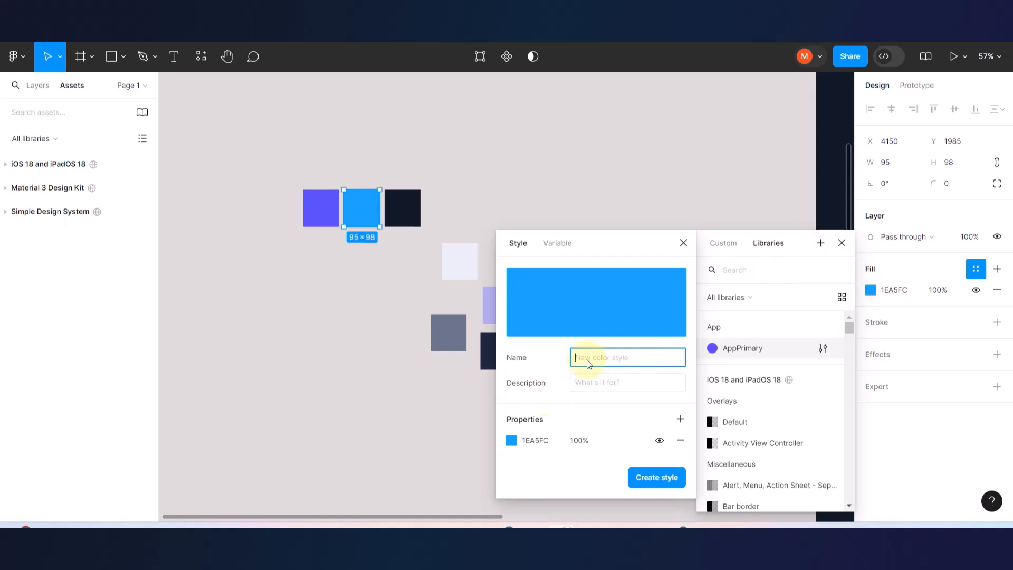
pyautogui.write('A')
pyautogui.write('pp/AppSecondary')
pyautogui.click(655, 477)
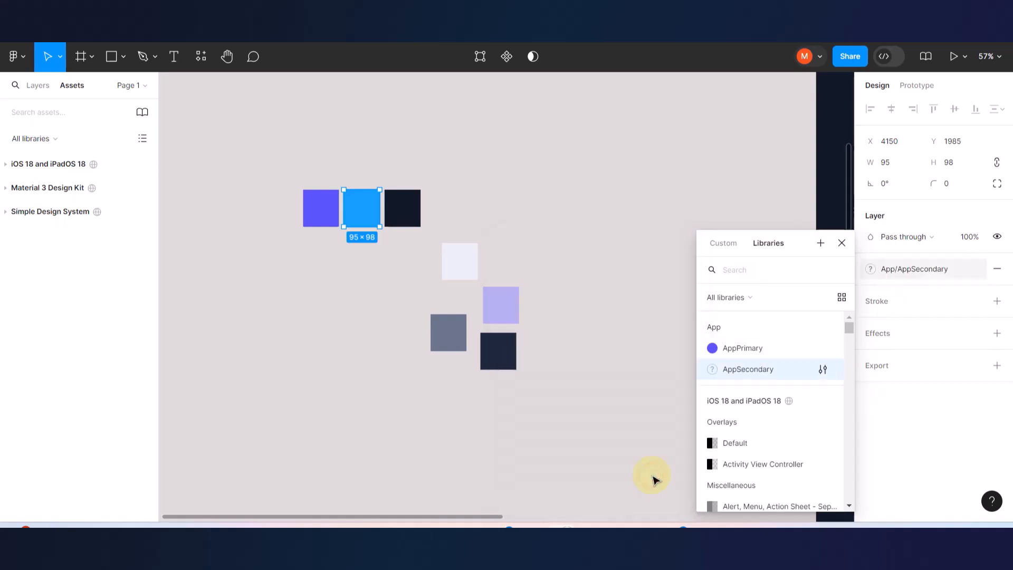
pyautogui.click(558, 198)
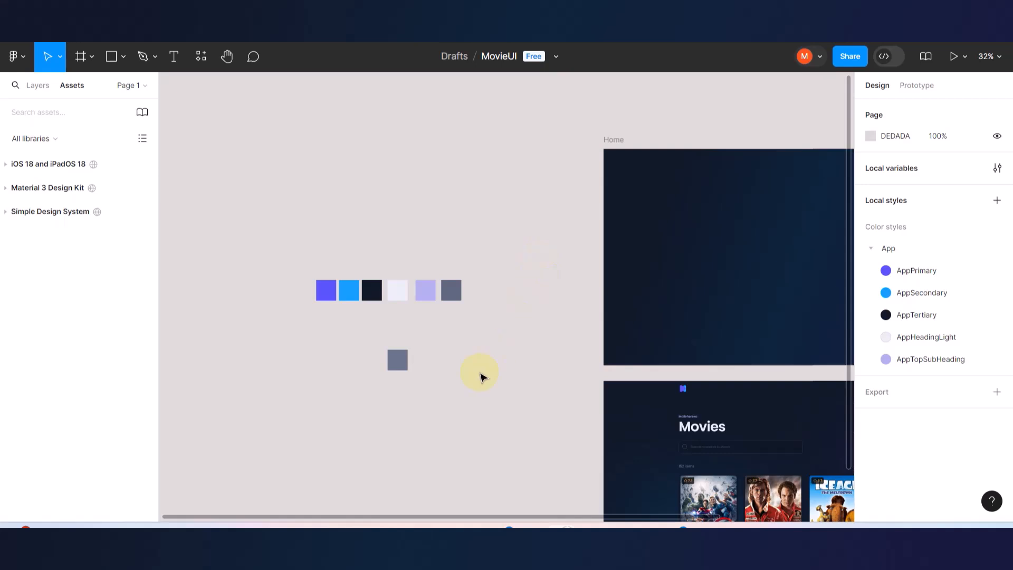
# - Delete the extra grey swatch that sits below the row of six swatches
pyautogui.scroll(-3, 479, 373)
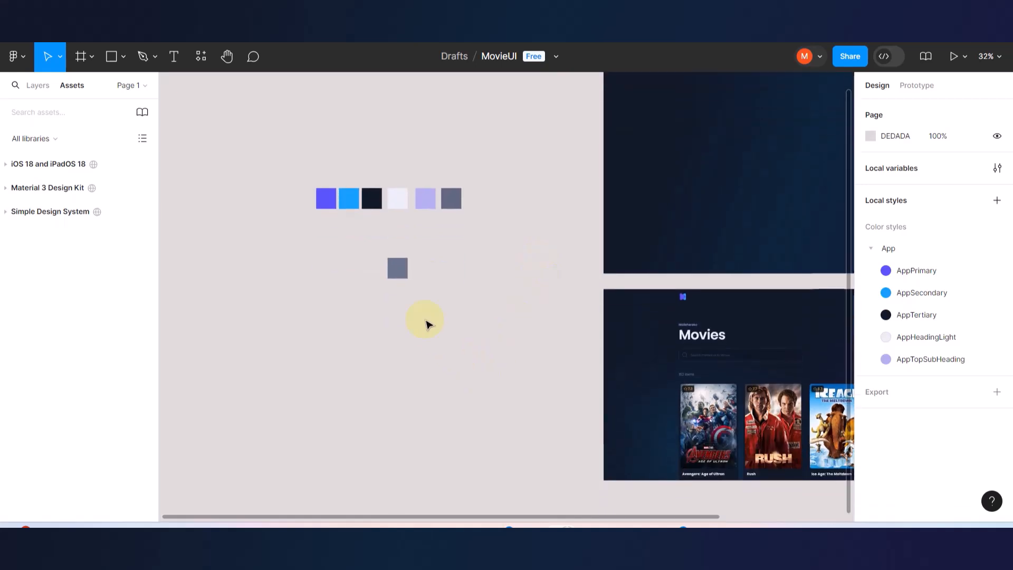
pyautogui.scroll(4, 422, 324)
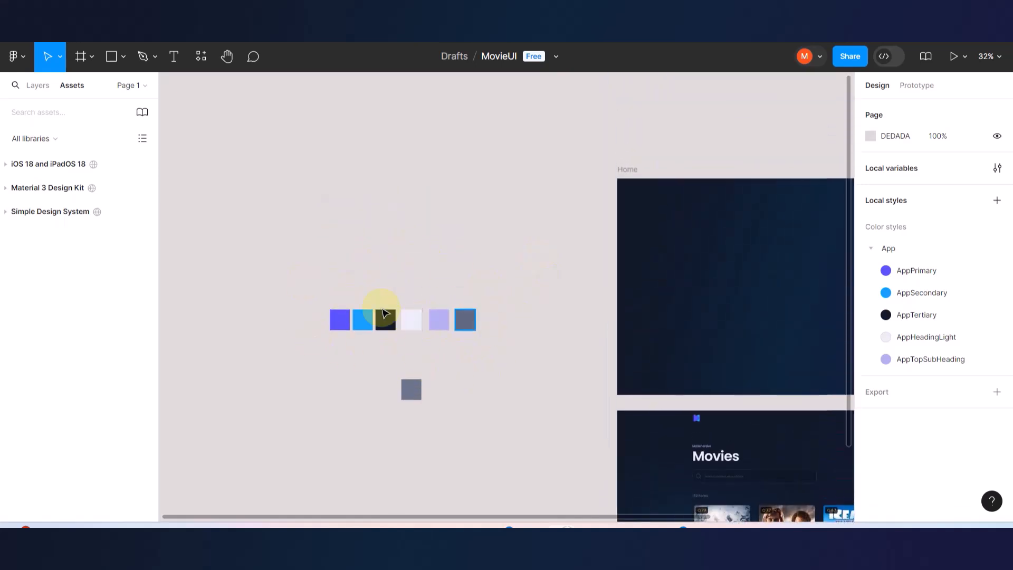
pyautogui.moveTo(478, 294); pyautogui.dragTo(332, 333)
pyautogui.scroll(-2, 483, 369)
pyautogui.click(484, 374)
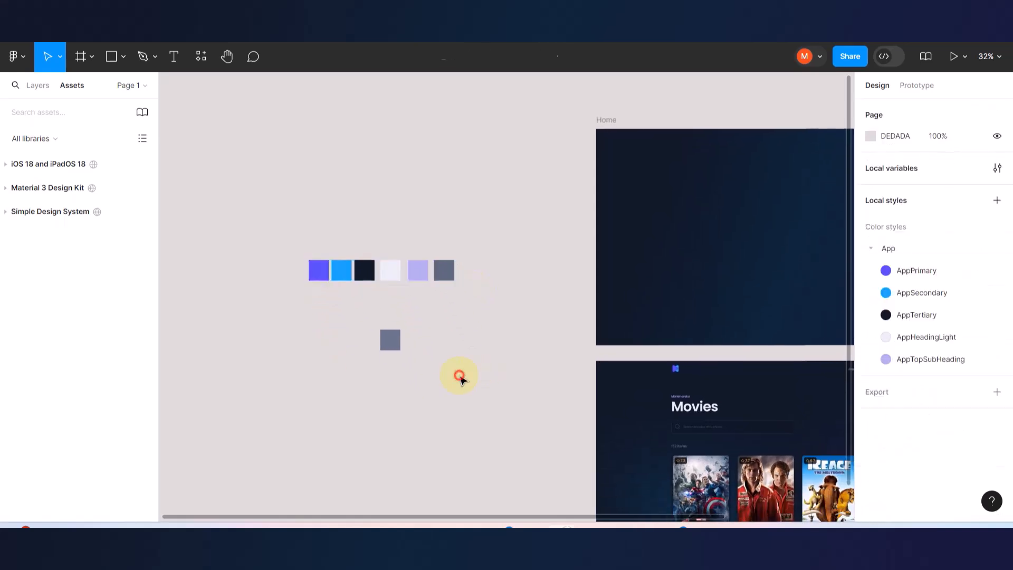
pyautogui.click(391, 342)
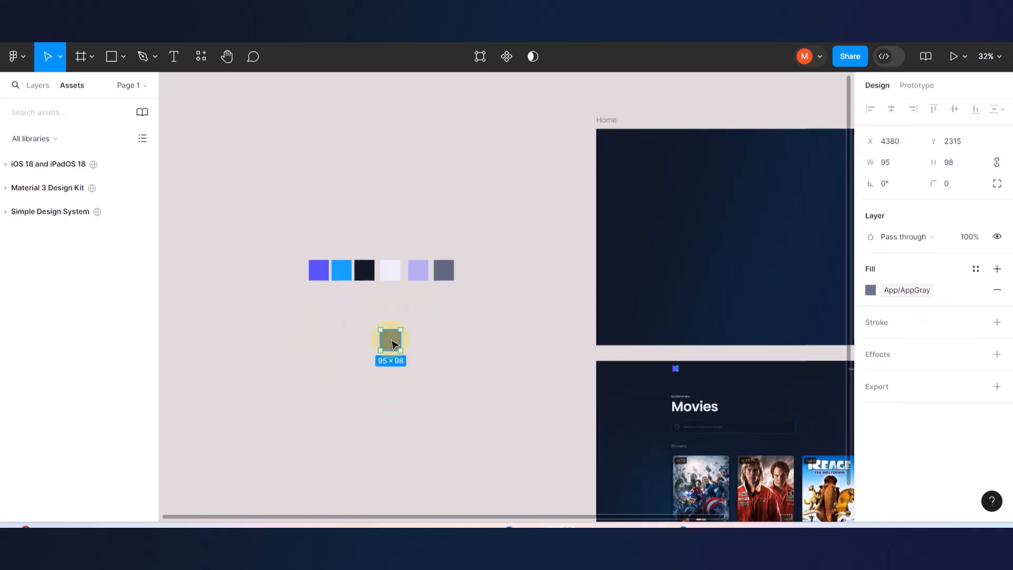
pyautogui.press('Delete')
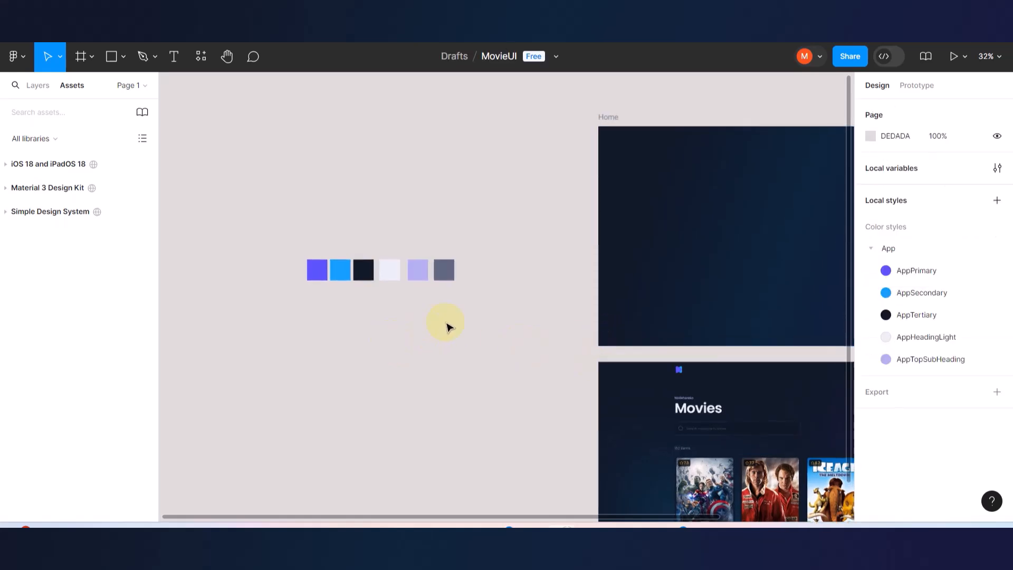
# - Move the row of six swatches down beside the Movies reference, to about X 4285, Y 2561
pyautogui.scroll(-3, 445, 327)
pyautogui.click(481, 232)
pyautogui.moveTo(429, 256); pyautogui.dragTo(278, 177)
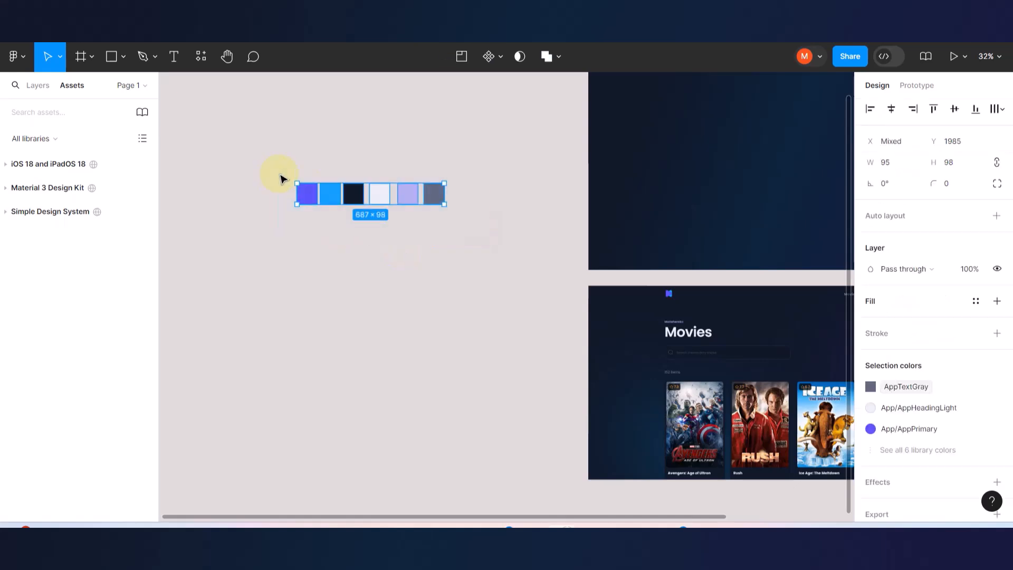
pyautogui.moveTo(339, 192); pyautogui.dragTo(393, 325)
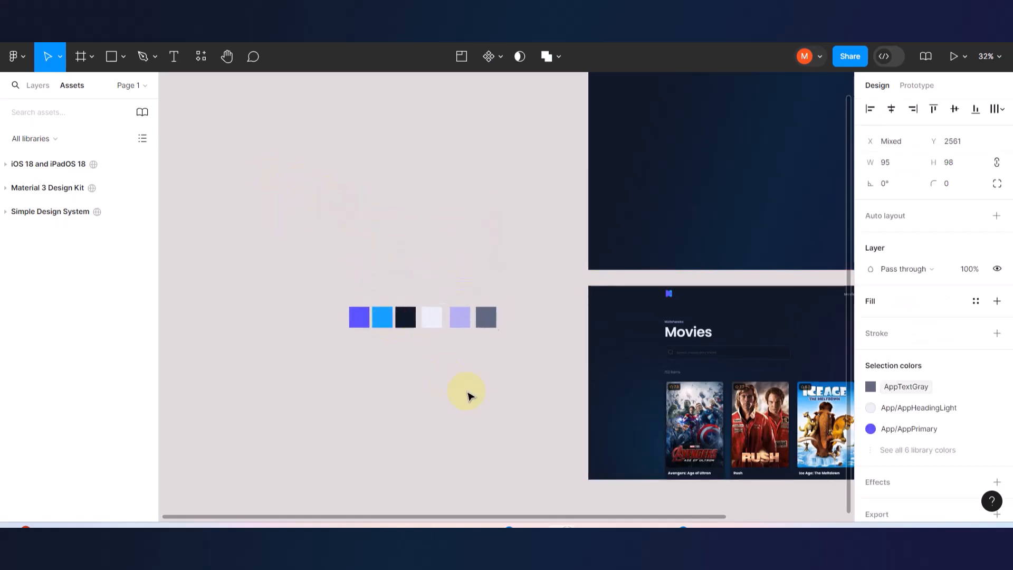
pyautogui.scroll(3, 493, 403)
pyautogui.click(534, 347)
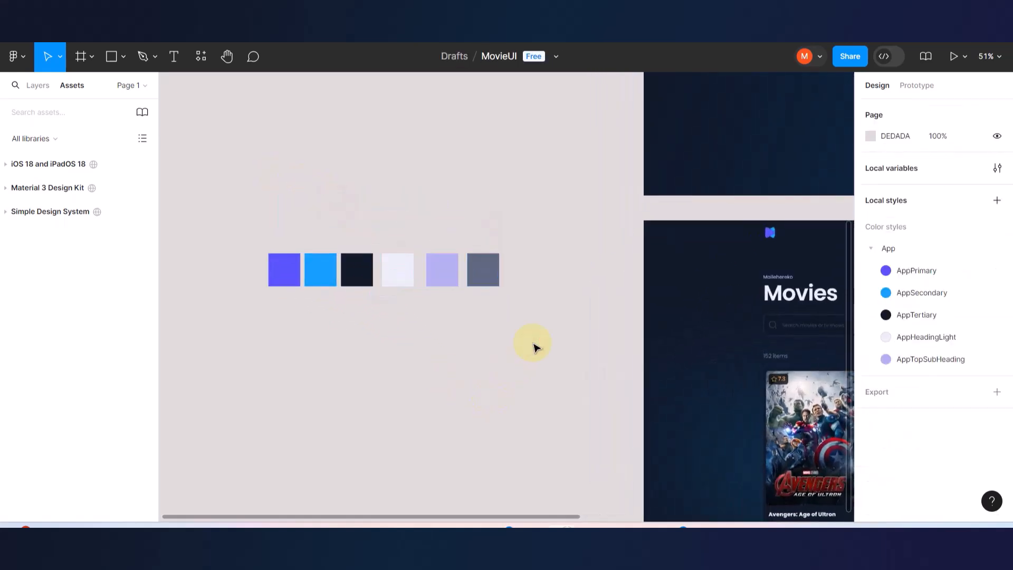
# - Check which colour styles are applied to the purple, blue, near-black and off-white swatches
pyautogui.click(282, 263)
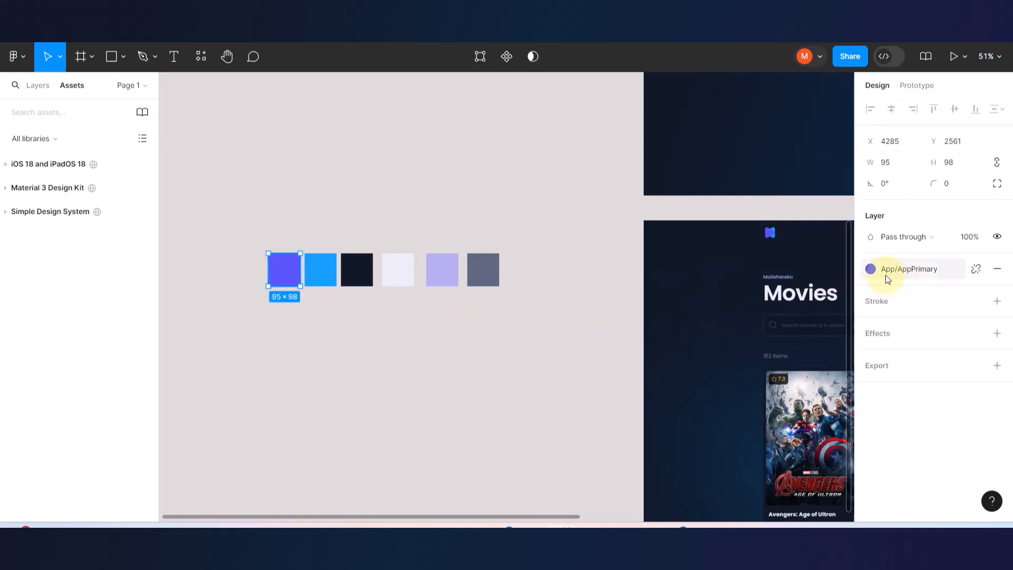
pyautogui.click(321, 272)
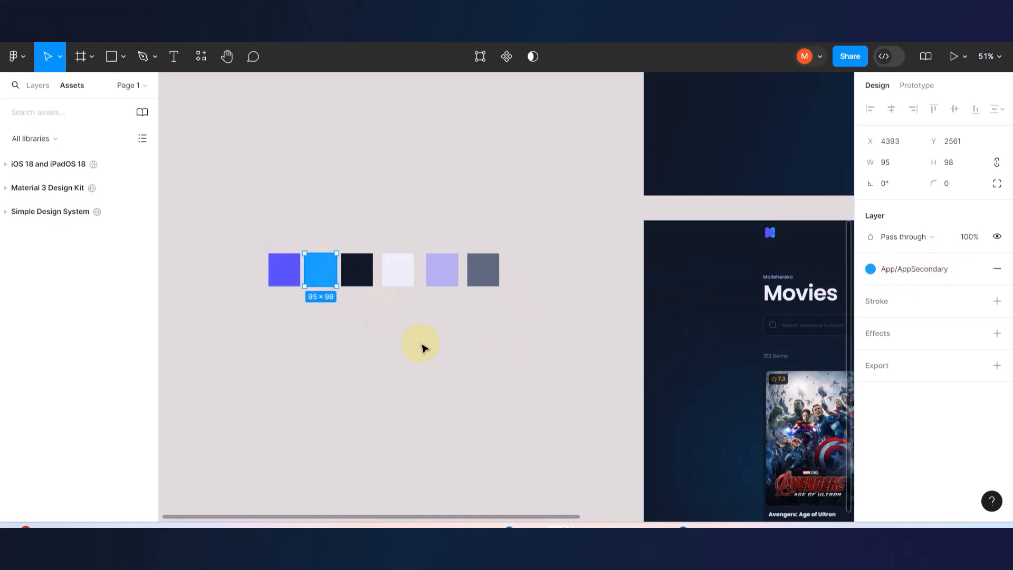
pyautogui.click(360, 272)
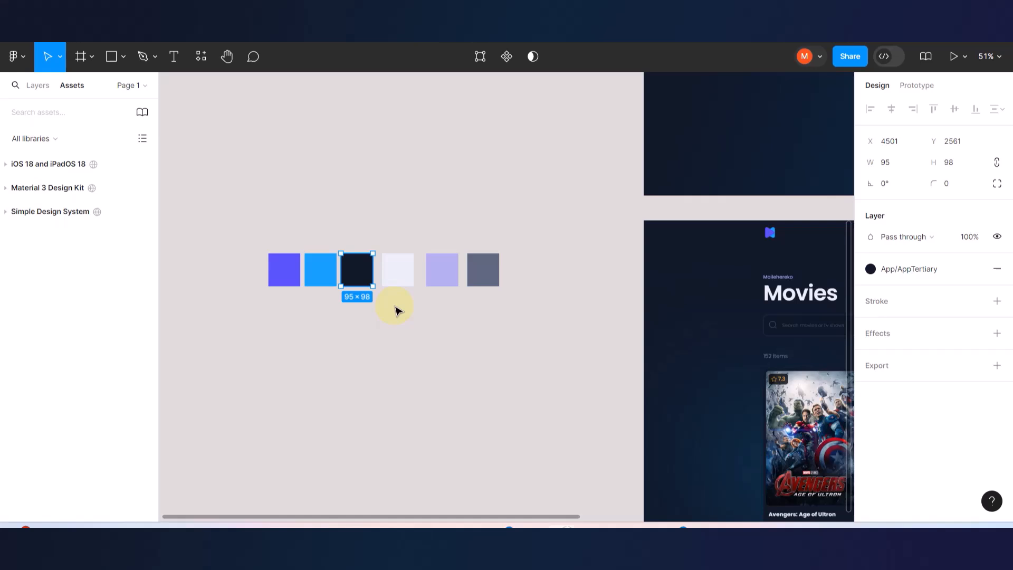
pyautogui.click(398, 278)
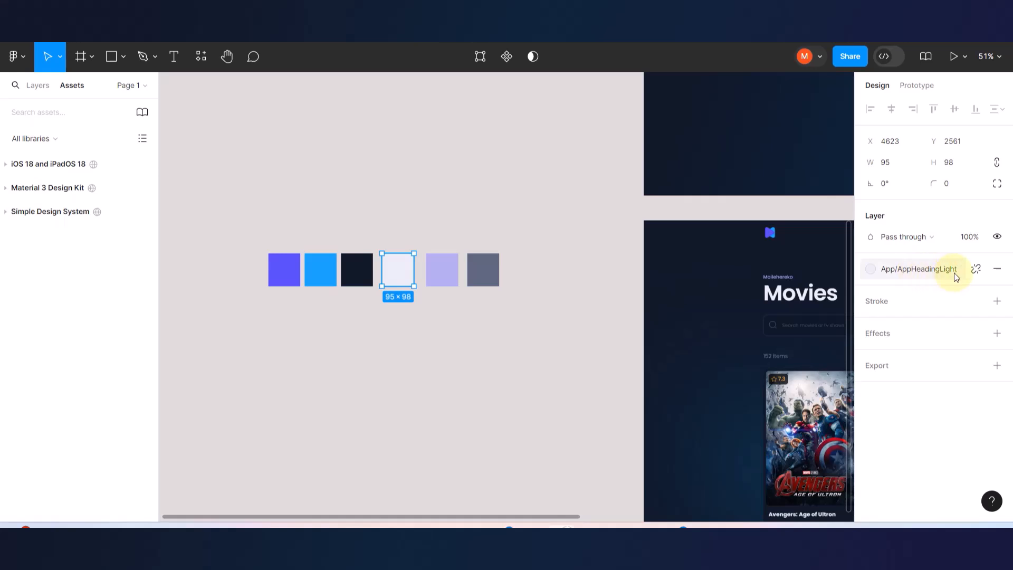
# - Examine the Movies heading and the Avengers: Age of Ultron card title in the reference to see where the heading colour is used
pyautogui.hscroll(3, 559, 310)
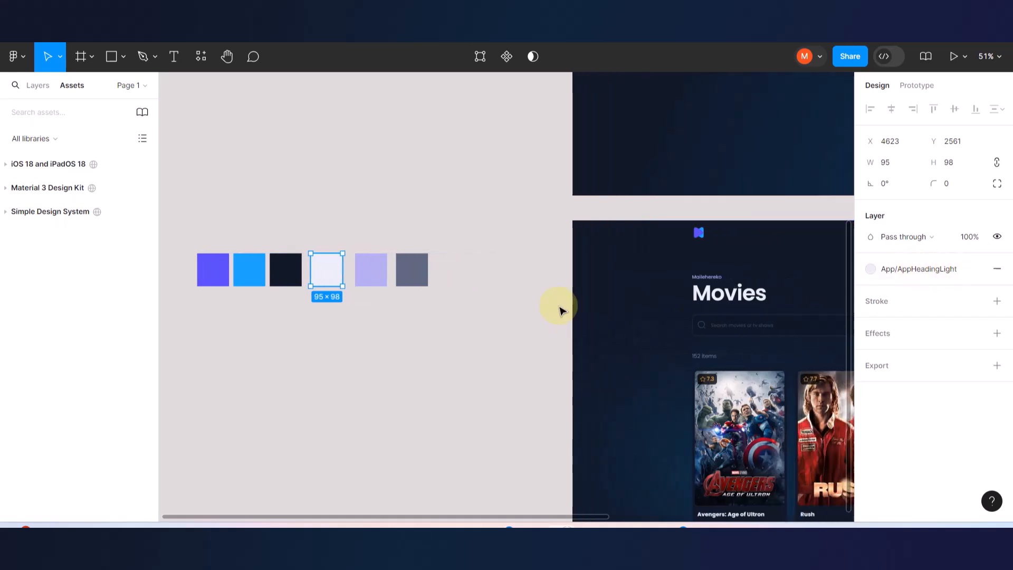
pyautogui.scroll(-2, 560, 310)
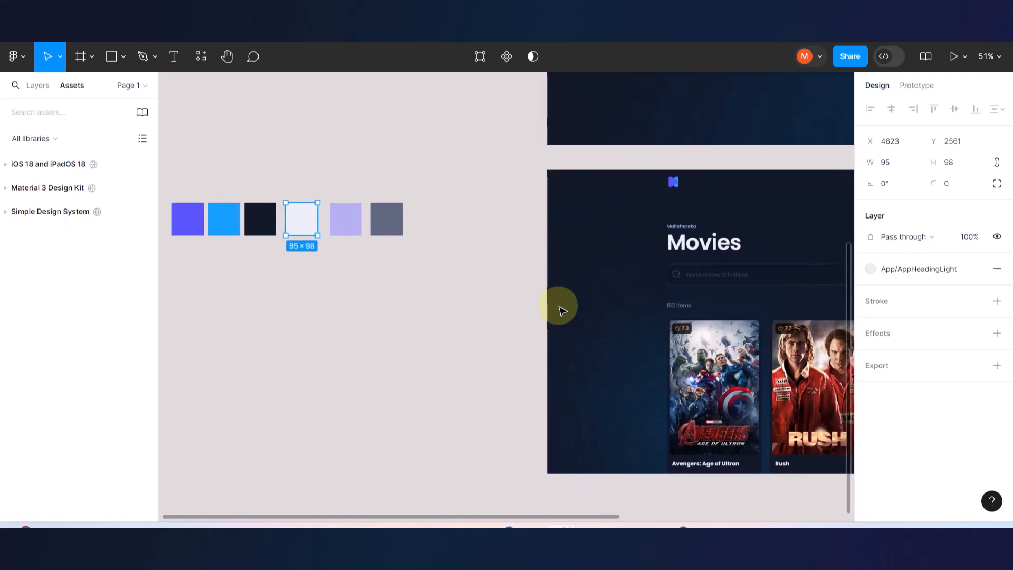
pyautogui.keyDown('ctrl'); pyautogui.scroll(-3, 560, 311); pyautogui.keyUp('ctrl')
pyautogui.hscroll(3, 560, 308)
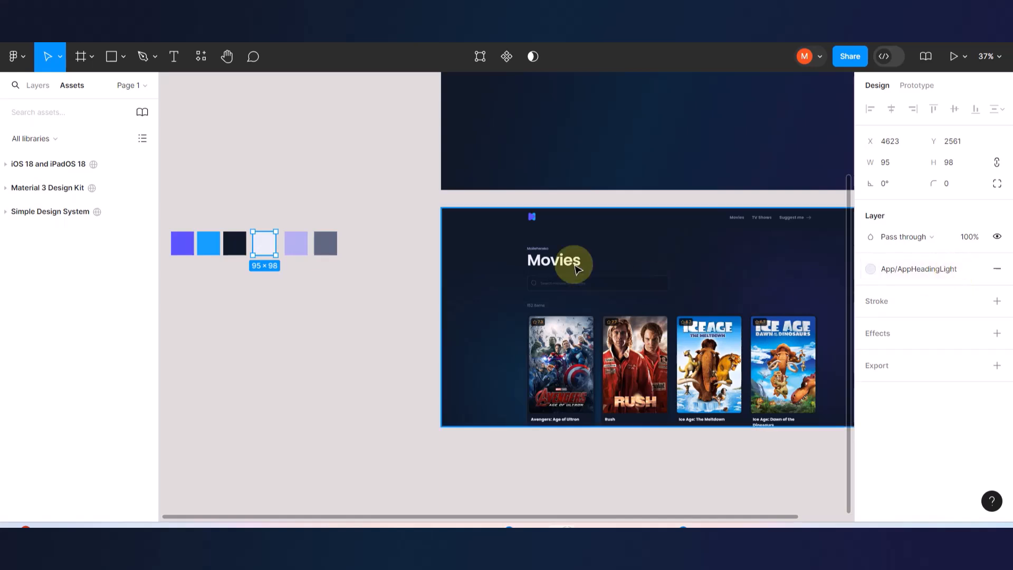
pyautogui.scroll(5, 559, 376)
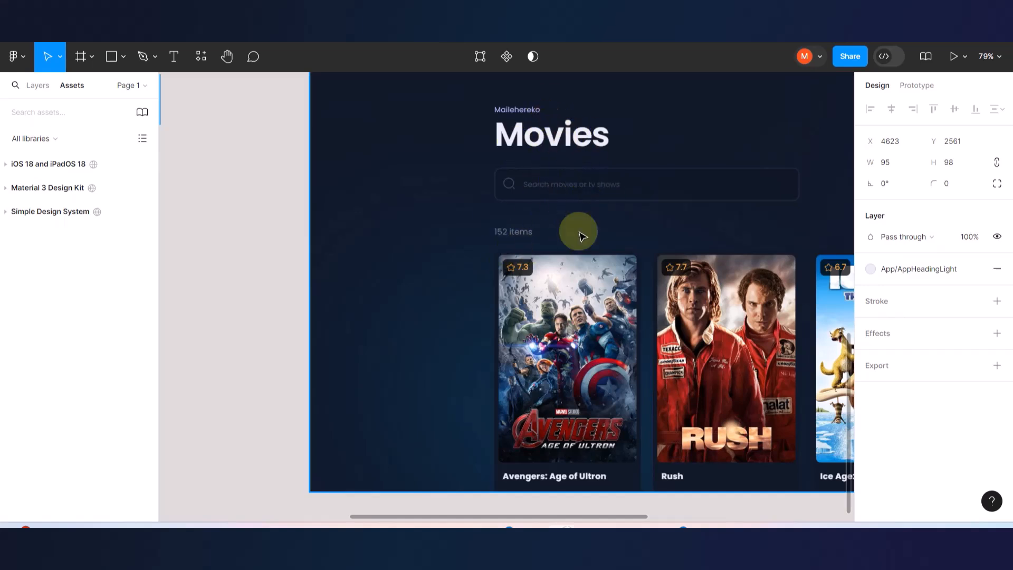
pyautogui.scroll(-4, 583, 337)
pyautogui.scroll(6, 583, 350)
pyautogui.scroll(4, 584, 351)
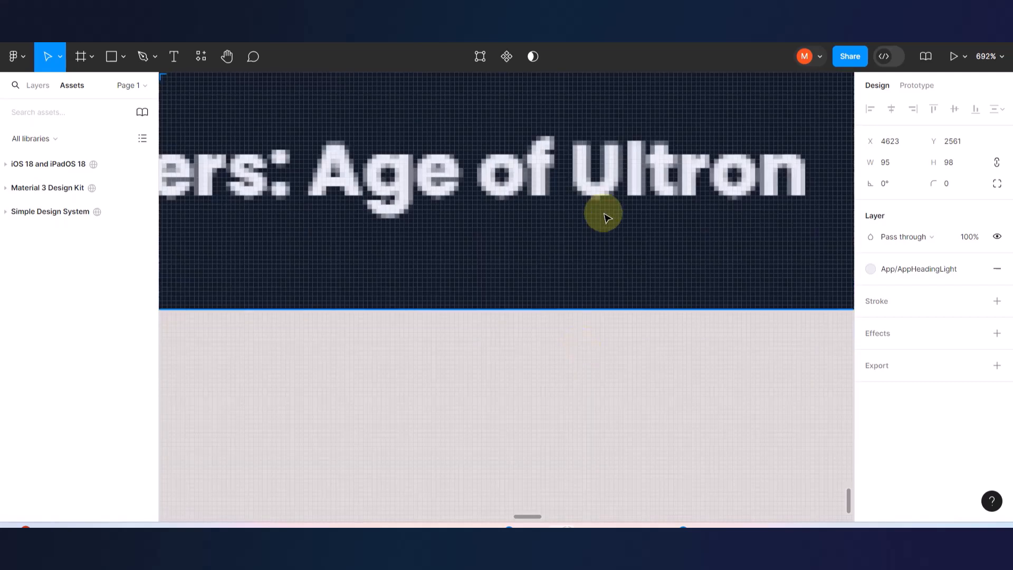
pyautogui.scroll(-1, 644, 260)
pyautogui.scroll(-8, 643, 258)
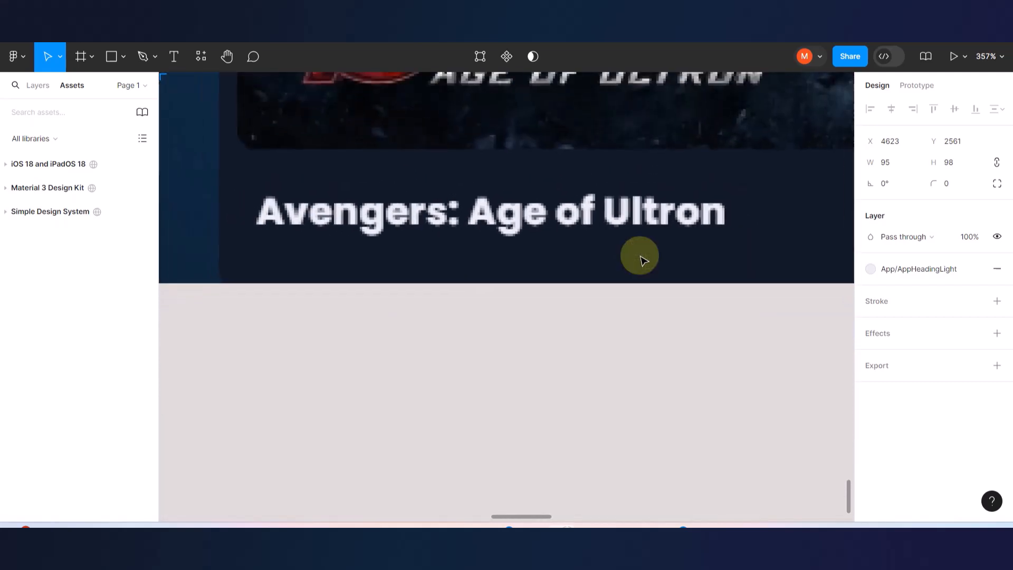
pyautogui.scroll(2, 623, 256)
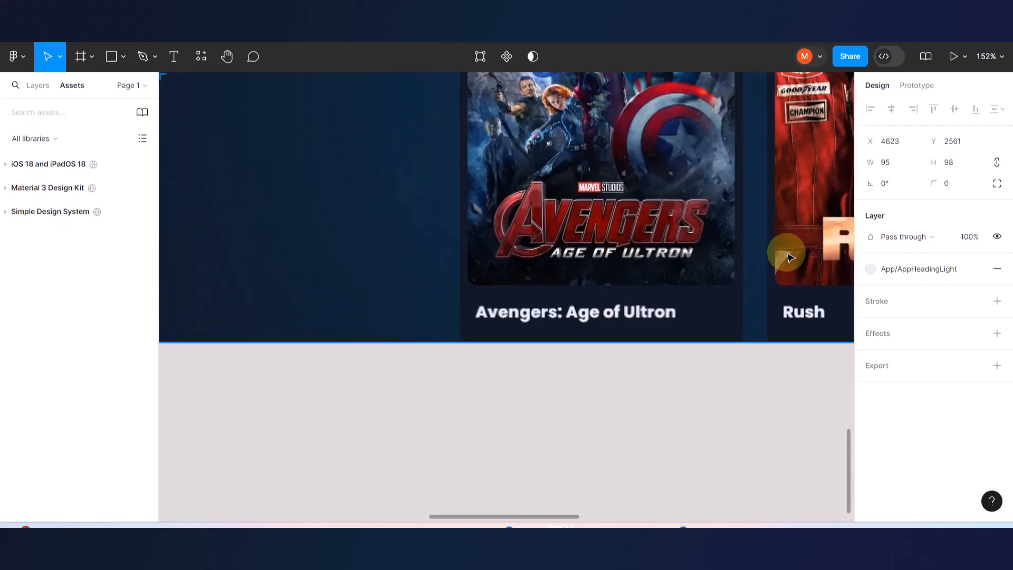
# - Examine the Movies heading, movie card titles and navigation links in the reference as places where the light heading colour applies
pyautogui.scroll(-5, 667, 327)
pyautogui.scroll(-3, 614, 317)
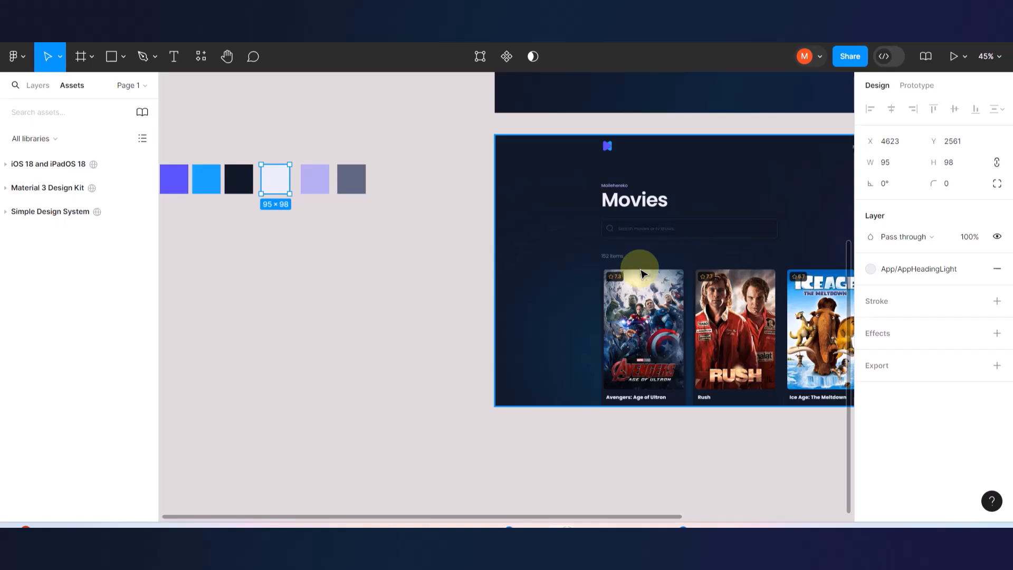
pyautogui.hscroll(3, 643, 272)
pyautogui.scroll(-2, 642, 273)
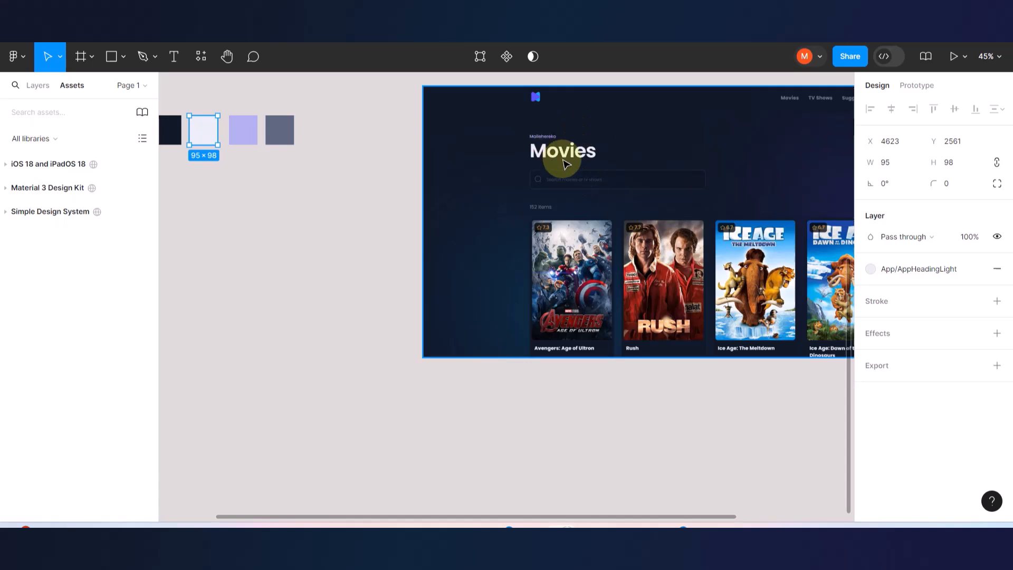
pyautogui.hscroll(5, 565, 164)
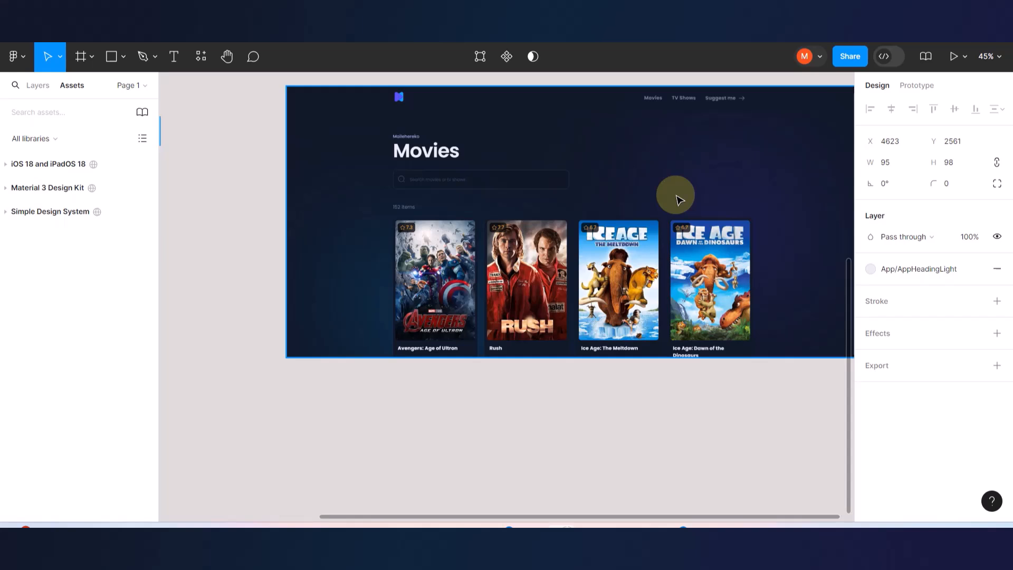
pyautogui.hscroll(-3, 679, 199)
pyautogui.hscroll(-3, 679, 199)
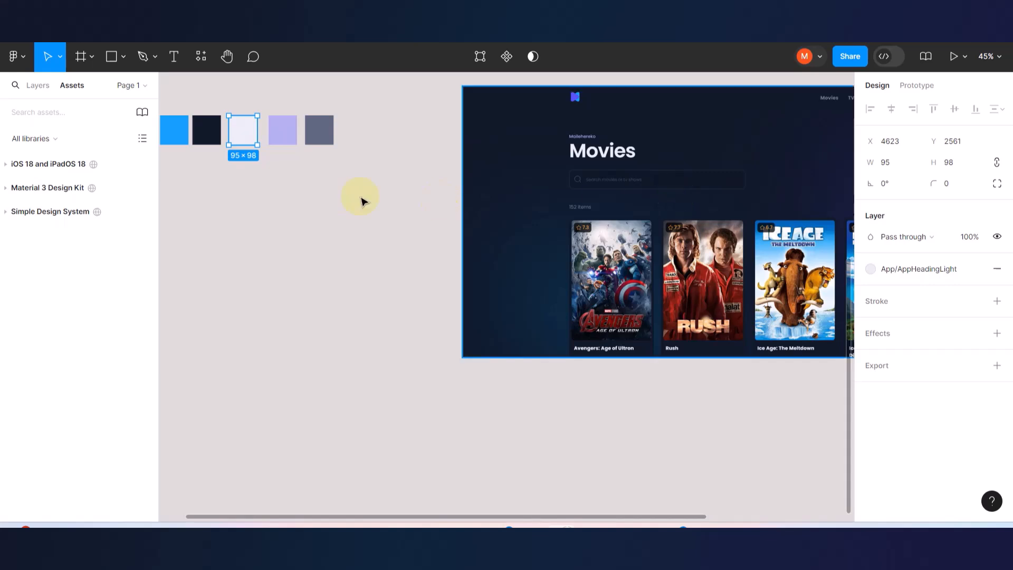
# - Check the lavender swatch's colour style and examine the small subheading above the Movies heading in the reference
pyautogui.click(284, 133)
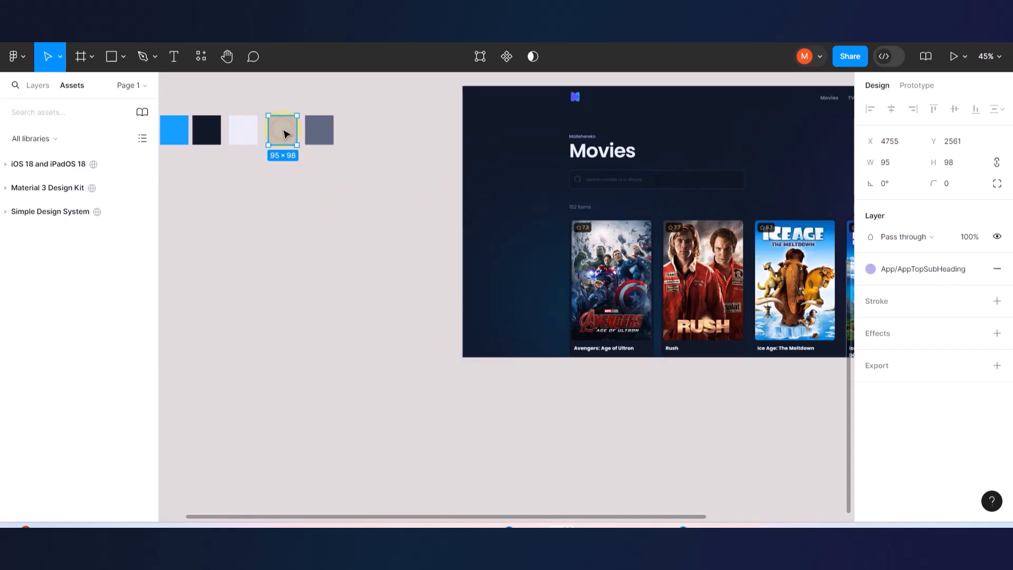
pyautogui.scroll(10, 593, 140)
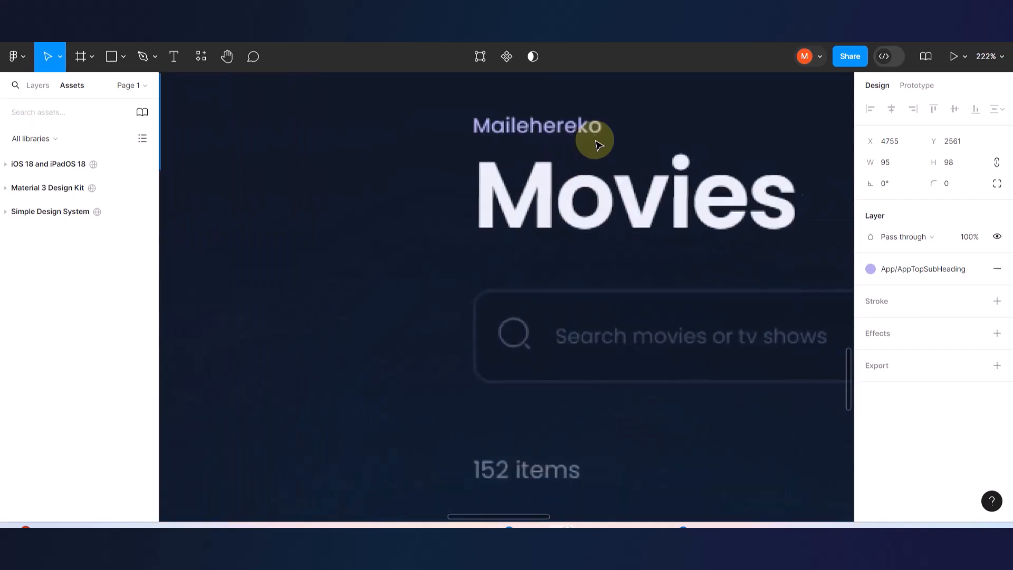
pyautogui.scroll(-5, 560, 148)
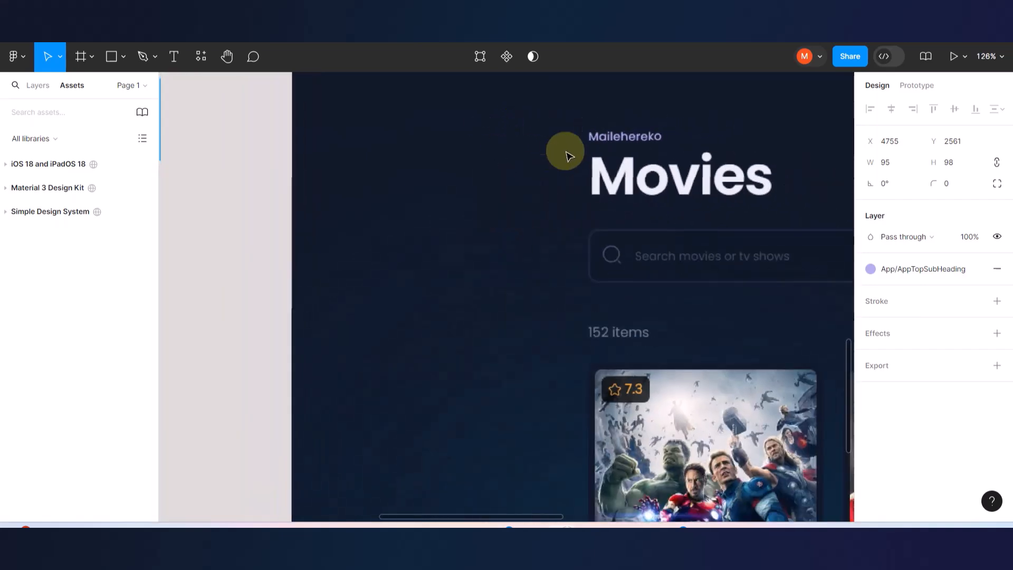
pyautogui.scroll(-4, 451, 171)
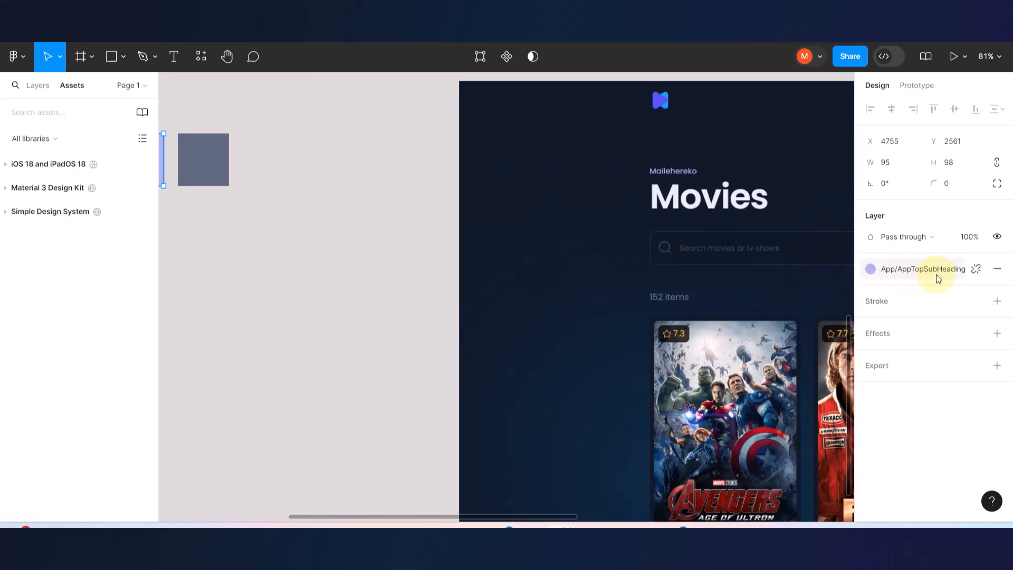
pyautogui.scroll(6, 673, 169)
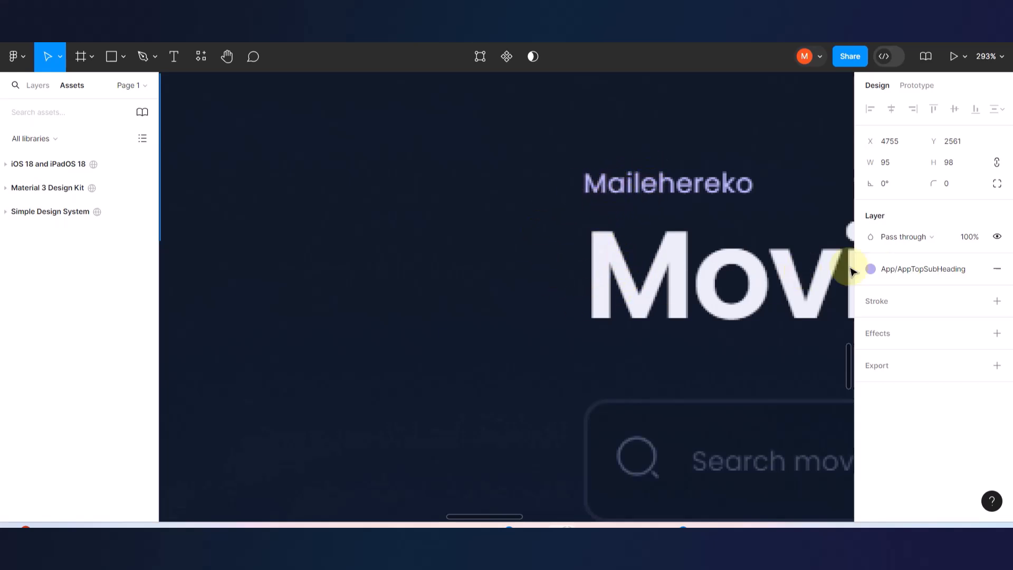
pyautogui.scroll(-2, 659, 312)
pyautogui.scroll(-5, 662, 312)
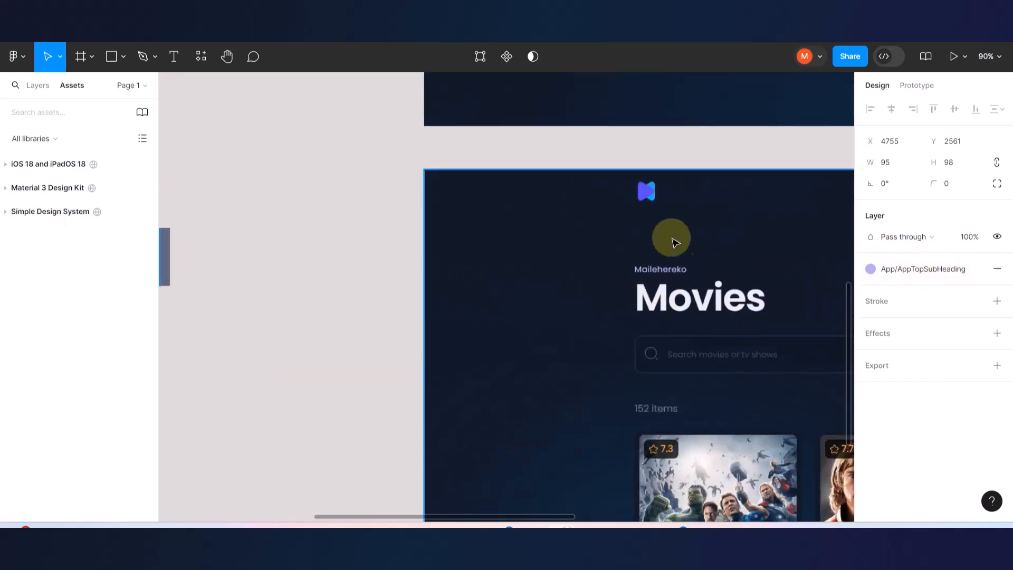
pyautogui.scroll(-4, 666, 277)
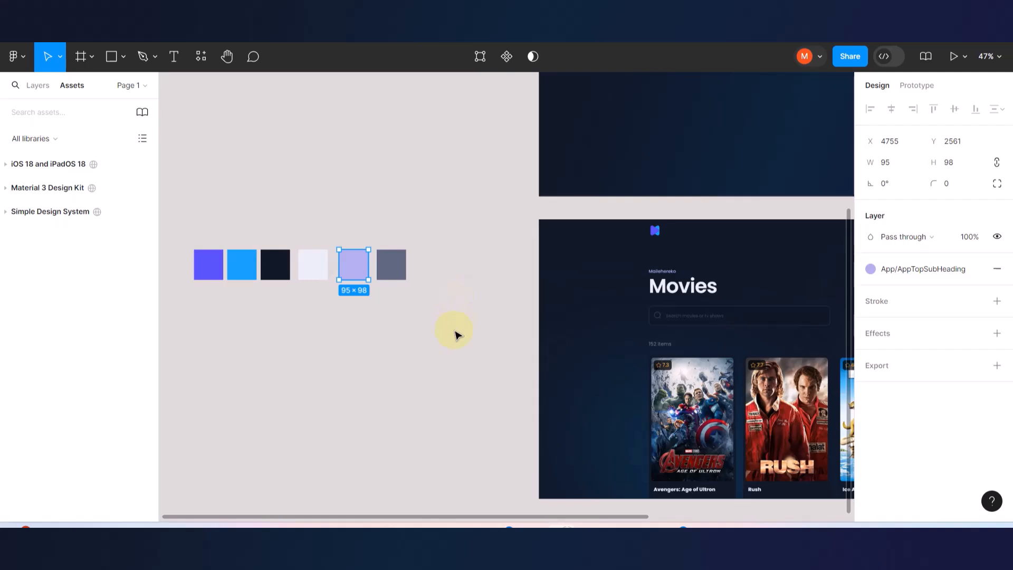
# - Check the grey swatch's colour and examine the item count text above the movie cards
pyautogui.click(391, 261)
pyautogui.scroll(5, 689, 344)
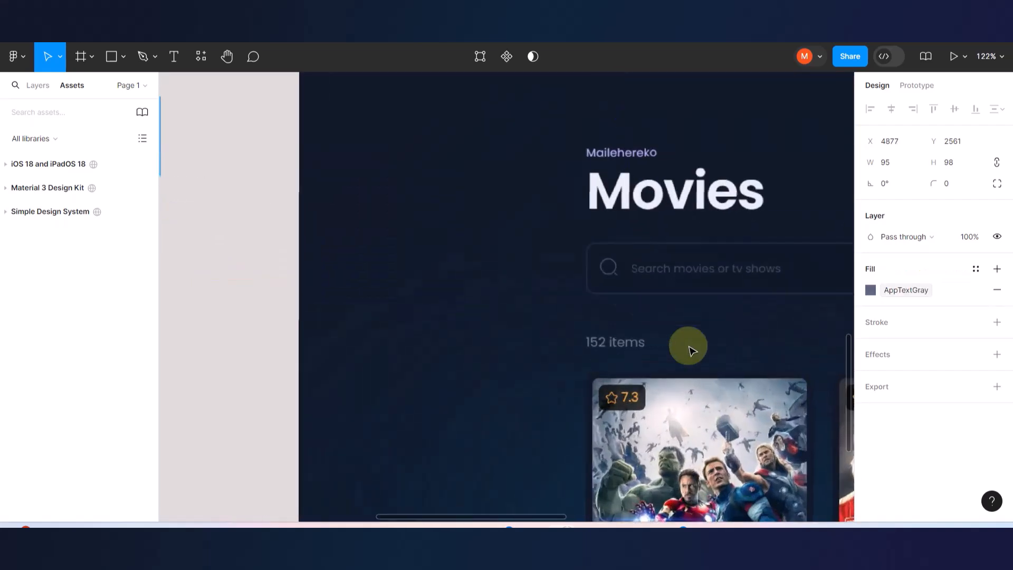
pyautogui.scroll(4, 690, 348)
pyautogui.scroll(-8, 689, 346)
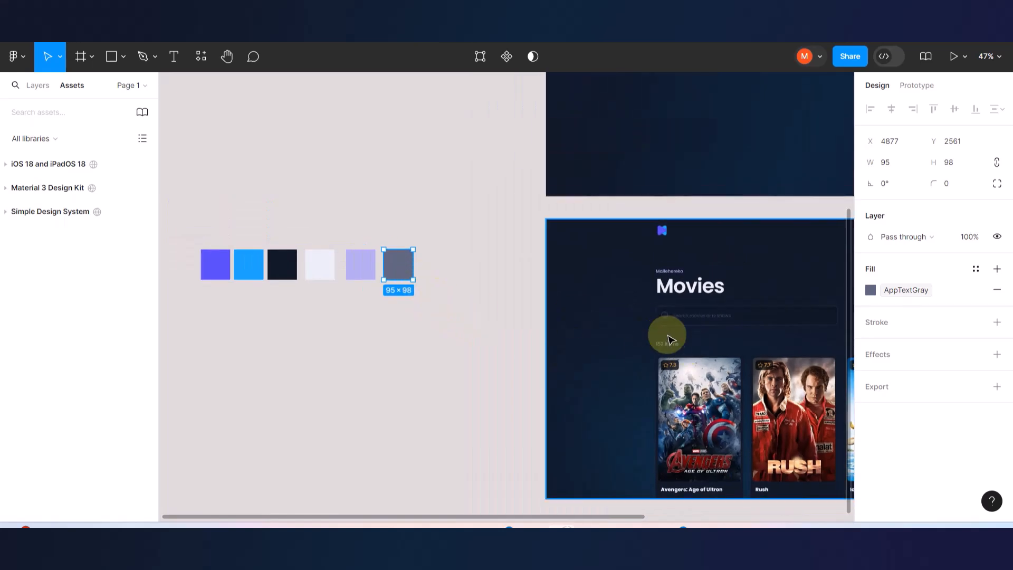
# - Hold the grey swatch beside the item count text for comparison, and return it to the end of the swatch row at X 4873, Y 2561
pyautogui.click(399, 263)
pyautogui.moveTo(399, 262); pyautogui.dragTo(664, 348)
pyautogui.scroll(10, 664, 349)
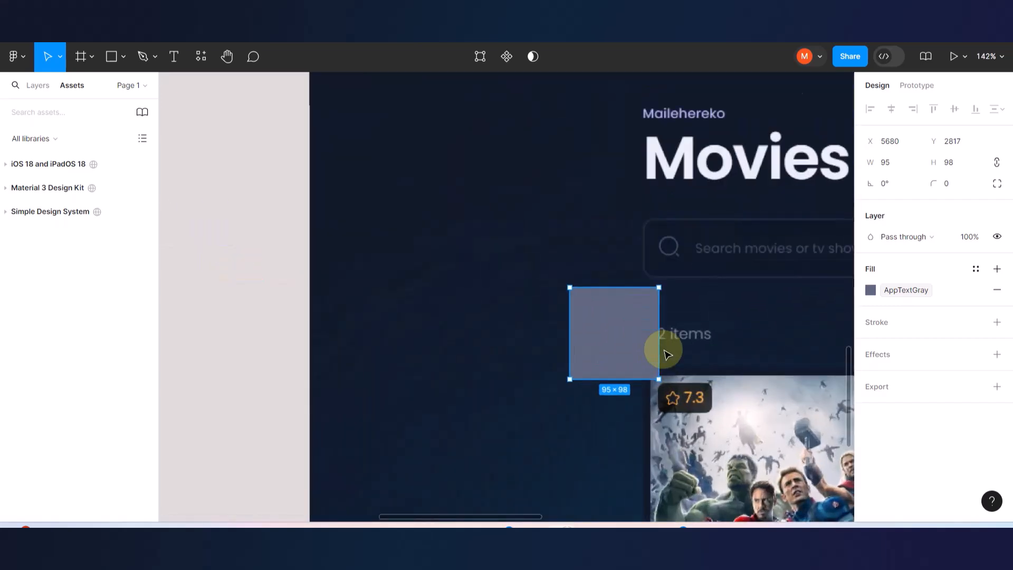
pyautogui.moveTo(603, 285)
pyautogui.mouseDown()
pyautogui.moveTo(618, 288)
pyautogui.moveTo(600, 292)
pyautogui.mouseUp()
pyautogui.scroll(-5, 601, 292)
pyautogui.scroll(-6, 601, 291)
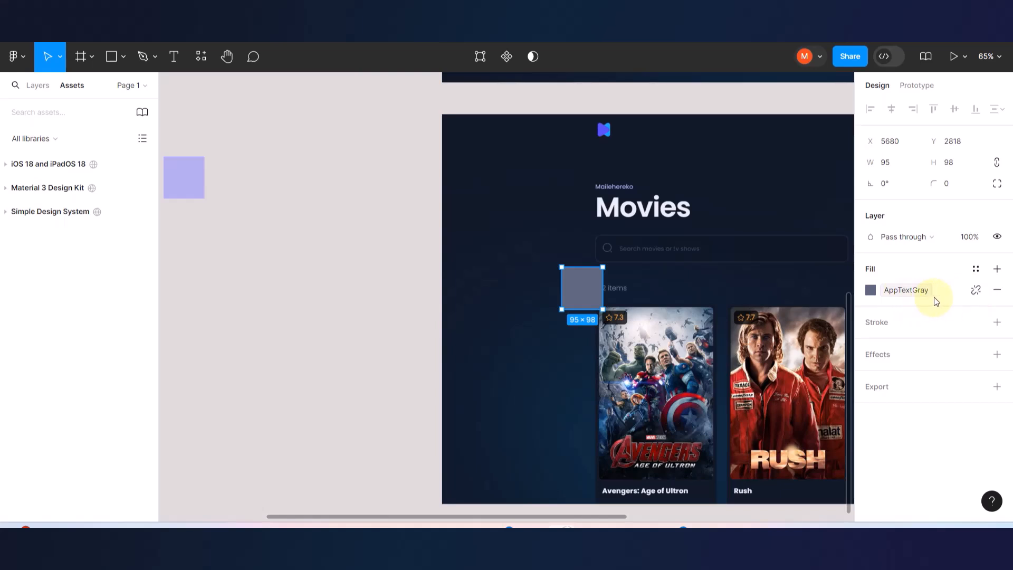
pyautogui.moveTo(564, 283); pyautogui.dragTo(234, 177)
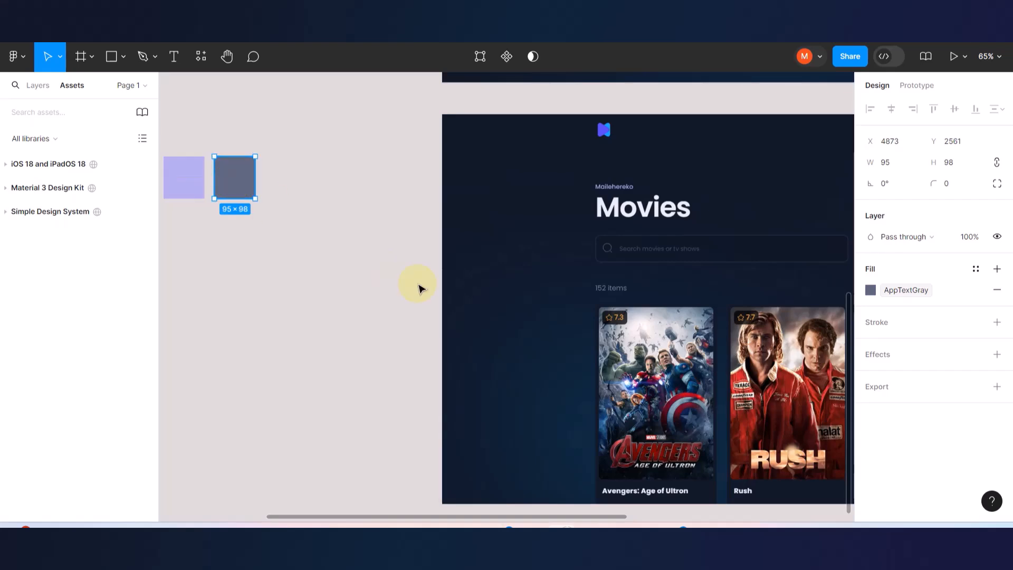
# - Examine the search field, item count and navigation links in the Movies reference for uses of the grey text colour
pyautogui.scroll(-3, 417, 285)
pyautogui.scroll(-2, 417, 285)
pyautogui.scroll(5, 527, 203)
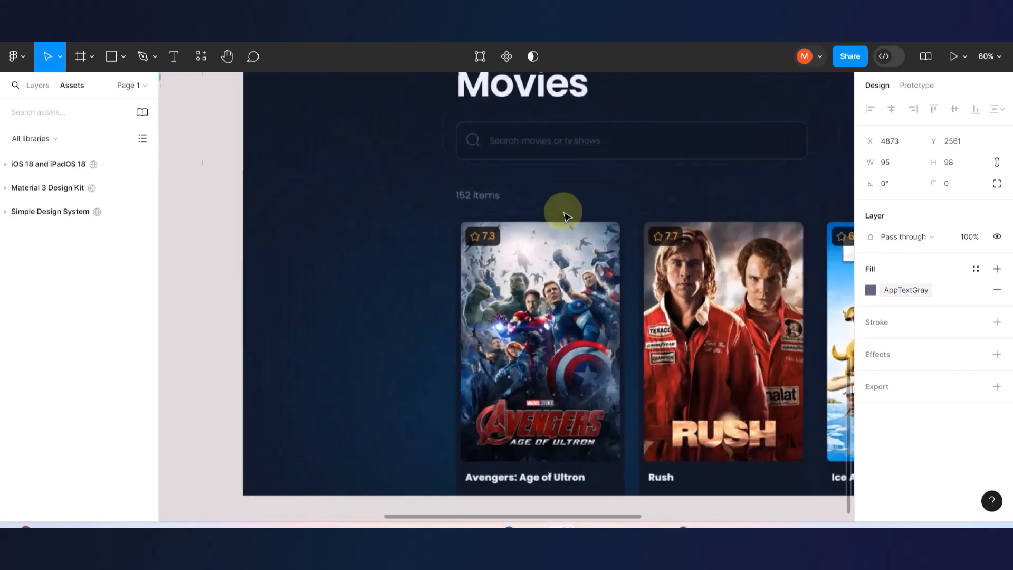
pyautogui.scroll(-5, 776, 165)
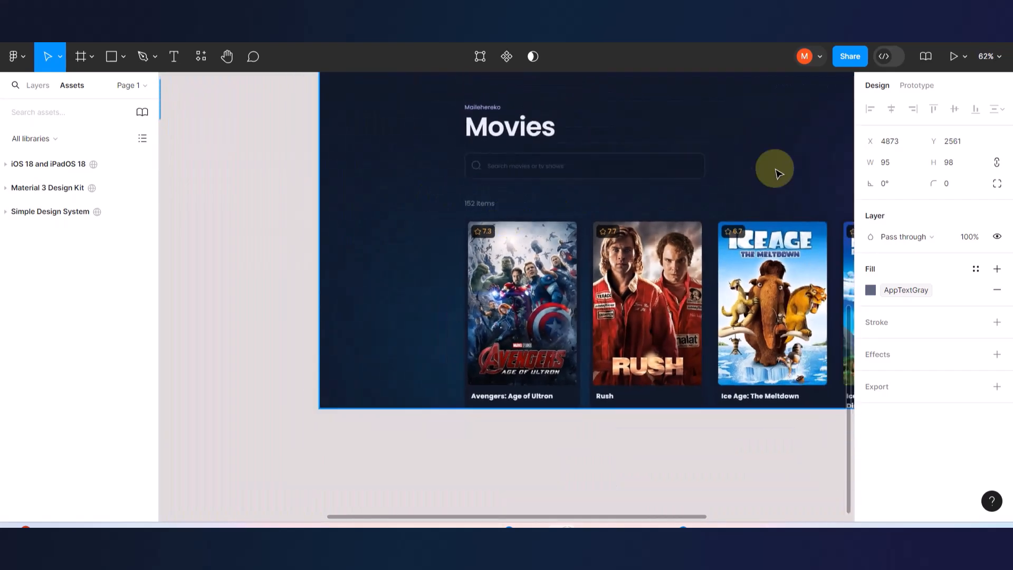
pyautogui.scroll(3, 776, 169)
pyautogui.scroll(5, 731, 200)
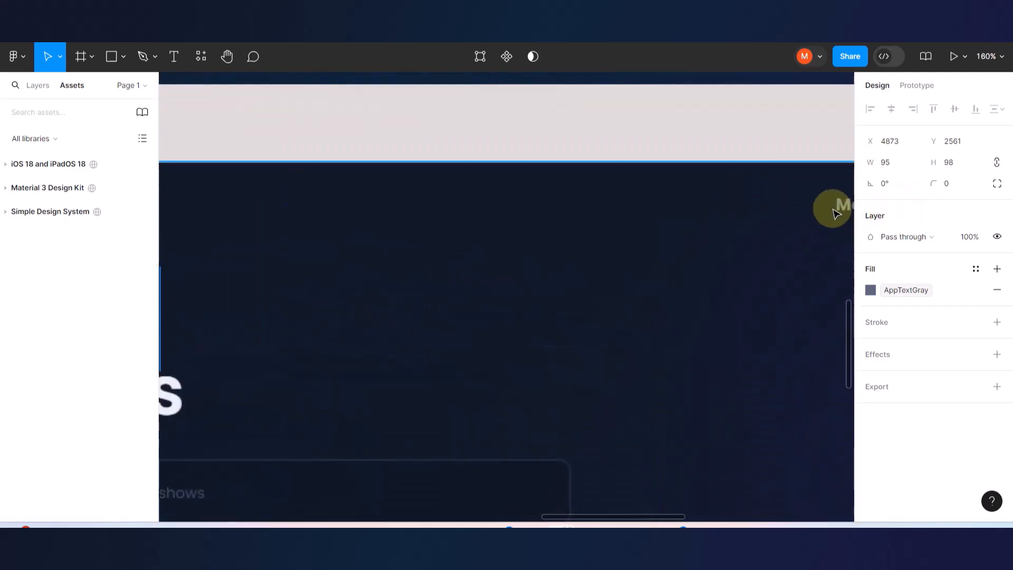
pyautogui.scroll(-4, 832, 208)
pyautogui.scroll(-2, 574, 267)
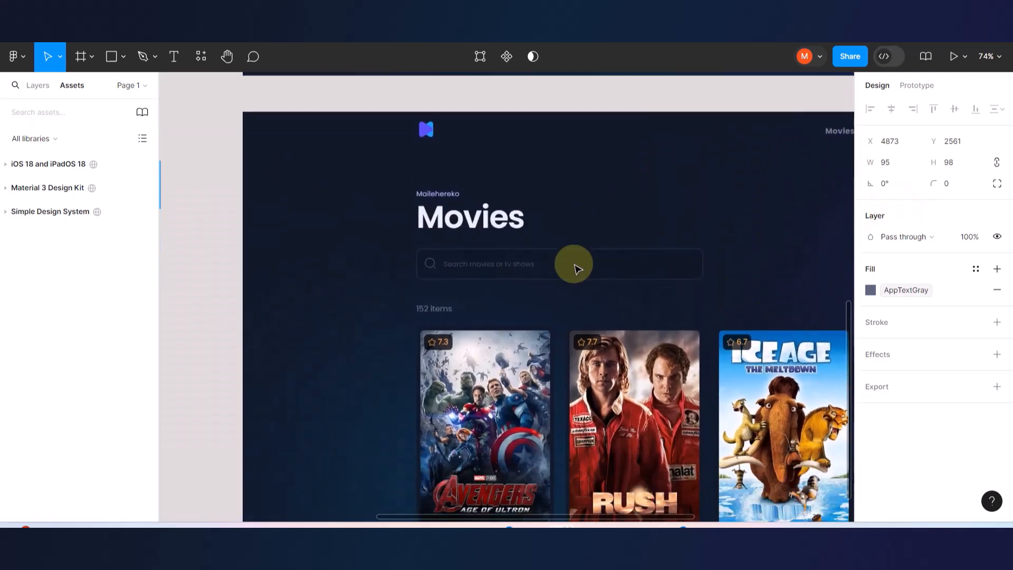
pyautogui.scroll(-3, 593, 272)
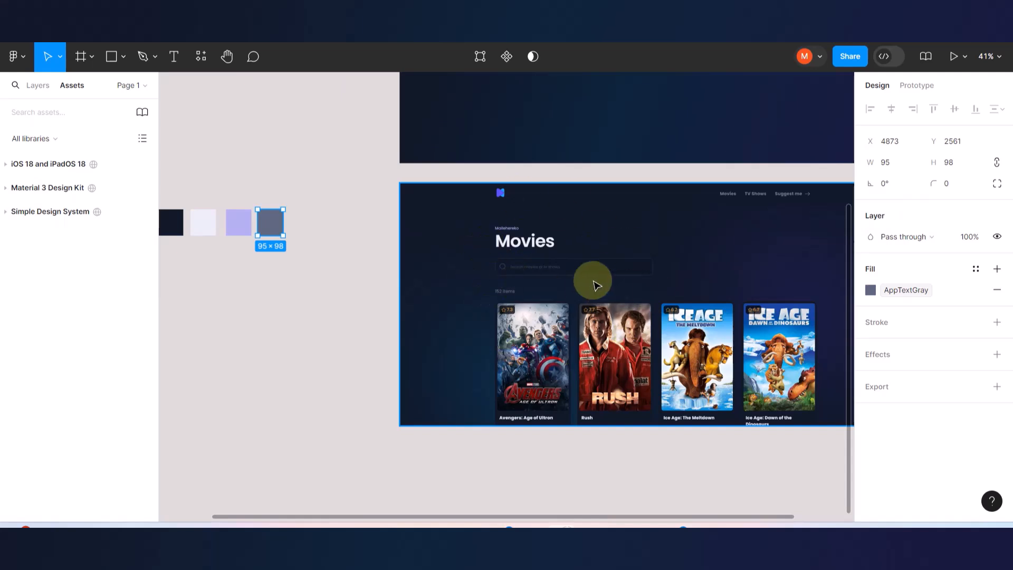
pyautogui.hscroll(-5, 359, 280)
pyautogui.click(505, 254)
pyautogui.click(458, 218)
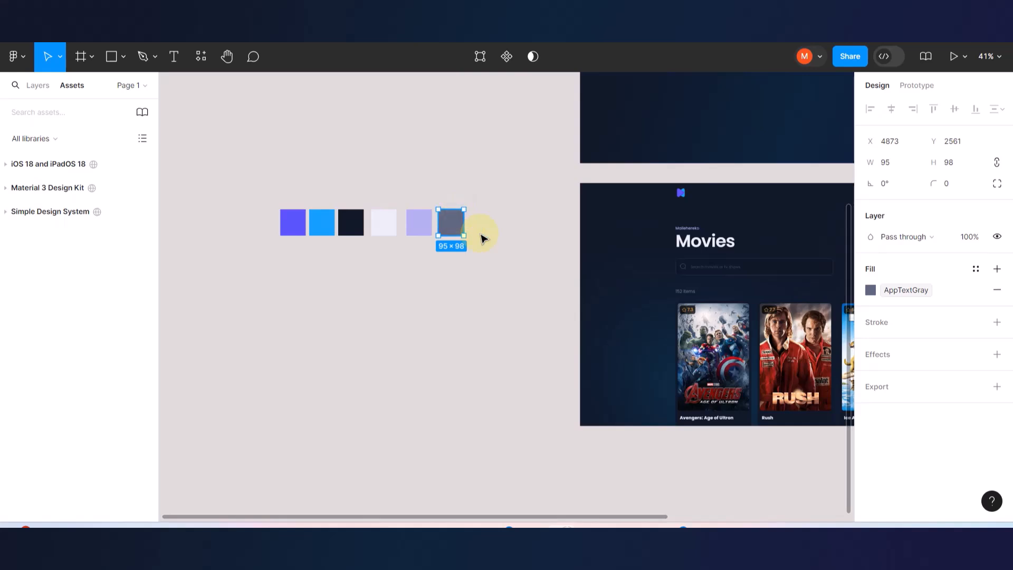
pyautogui.hscroll(5, 483, 238)
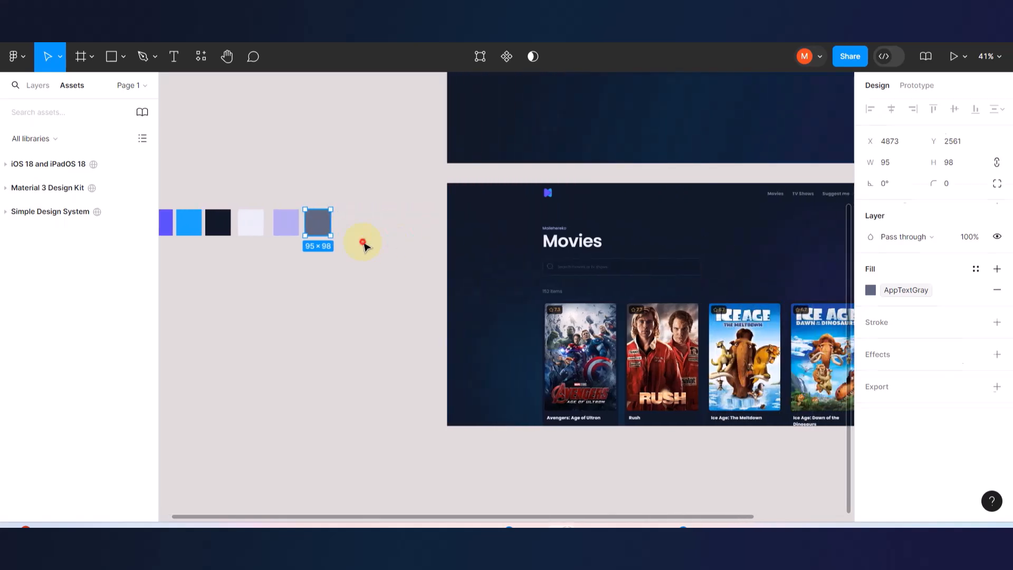
# - Draw a 95 × 98 rectangle and place it after the grey swatch at the end of the row, at X 4987, Y 2561
pyautogui.click(362, 242)
pyautogui.click(118, 63)
pyautogui.scroll(5, 355, 217)
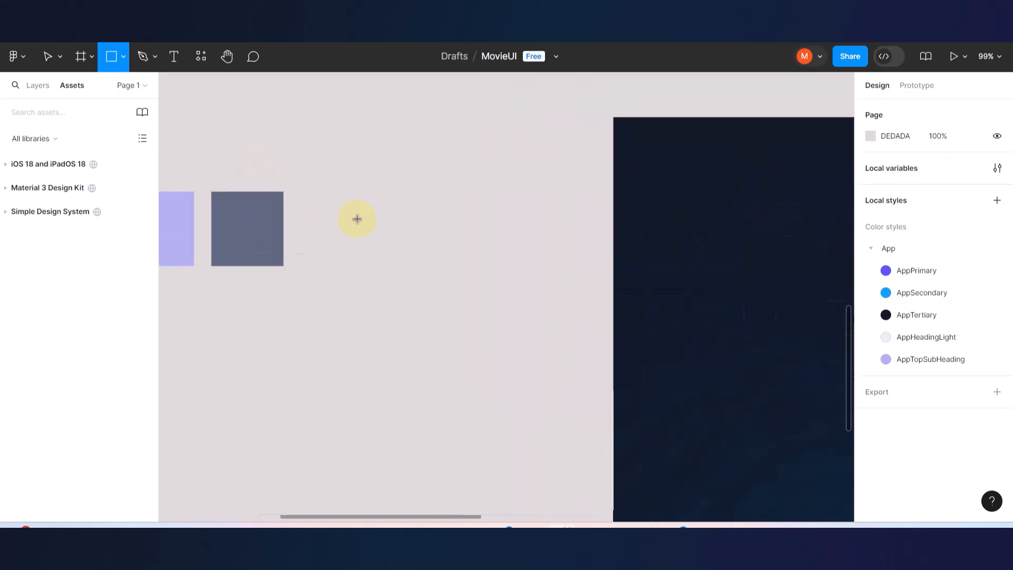
pyautogui.moveTo(198, 191); pyautogui.dragTo(276, 273)
pyautogui.moveTo(238, 229); pyautogui.dragTo(340, 233)
pyautogui.scroll(-2, 340, 234)
pyautogui.scroll(-5, 341, 234)
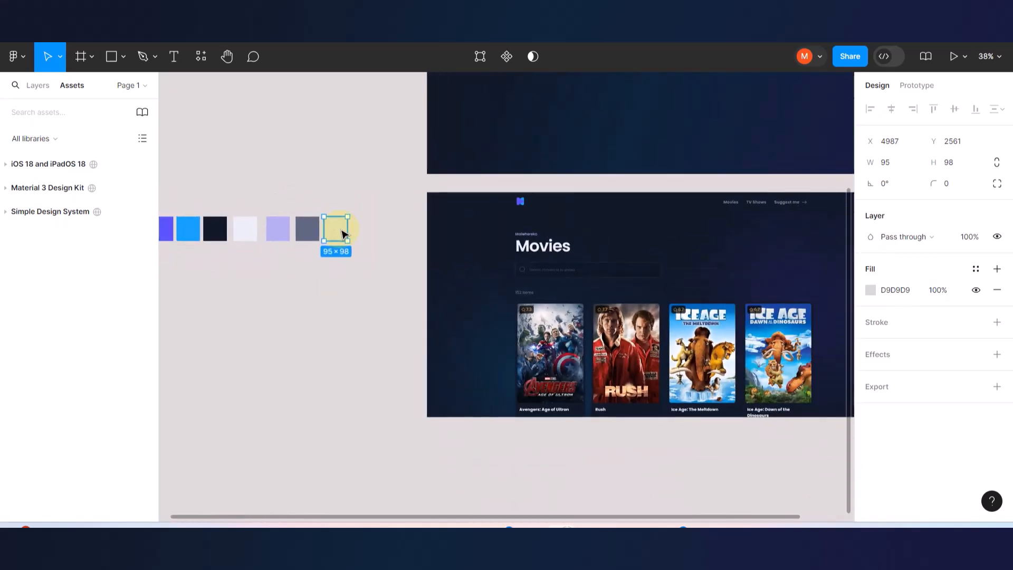
# - Fill the new square with the colour 20283E sampled from the search field's border in the Movies reference
pyautogui.click(870, 290)
pyautogui.click(715, 364)
pyautogui.scroll(9, 590, 272)
pyautogui.scroll(4, 335, 210)
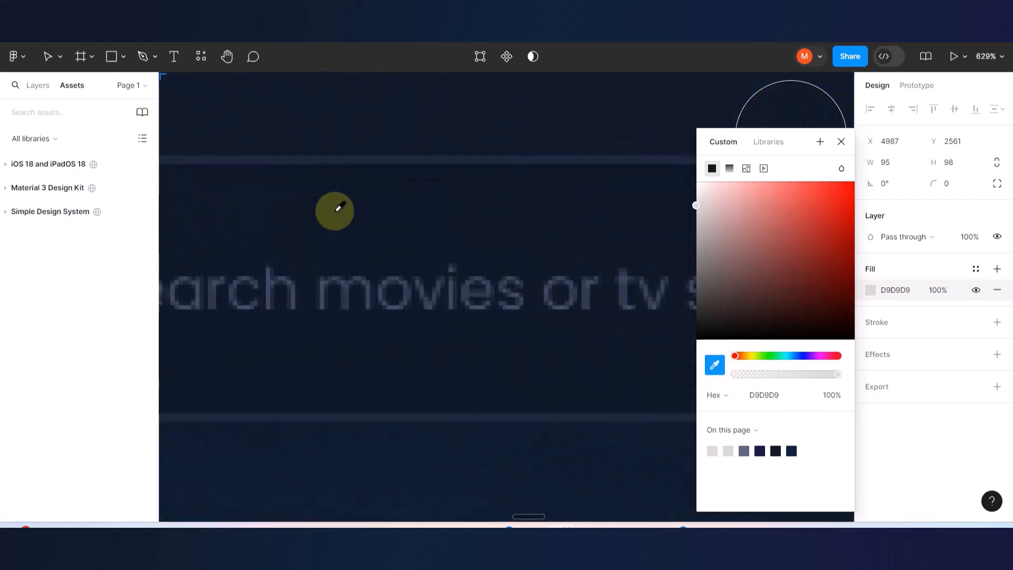
pyautogui.scroll(4, 335, 211)
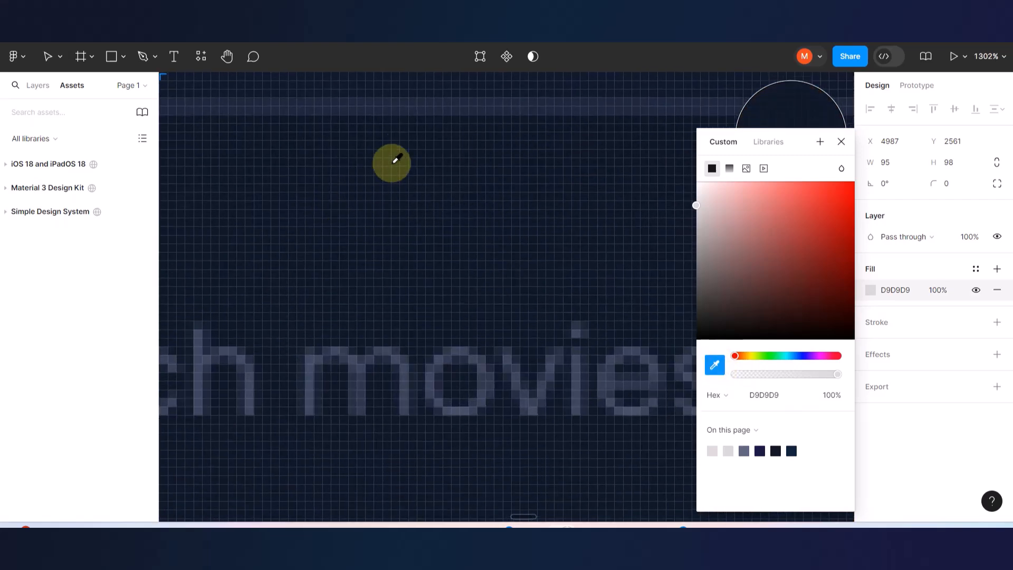
pyautogui.click(405, 102)
pyautogui.scroll(-10, 579, 203)
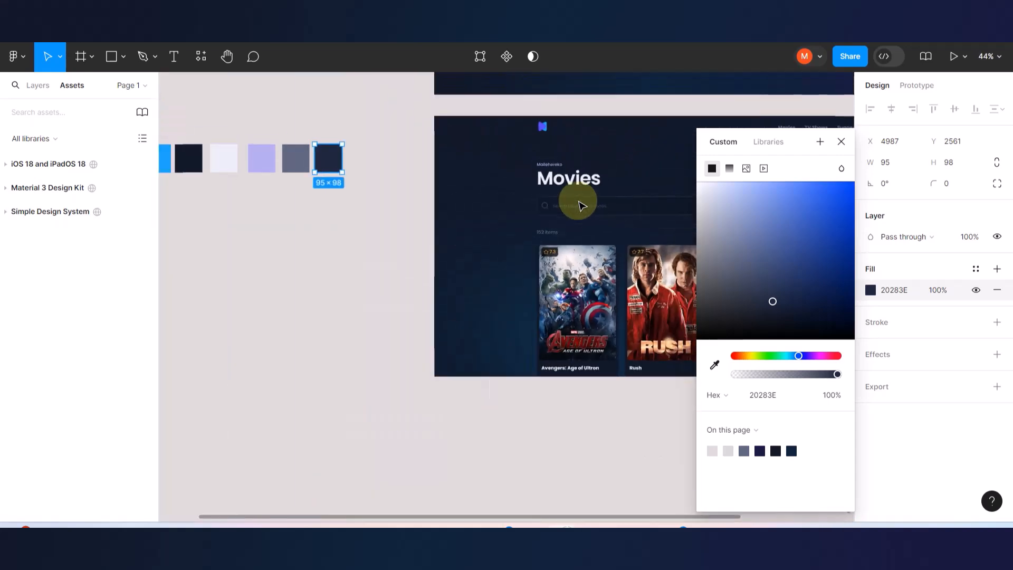
pyautogui.hscroll(-3, 385, 219)
pyautogui.scroll(5, 455, 157)
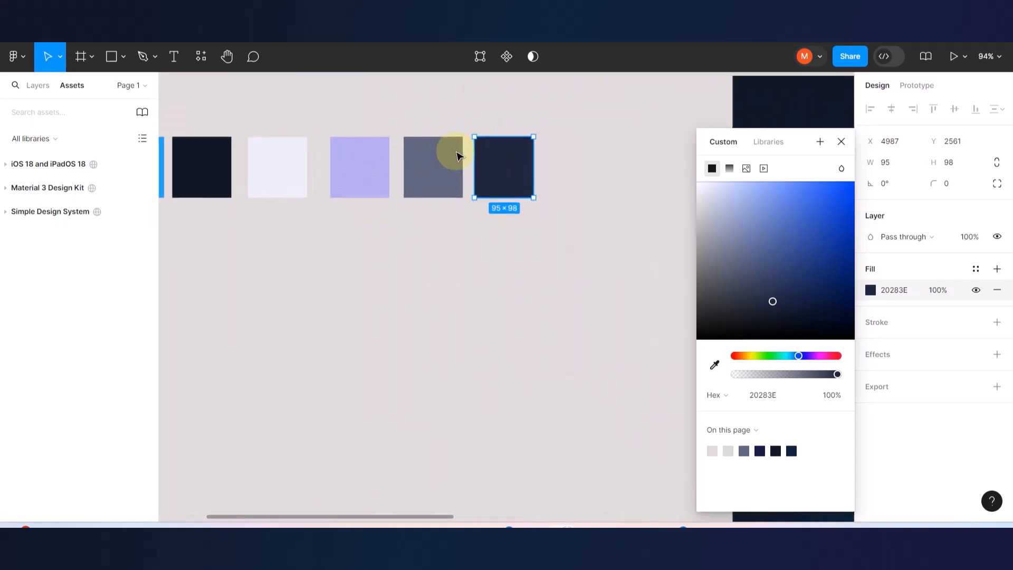
pyautogui.click(588, 154)
pyautogui.click(484, 164)
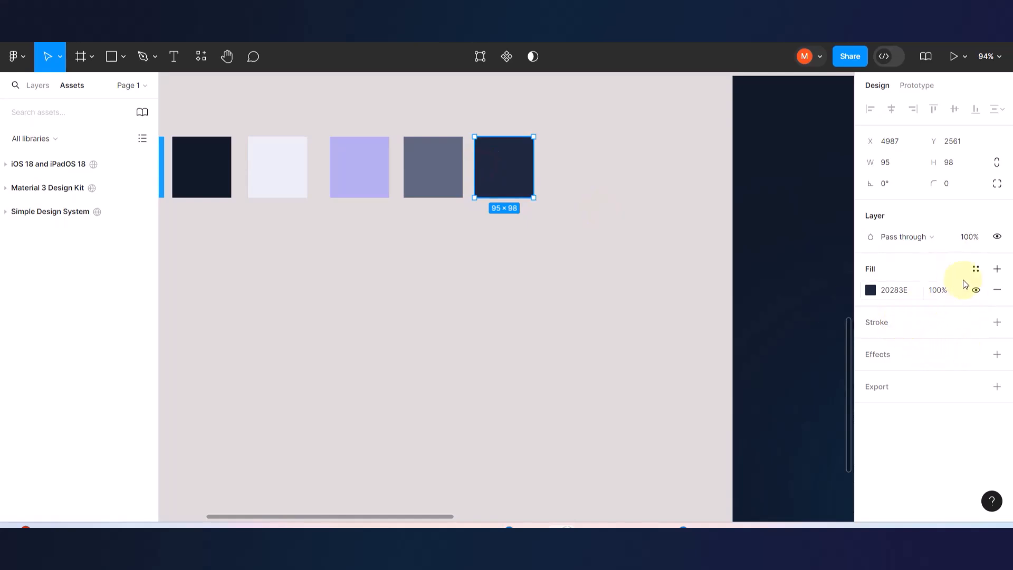
# - Try adding a second fill to the dark navy swatch and undo it
pyautogui.click(997, 268)
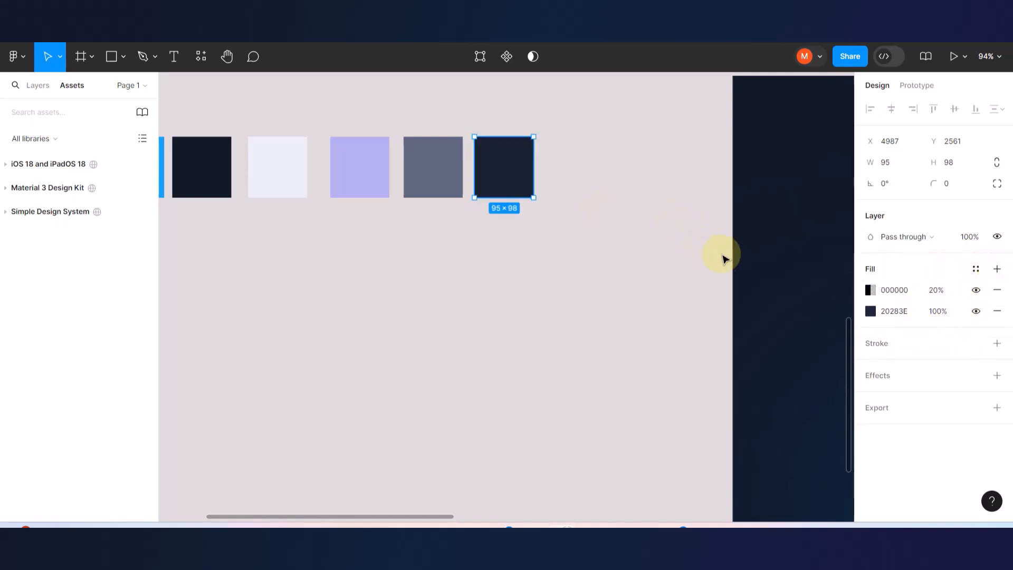
pyautogui.hotkey('ctrl', 'z')
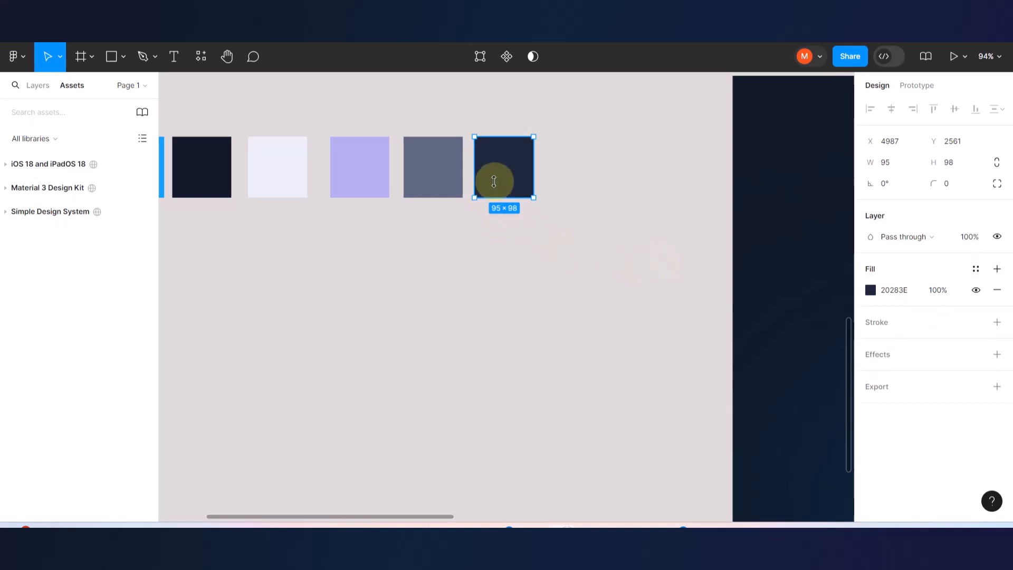
# - Save the dark navy swatch's 20283E fill as a colour variable named App/AppMutedGray in Variable collection
pyautogui.click(975, 269)
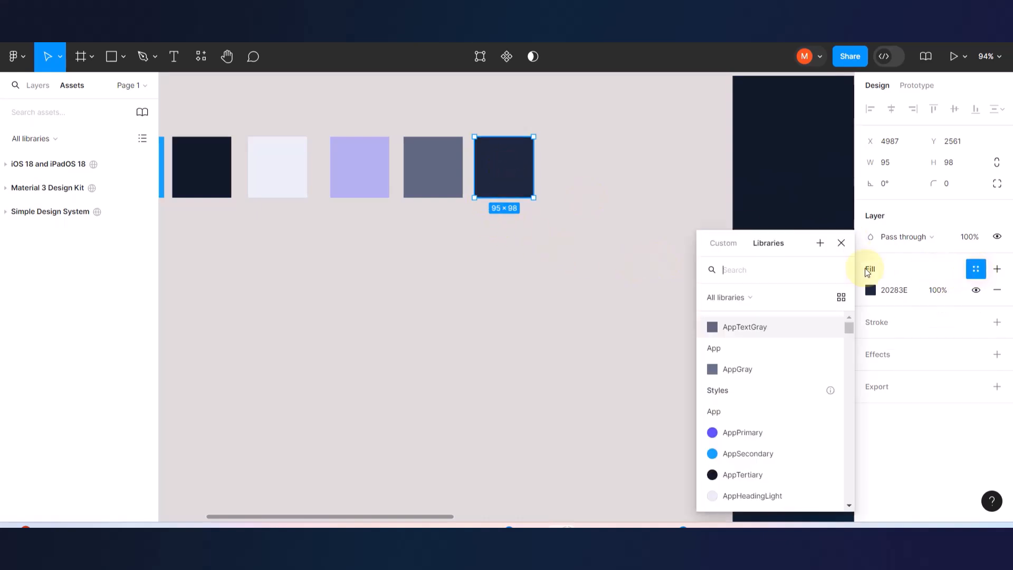
pyautogui.click(819, 244)
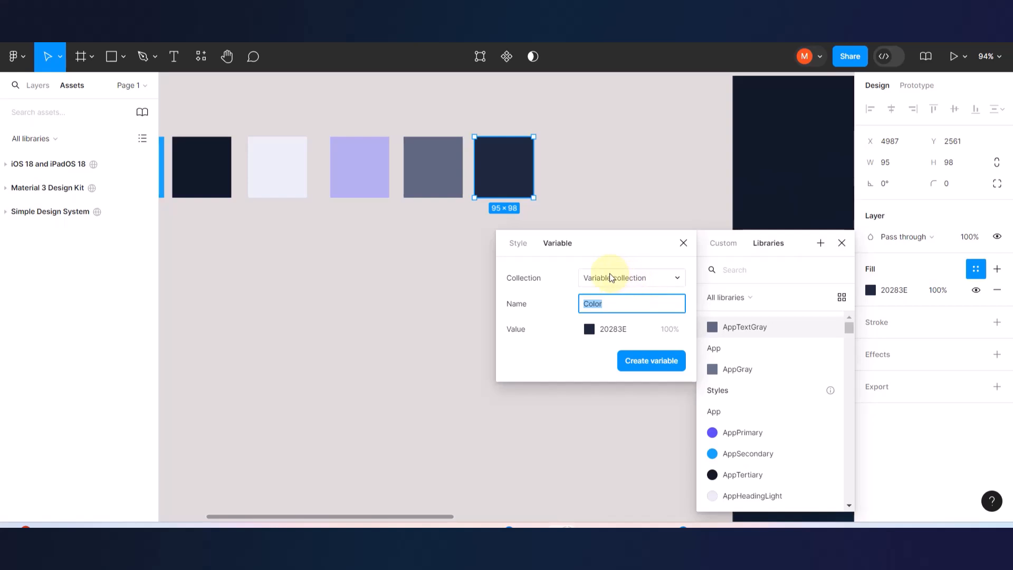
pyautogui.write('App/')
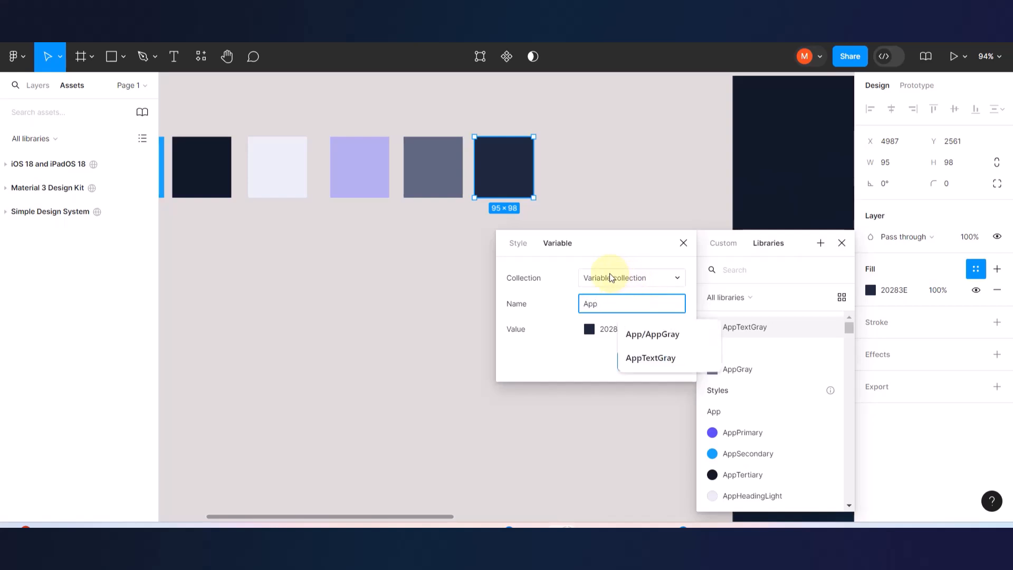
pyautogui.press('BackSpace')
pyautogui.write('/')
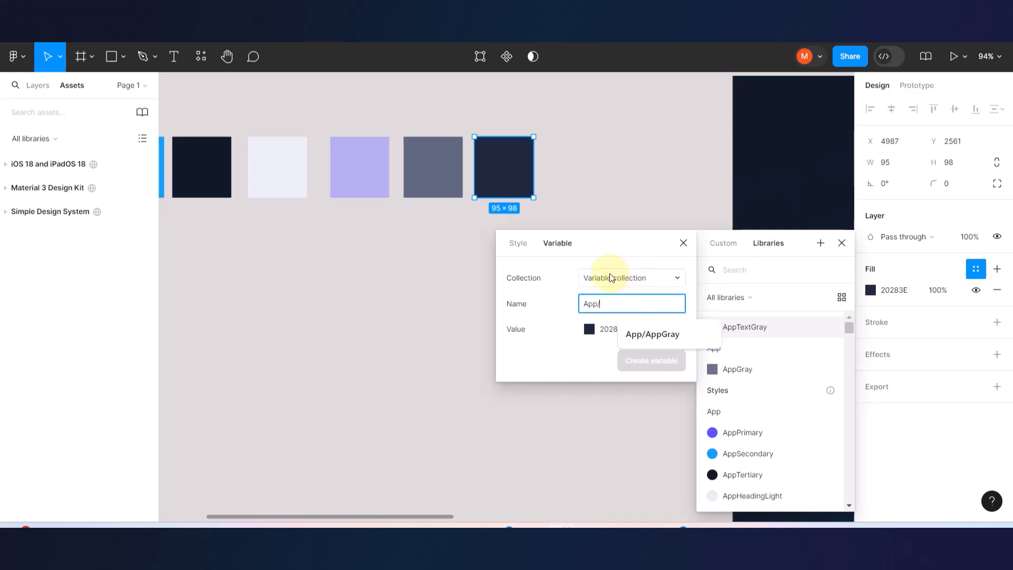
pyautogui.write('AppMutedGray')
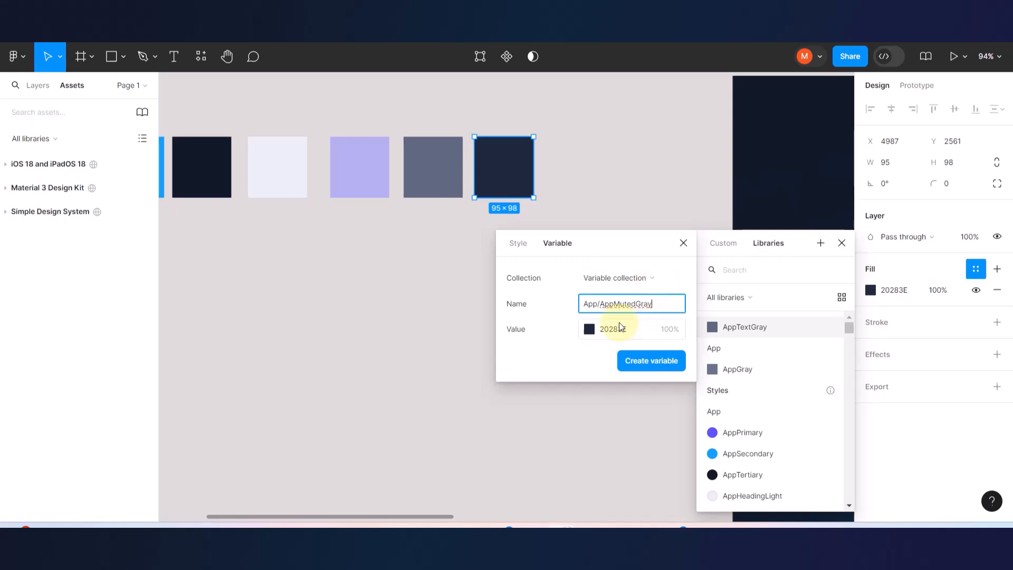
pyautogui.click(633, 360)
pyautogui.click(489, 330)
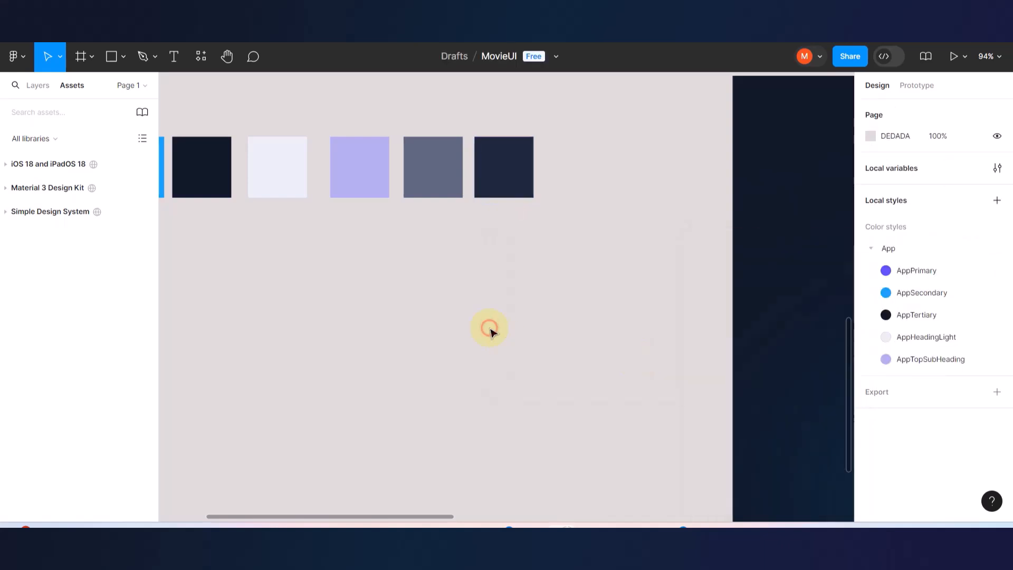
# - Select the whole row of seven colour swatches and wrap it in an auto layout frame
pyautogui.scroll(-5, 491, 328)
pyautogui.moveTo(518, 275); pyautogui.dragTo(290, 176)
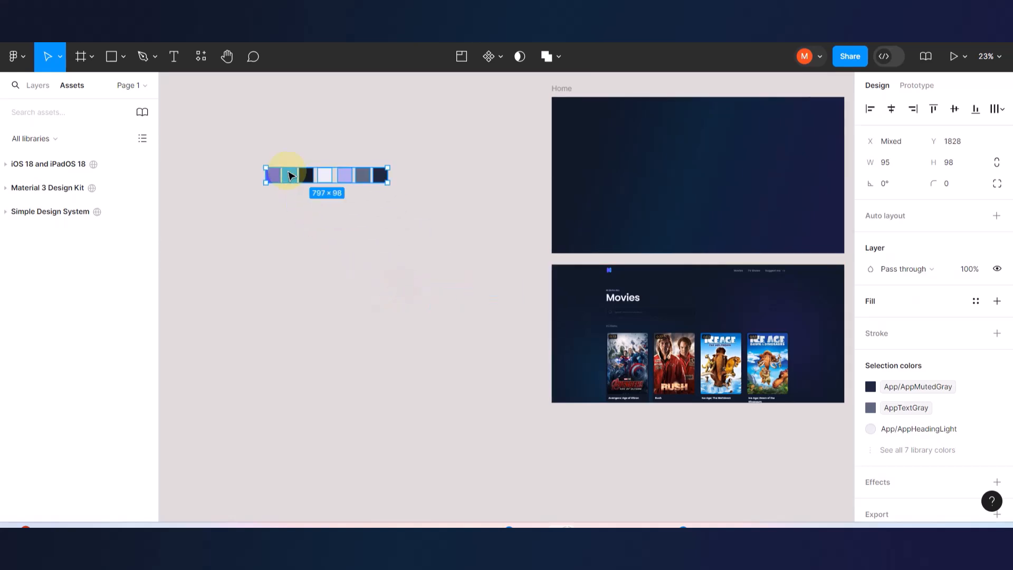
pyautogui.hotkey('shift', 'a')
pyautogui.click(415, 203)
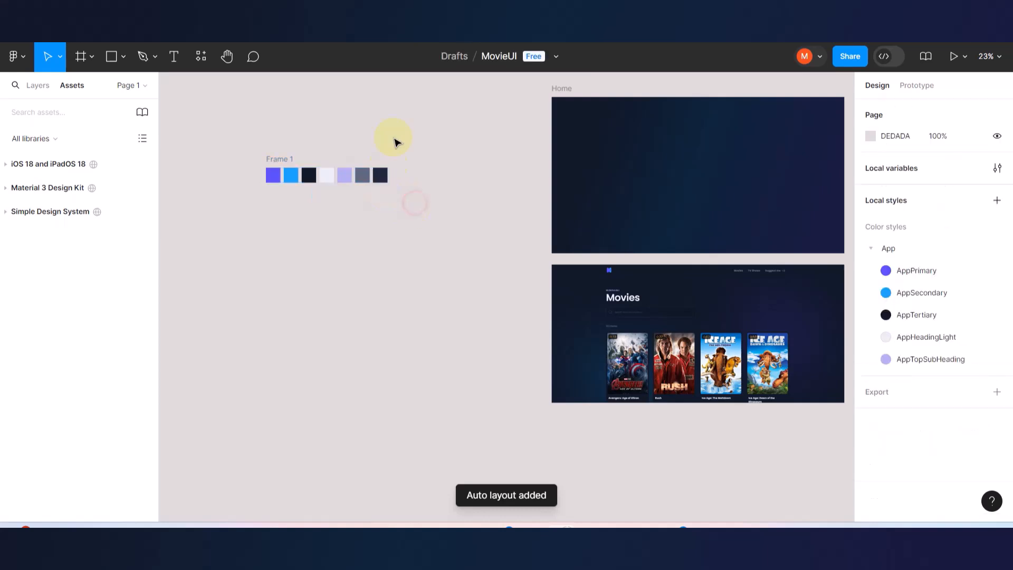
# - Move the swatch frame farther up and away from the Home frame, to X 3066, Y 1474
pyautogui.moveTo(424, 140); pyautogui.dragTo(267, 209)
pyautogui.moveTo(289, 161); pyautogui.dragTo(203, 93)
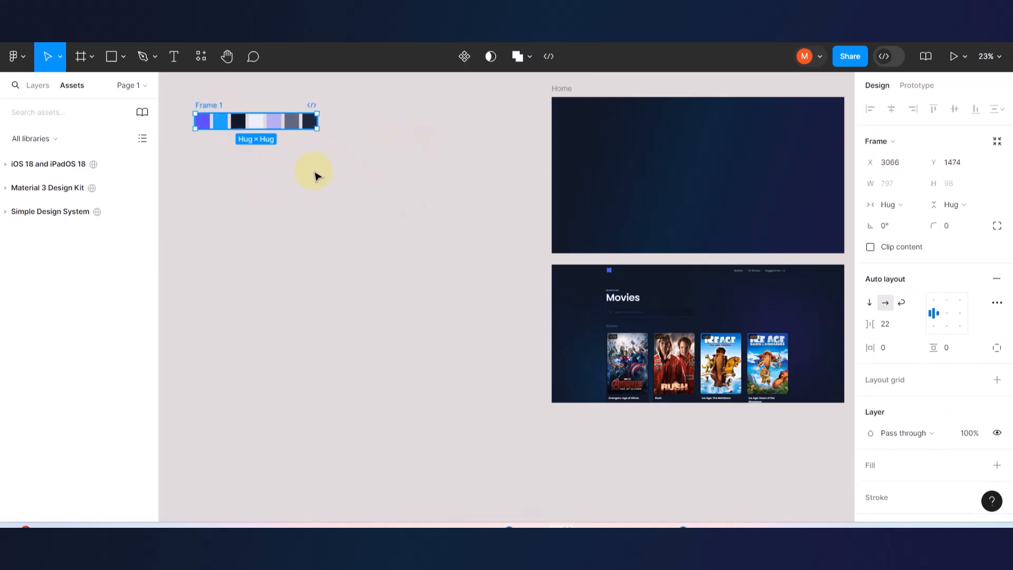
pyautogui.click(334, 192)
pyautogui.scroll(-3, 335, 192)
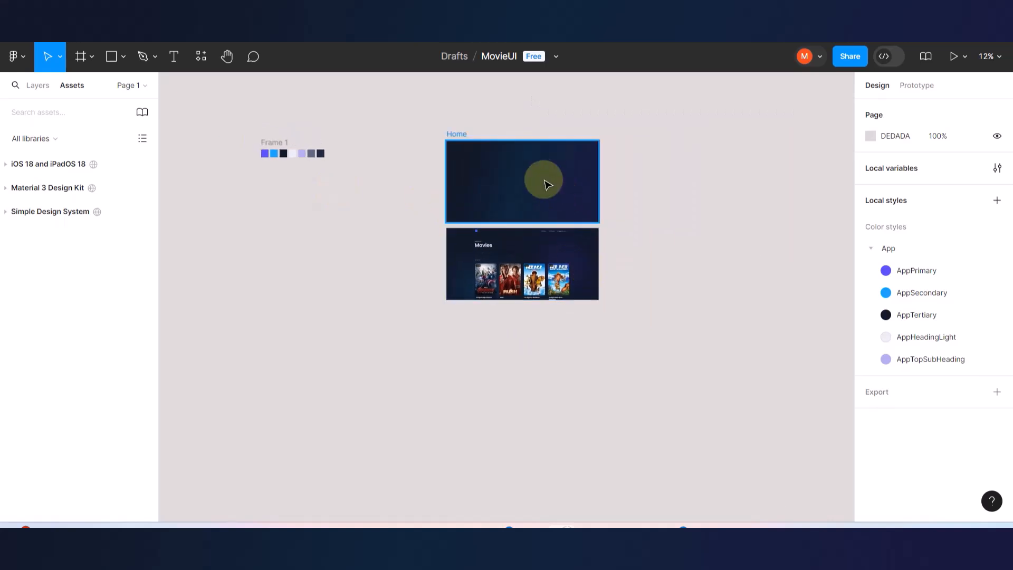
pyautogui.scroll(3, 559, 195)
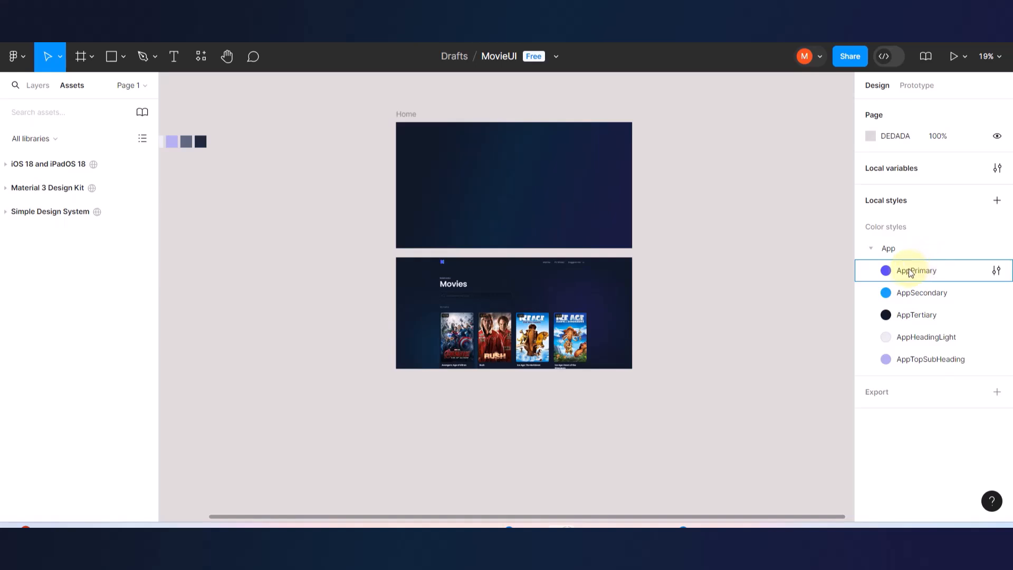